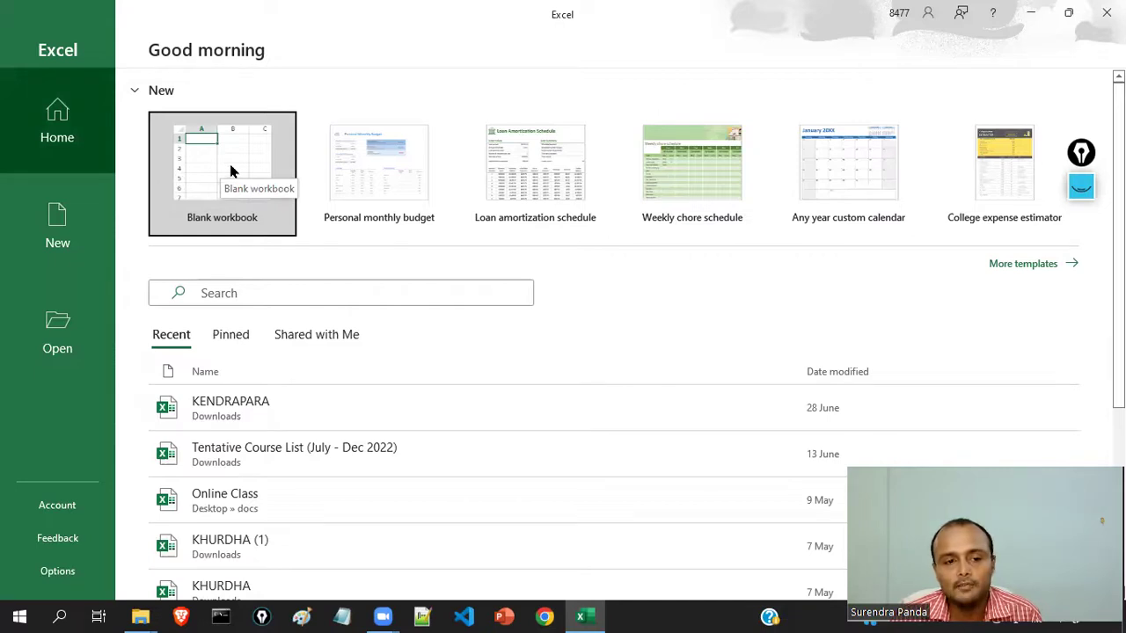
- Create a new blank workbook and glance at its File start page
left_click(231, 171)
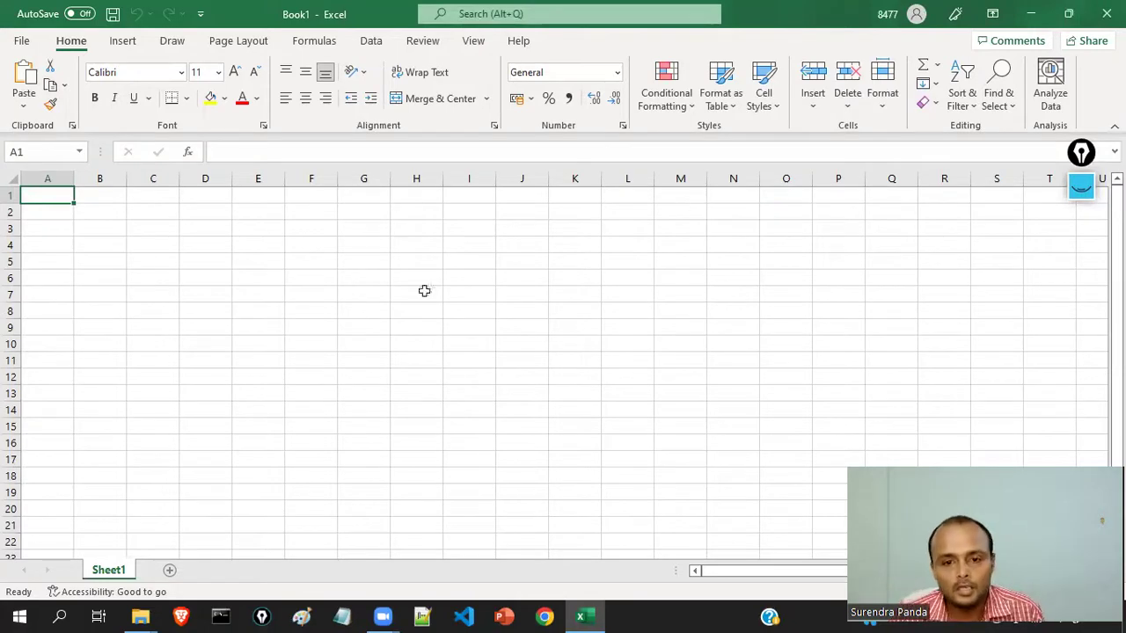
left_click(25, 40)
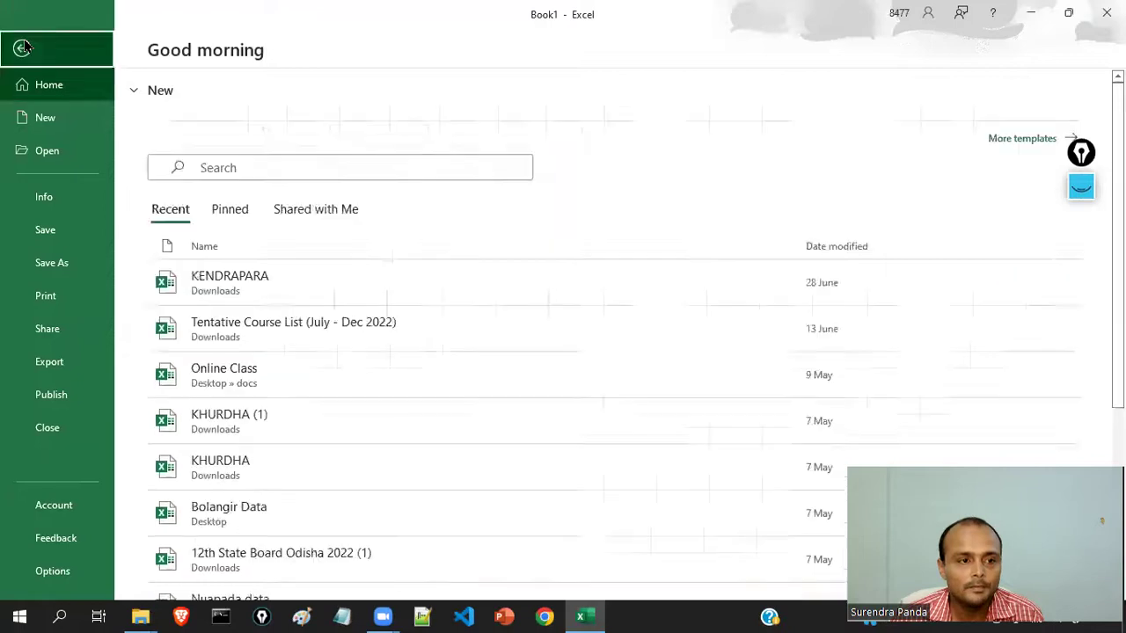
key("Escape")
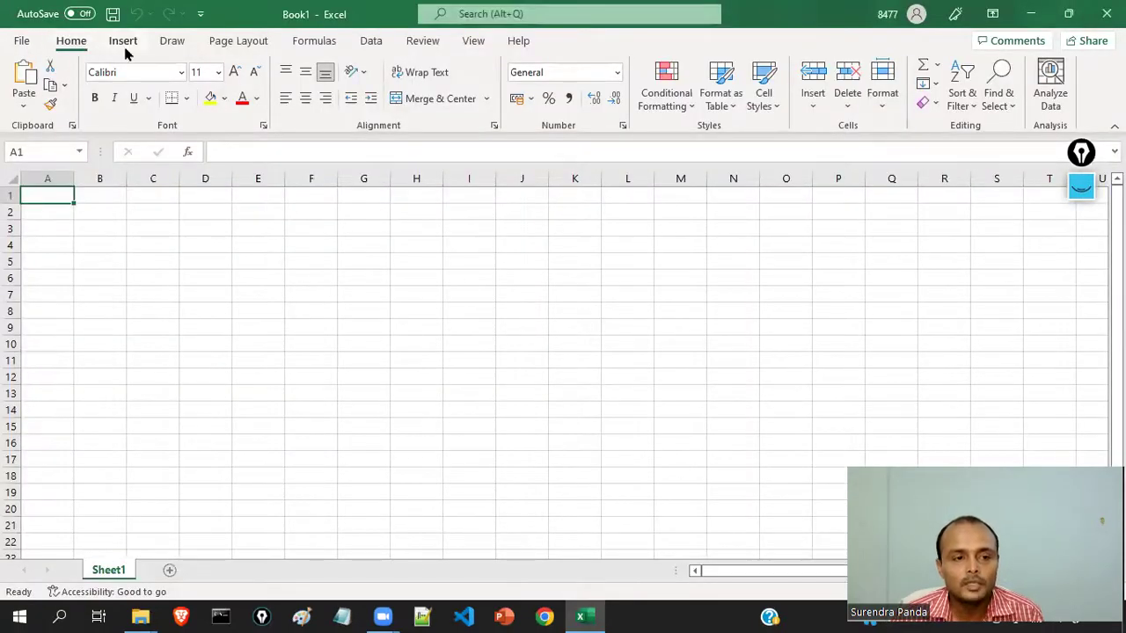
- Tour the Insert, Draw, Page Layout, Formulas, Data, Review and View ribbon tabs
left_click(128, 49)
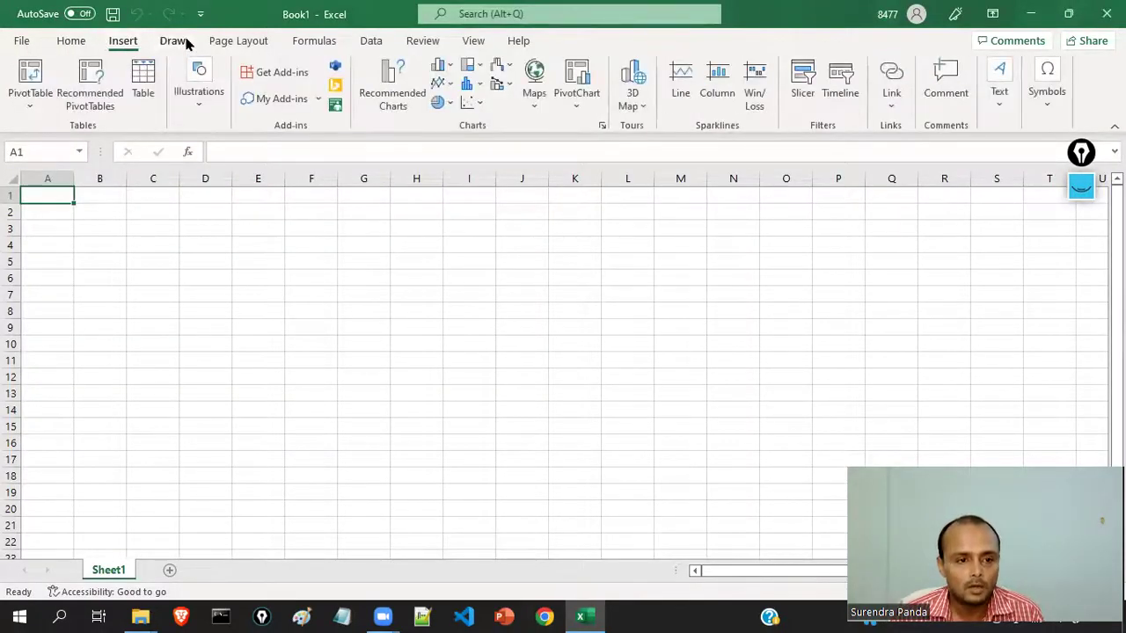
left_click(186, 44)
left_click(224, 42)
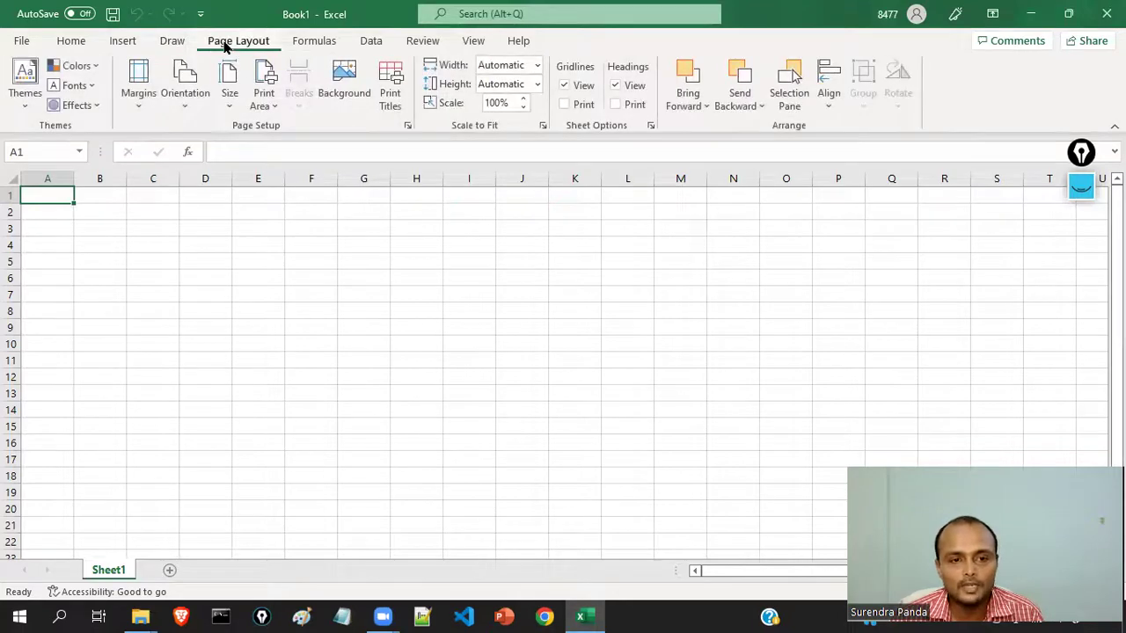
left_click(312, 44)
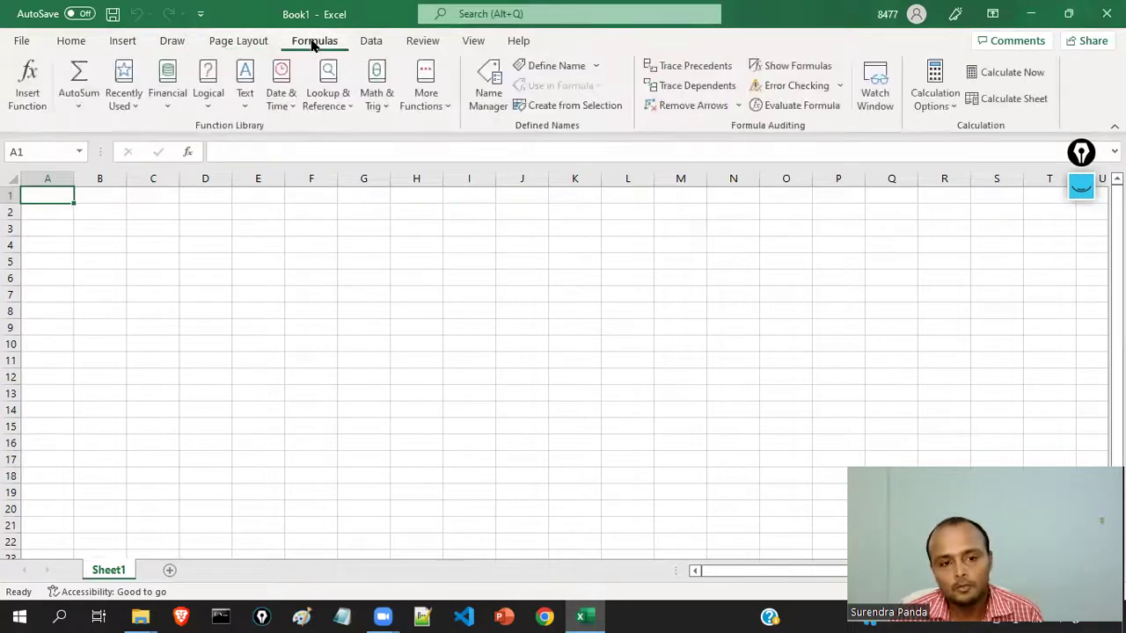
left_click(378, 44)
left_click(422, 44)
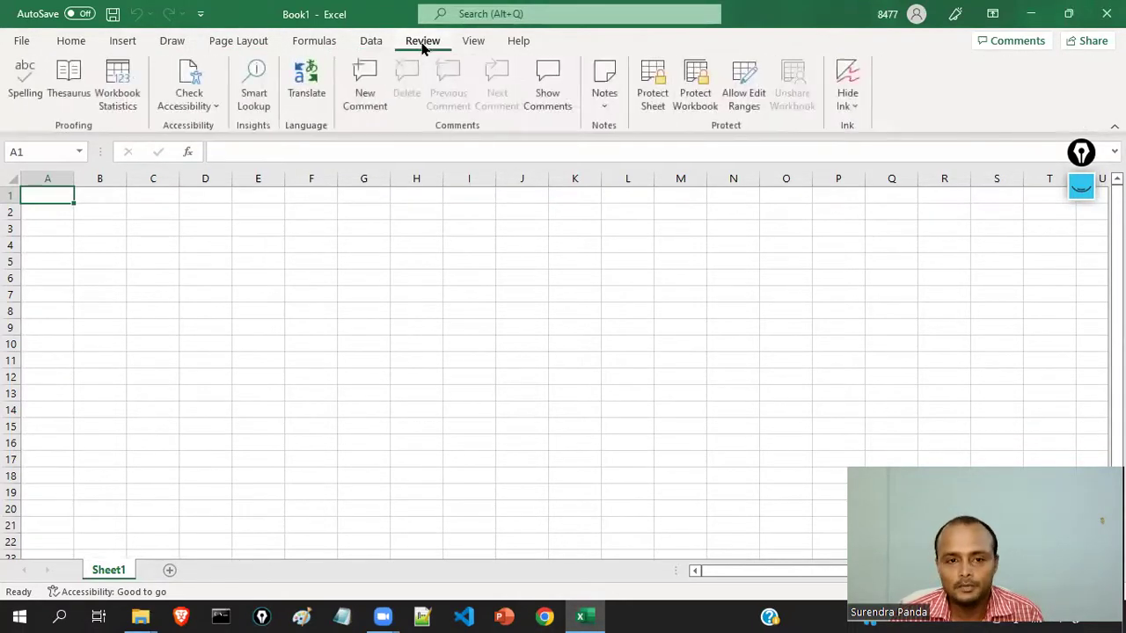
left_click(472, 44)
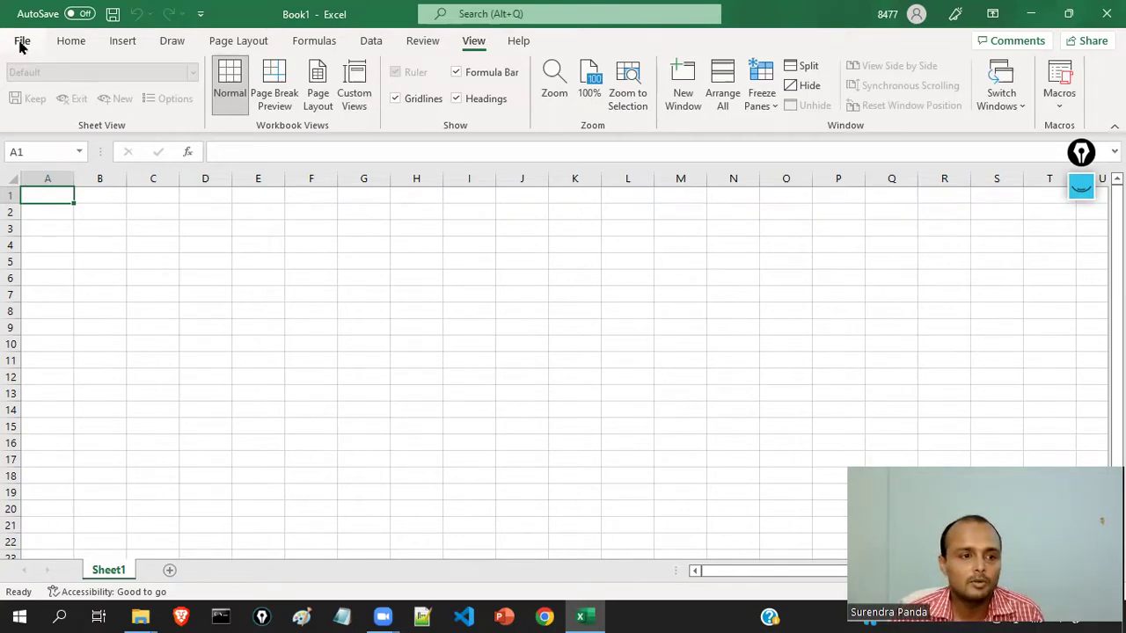
- Create a second blank workbook, Book2, then return to Book1's File start page
left_click(22, 43)
left_click(22, 50)
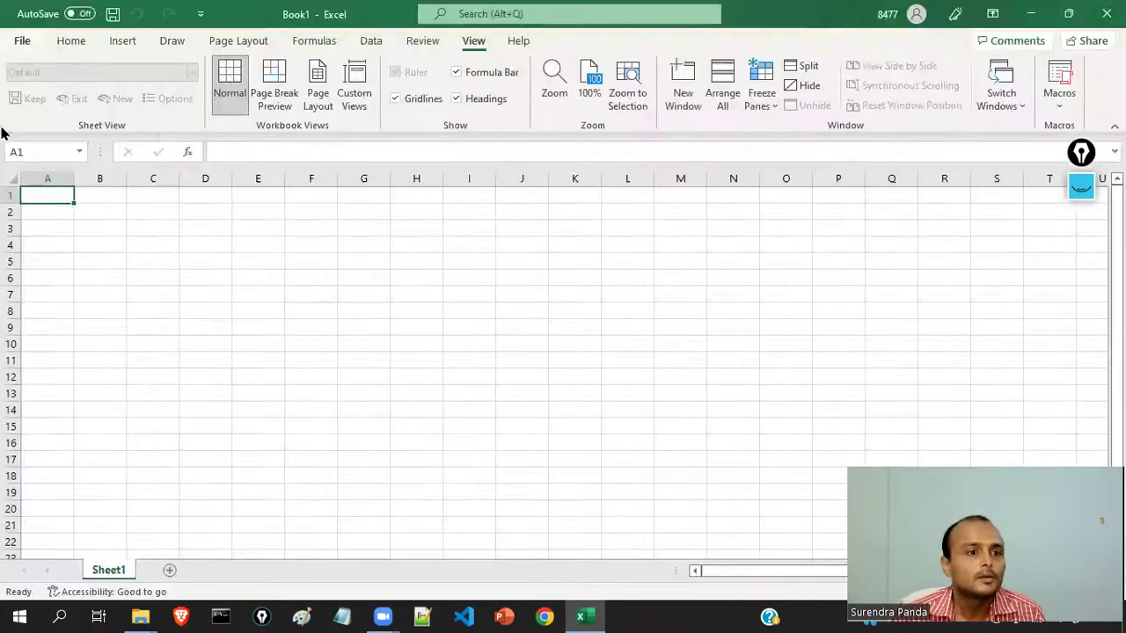
left_click(22, 44)
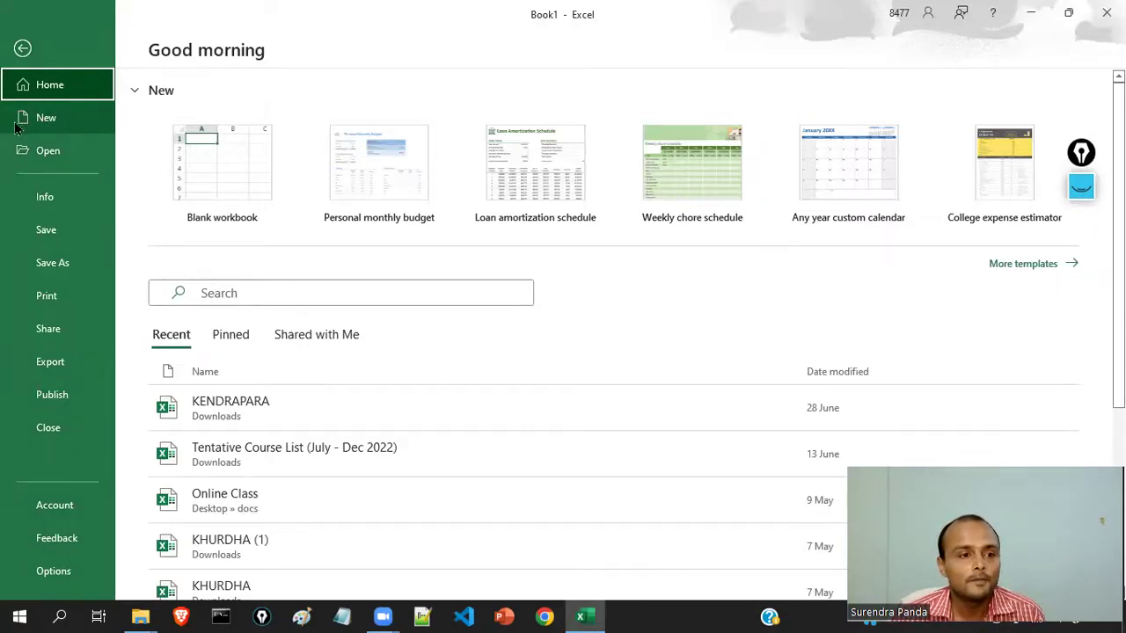
left_click(49, 123)
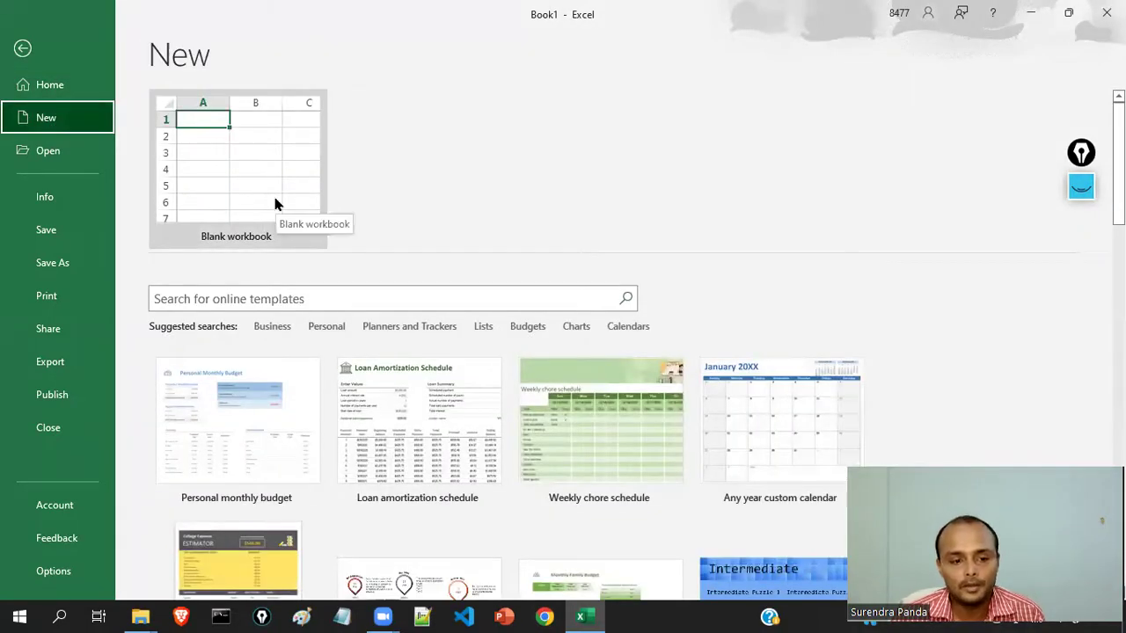
scroll(318, 436, "down", 1)
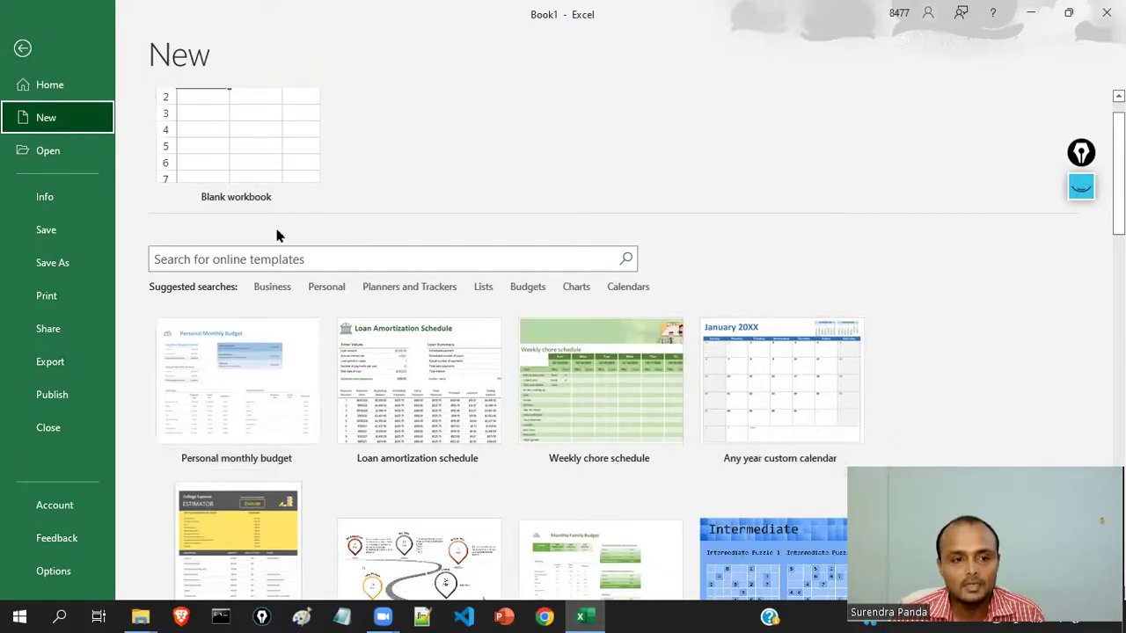
left_click(225, 154)
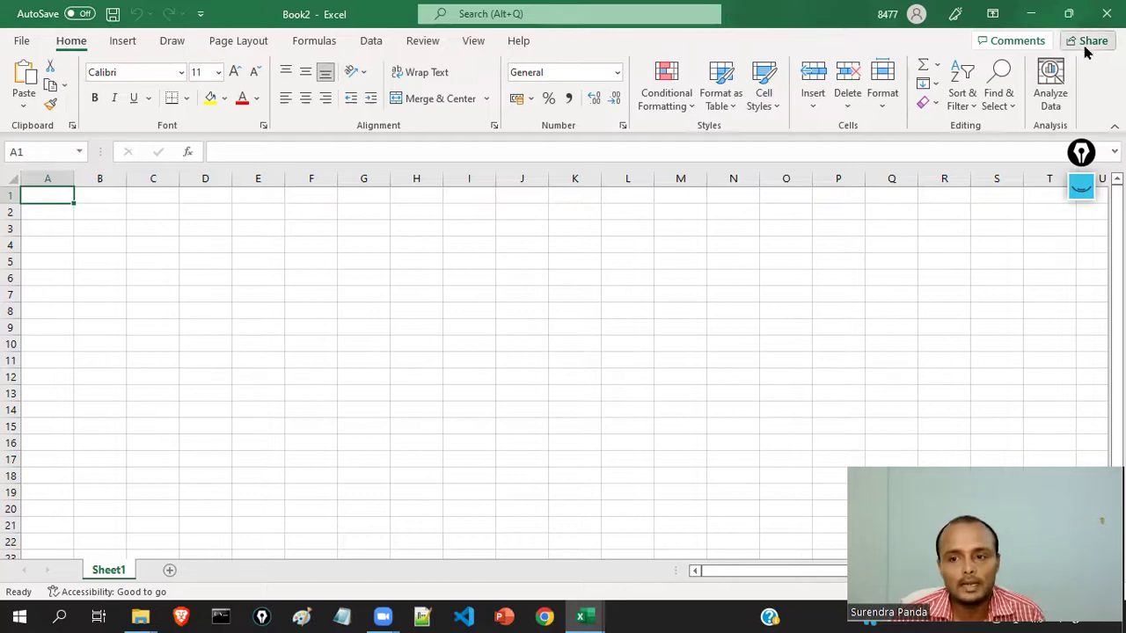
left_click(1107, 13)
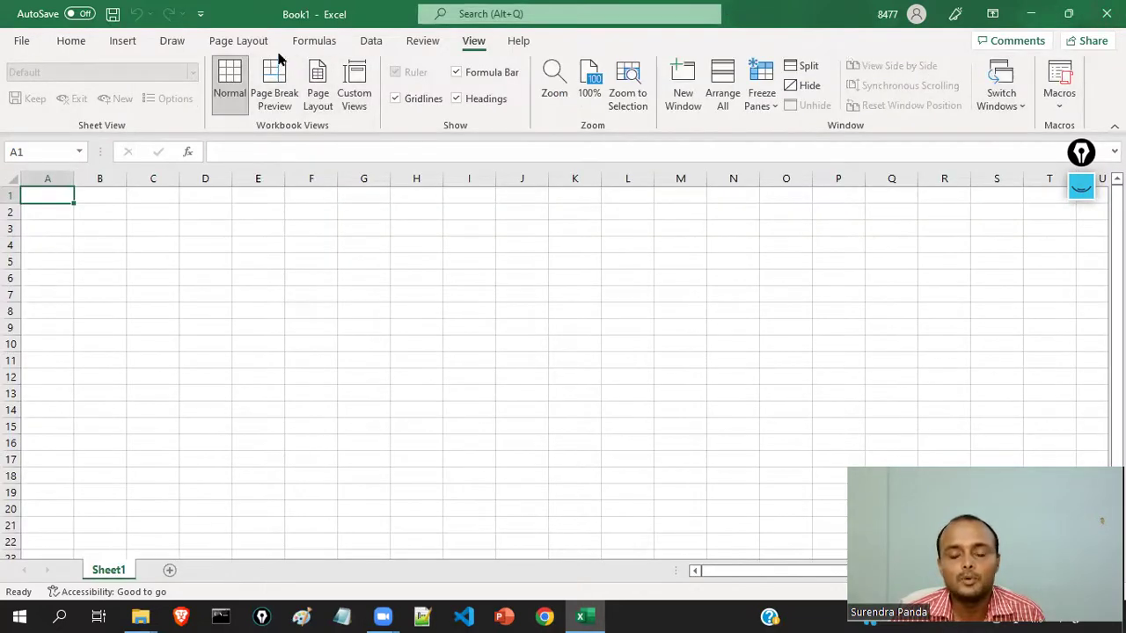
left_click(21, 41)
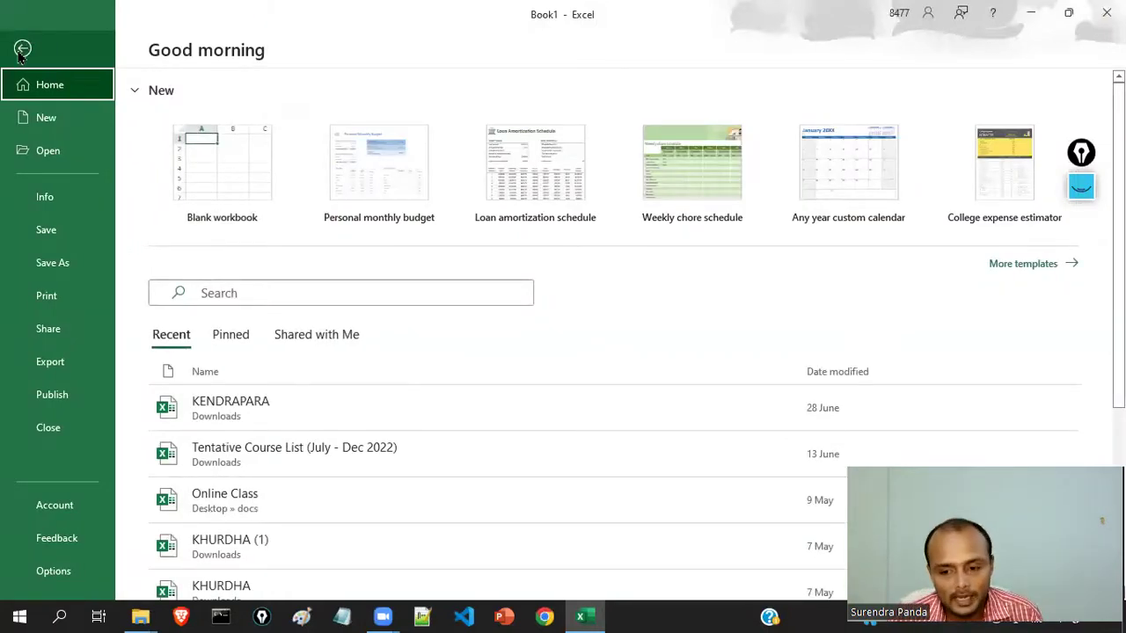
- Try opening the recent KHURDHA workbook and dismiss its missing-file error
left_click(49, 153)
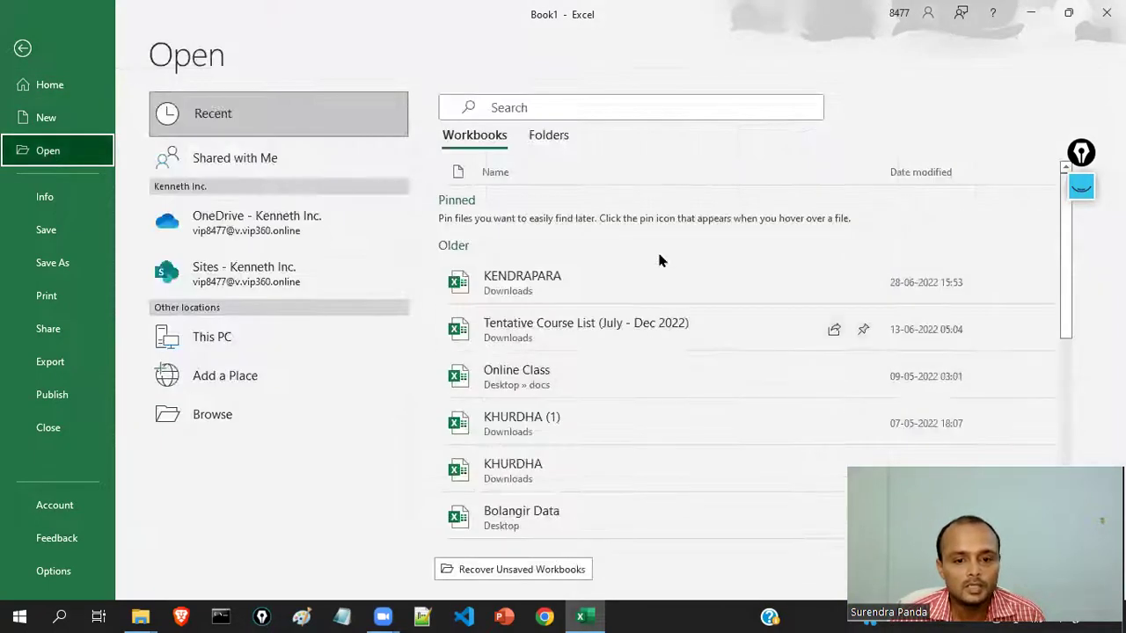
scroll(642, 373, "down", 3)
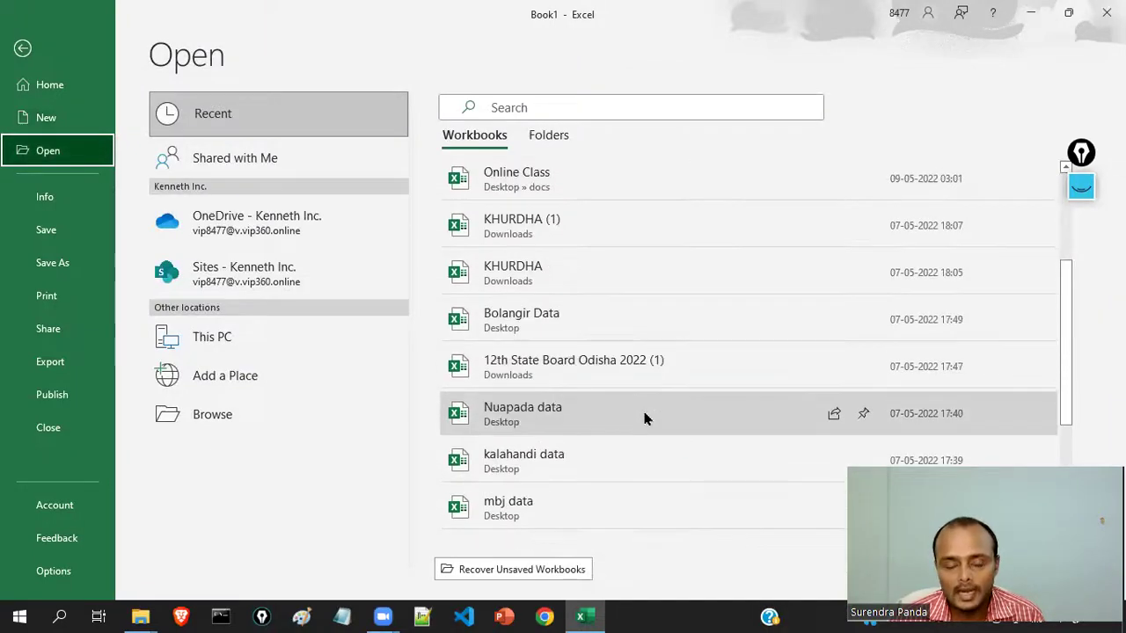
scroll(649, 417, "up", 2)
scroll(658, 387, "up", 1)
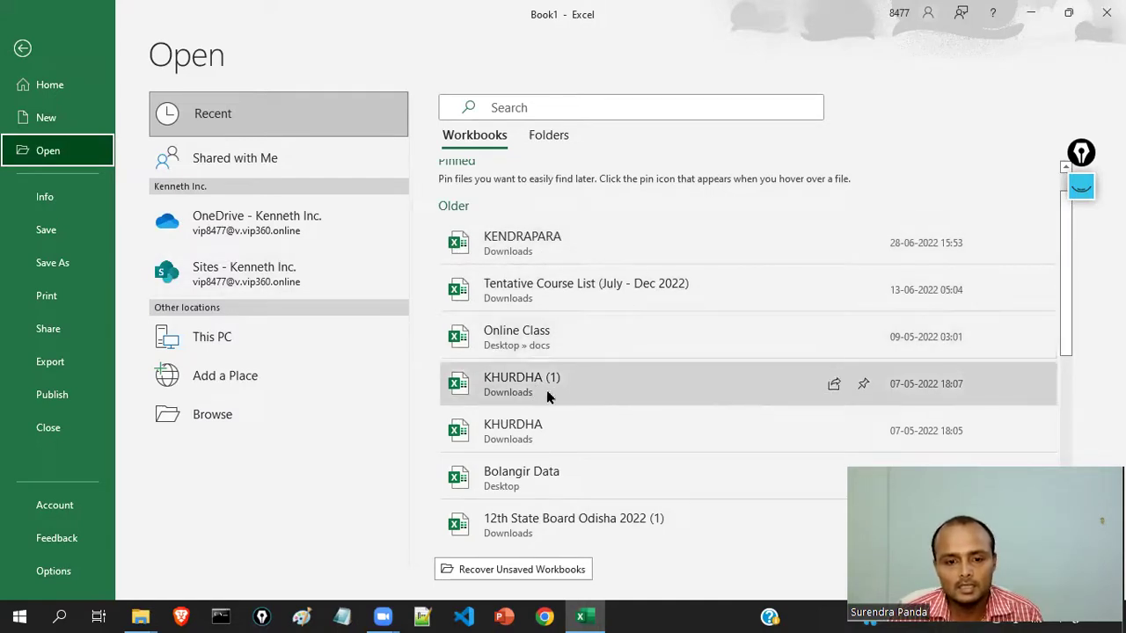
scroll(577, 466, "down", 1)
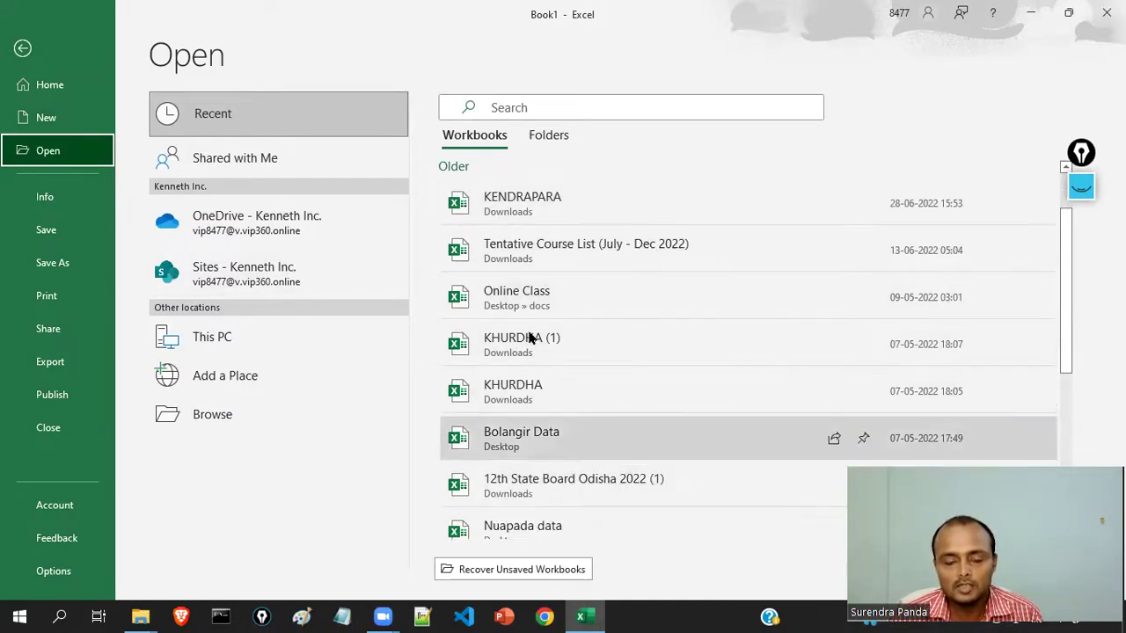
left_click(538, 398)
left_click(569, 354)
- Open the recent Tentative Course List (July - Dec 2022) workbook and dismiss the Protected View warning
left_click(22, 41)
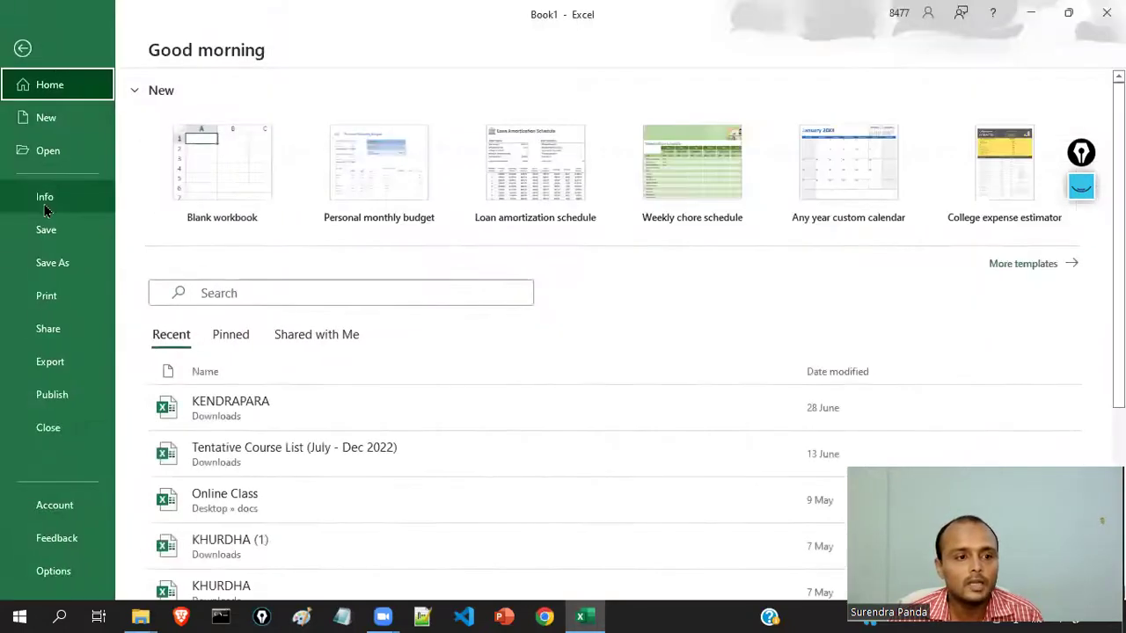
left_click(52, 154)
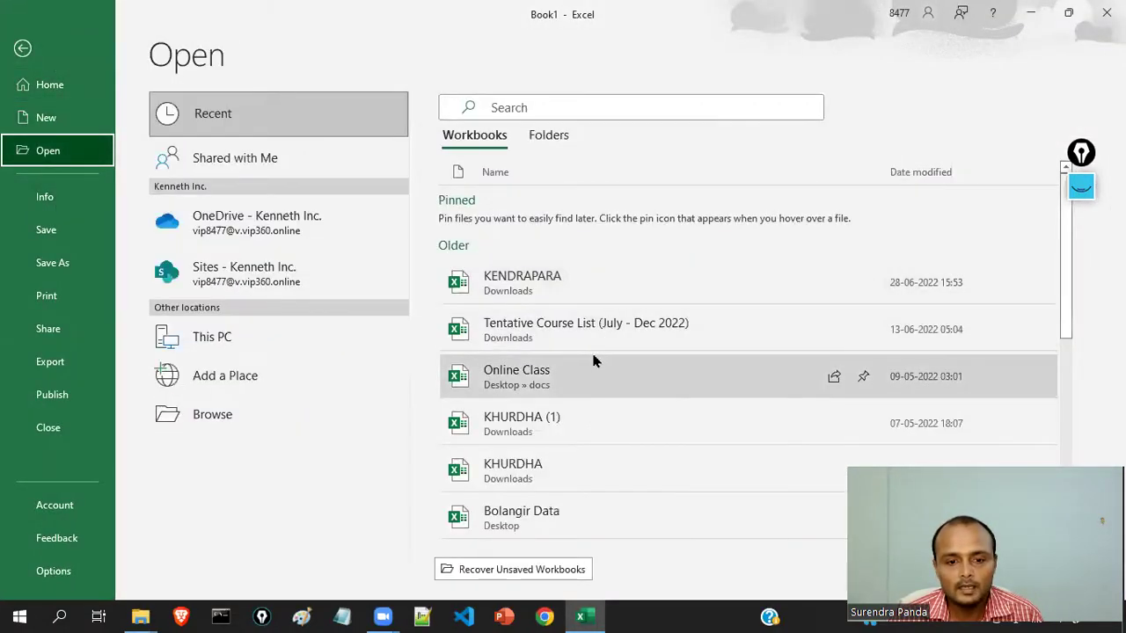
left_click(620, 326)
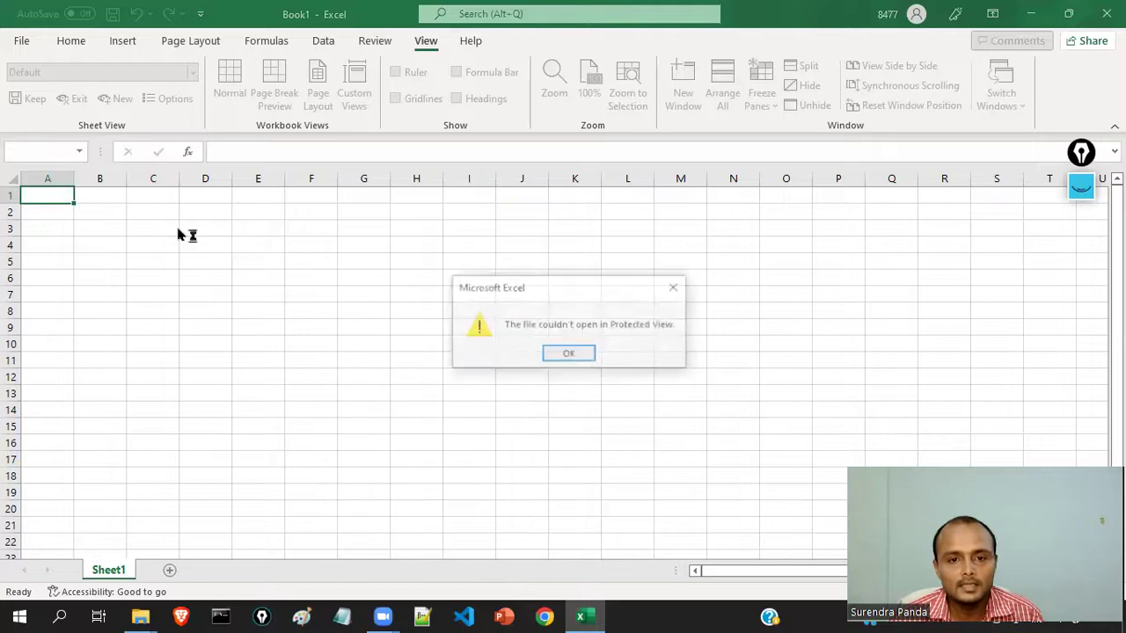
left_click(558, 353)
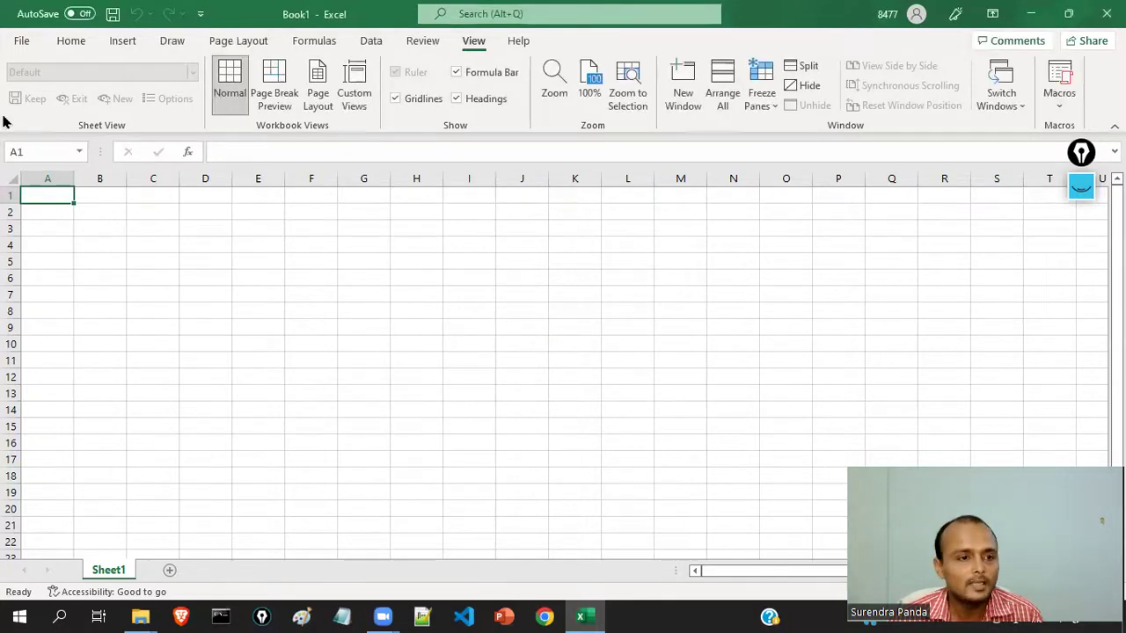
- Try opening the recent Nuapada data workbook and clear its file-not-found error
left_click(21, 40)
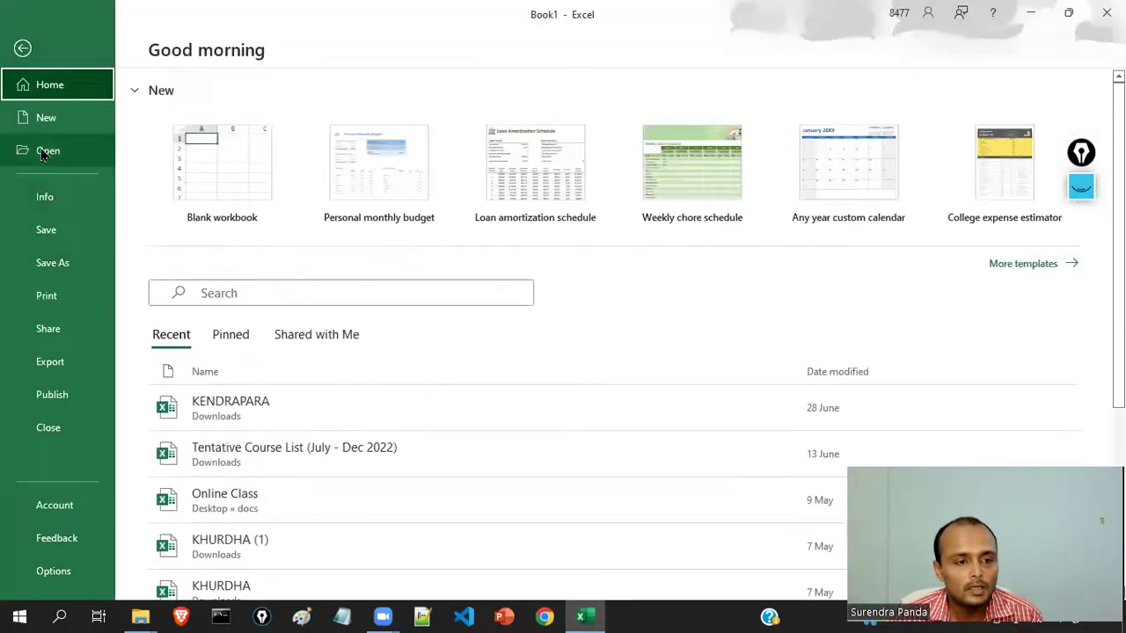
left_click(44, 152)
scroll(563, 431, "down", 3)
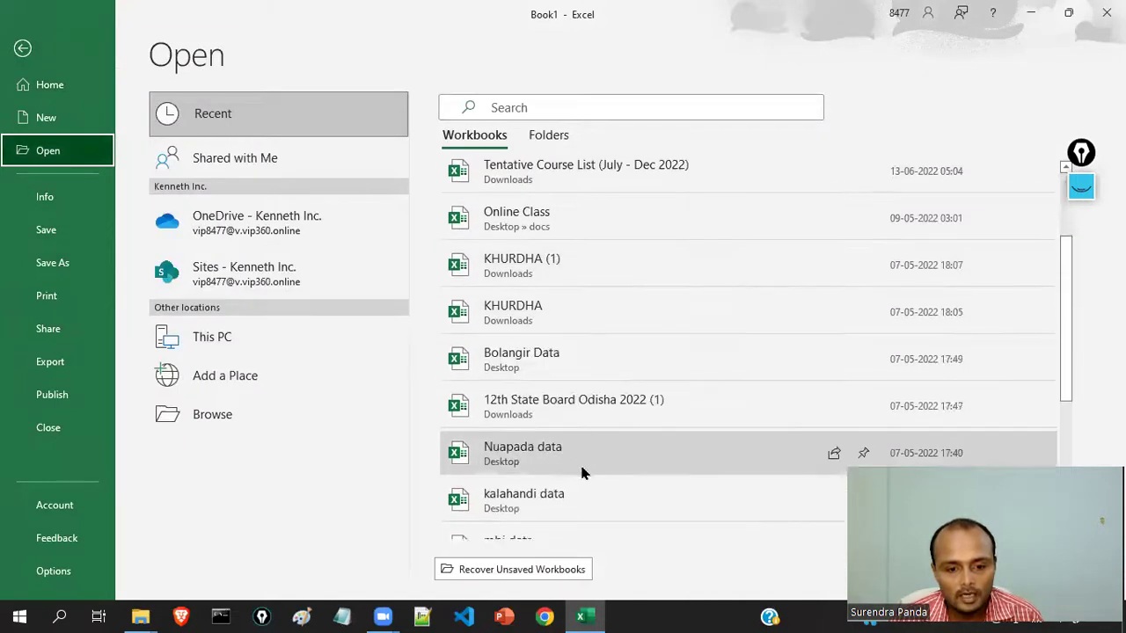
scroll(580, 473, "down", 1)
left_click(527, 416)
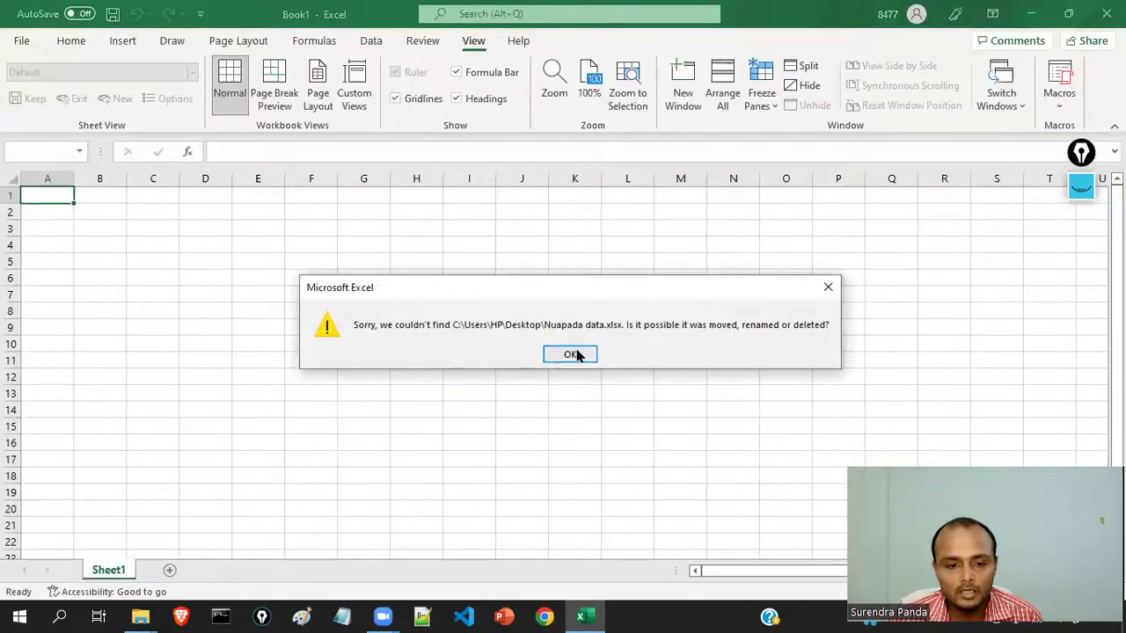
left_click(569, 355)
- Try opening kalahandi data, clear the not-found error, and return to the recent list
left_click(21, 41)
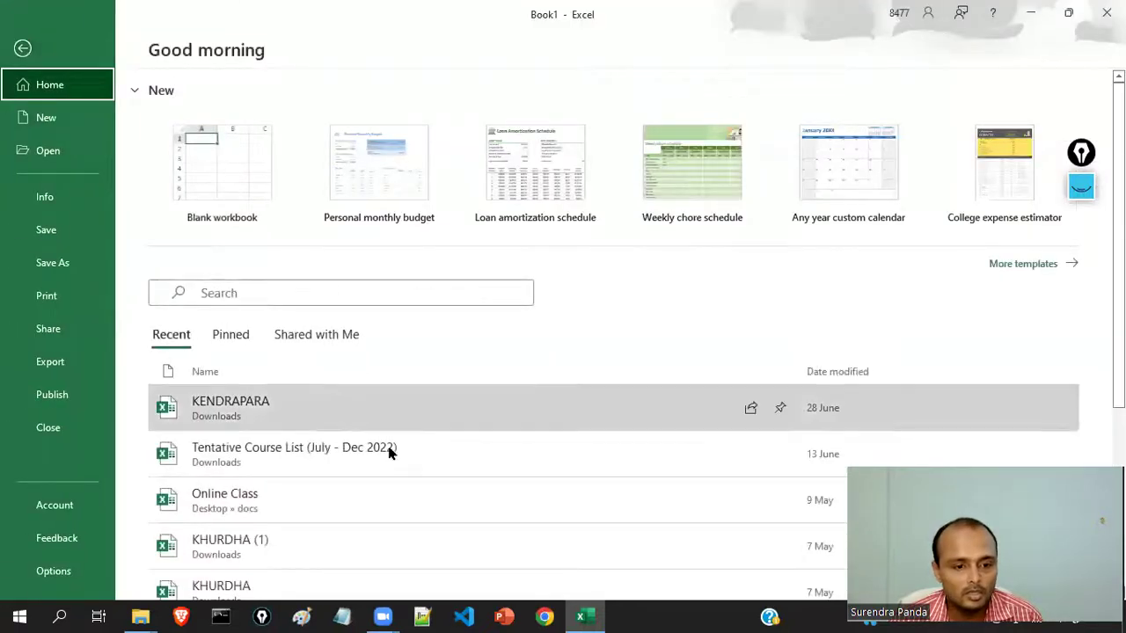
scroll(400, 462, "down", 3)
scroll(378, 466, "down", 2)
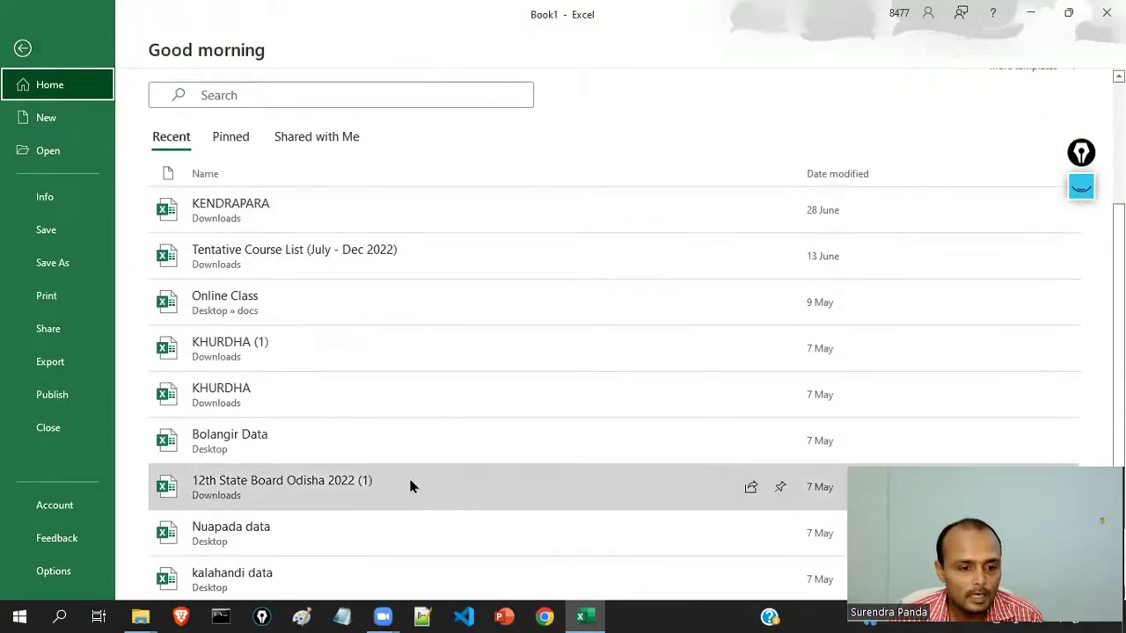
scroll(408, 487, "down", 2)
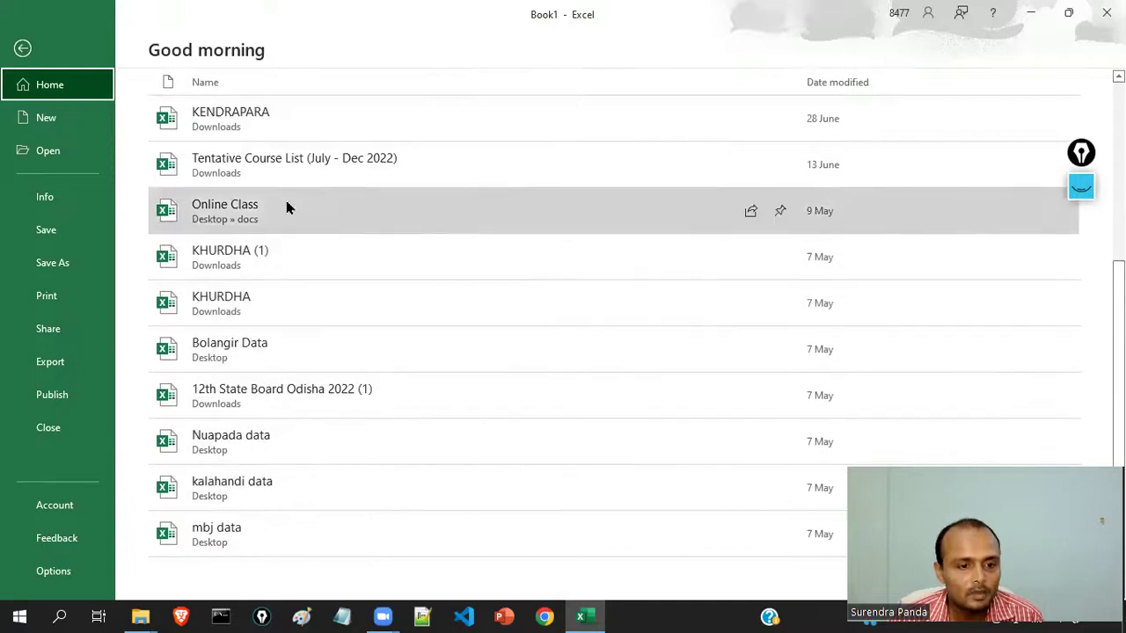
left_click(299, 489)
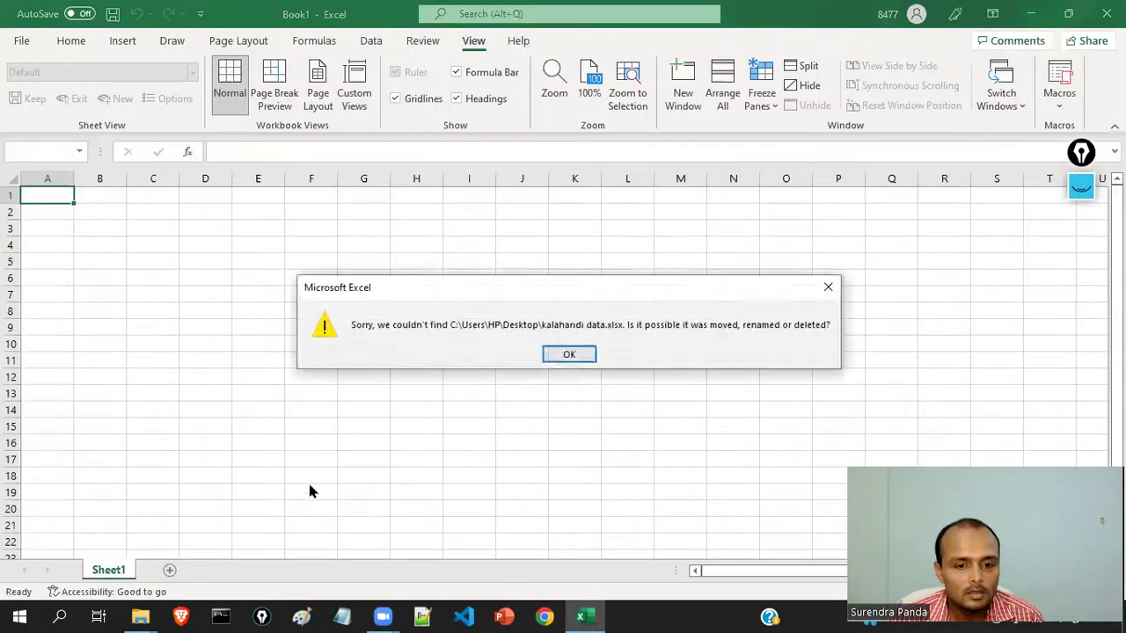
left_click(567, 354)
left_click(23, 41)
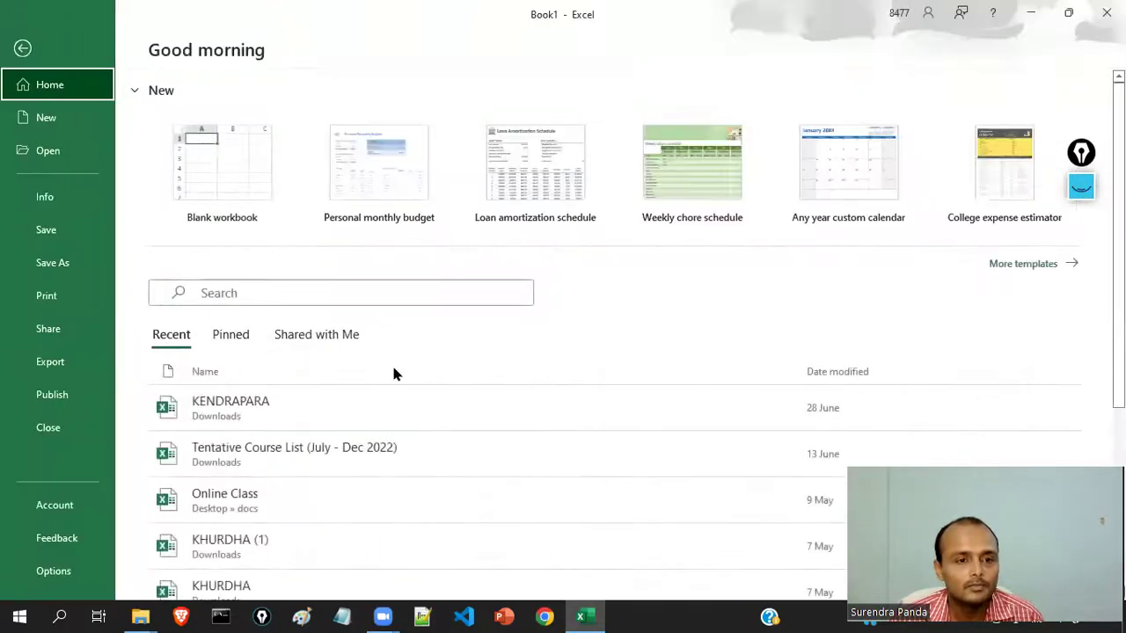
scroll(306, 547, "down", 2)
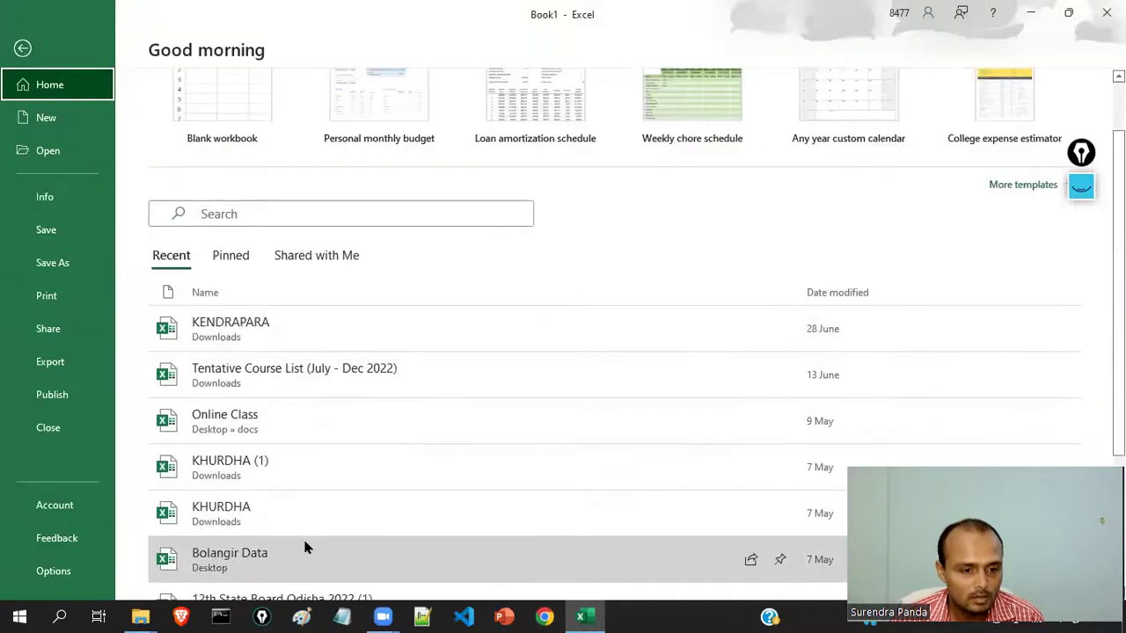
scroll(327, 522, "down", 5)
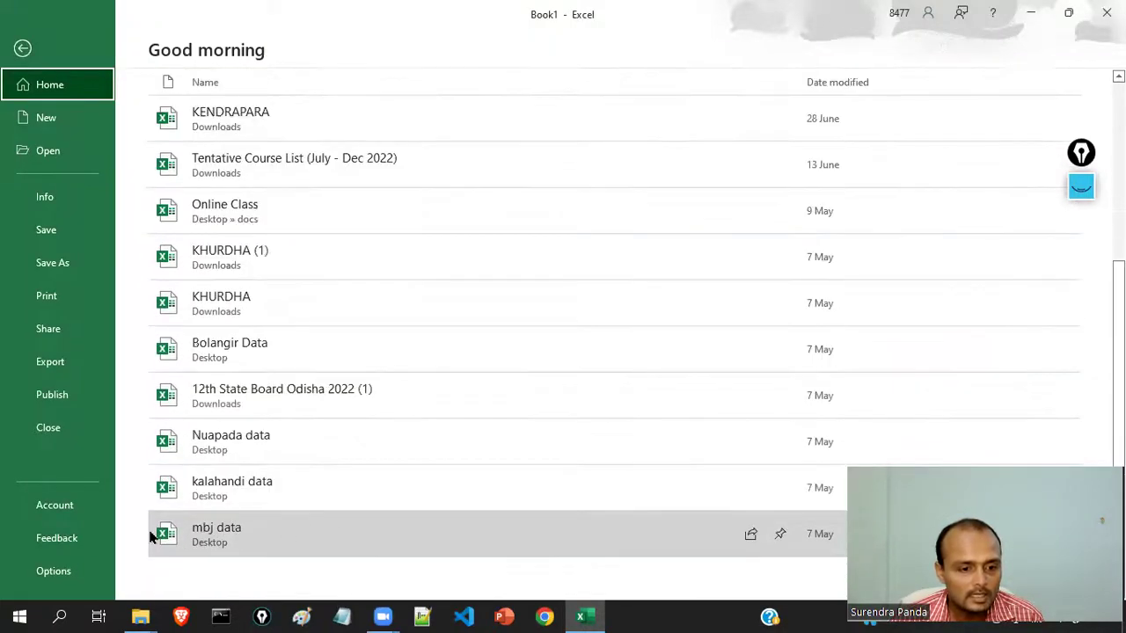
scroll(352, 413, "up", 4)
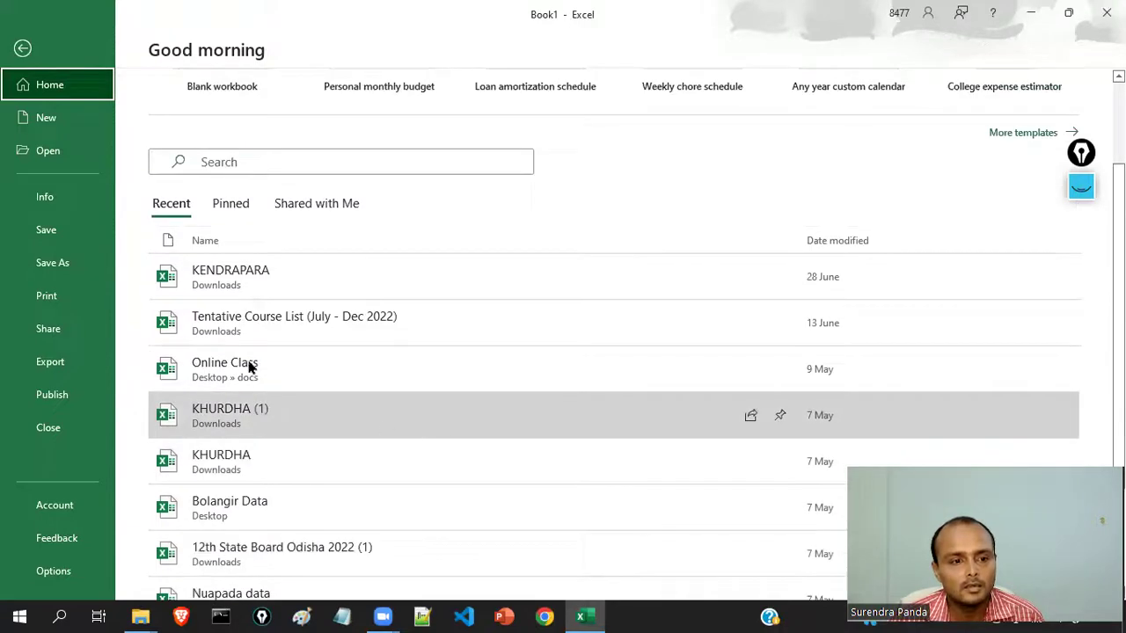
left_click(327, 323)
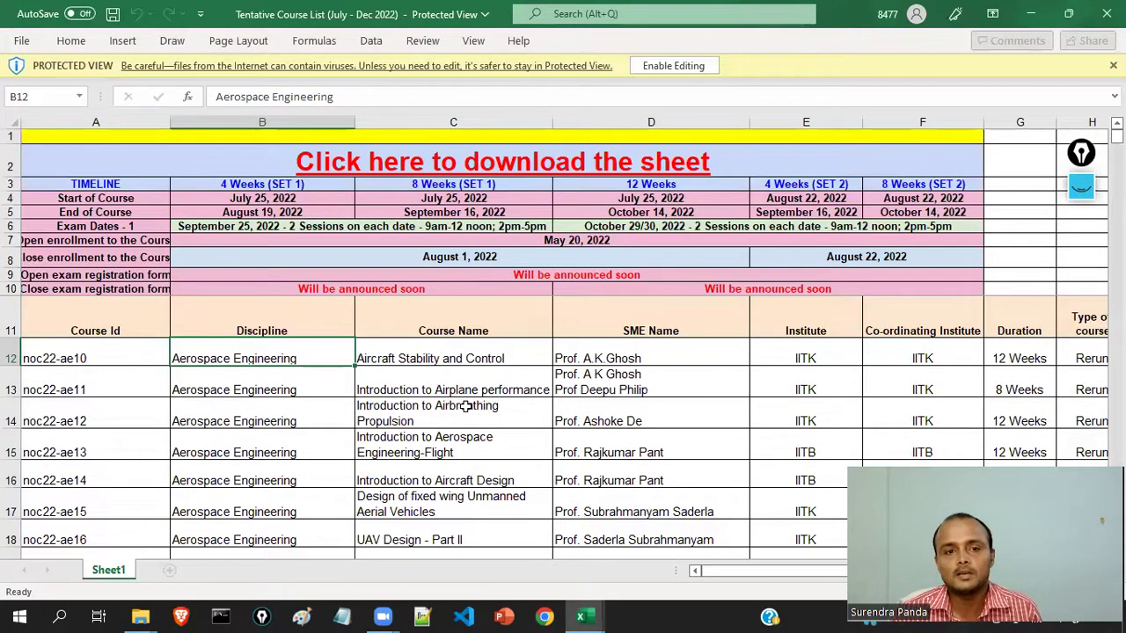
scroll(465, 414, "down", 1)
scroll(466, 415, "up", 1)
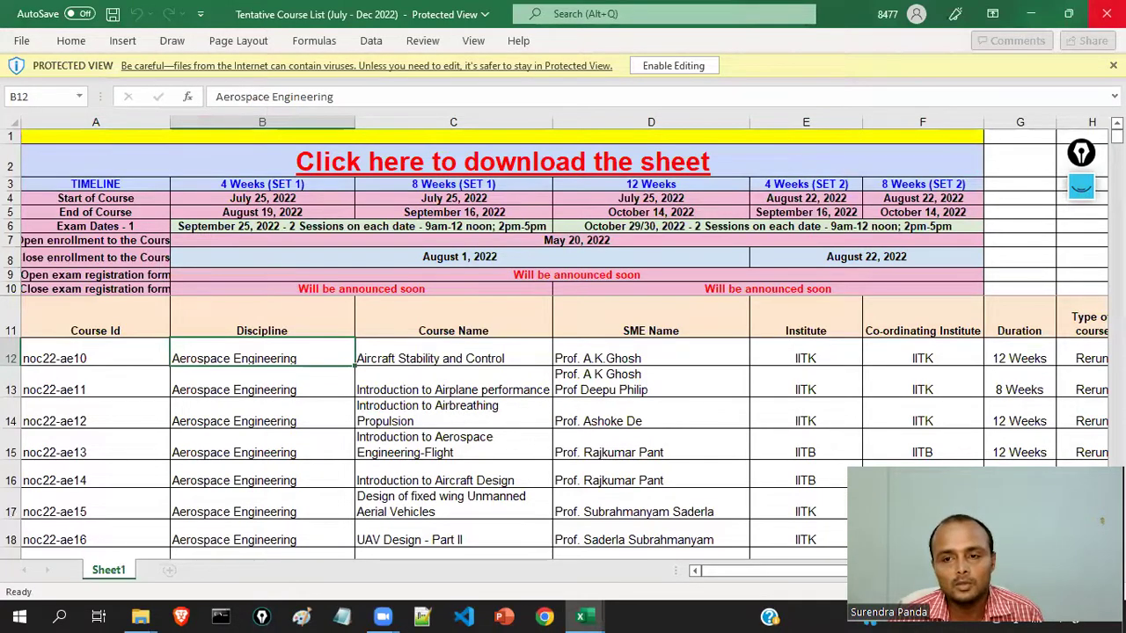
left_click(1106, 14)
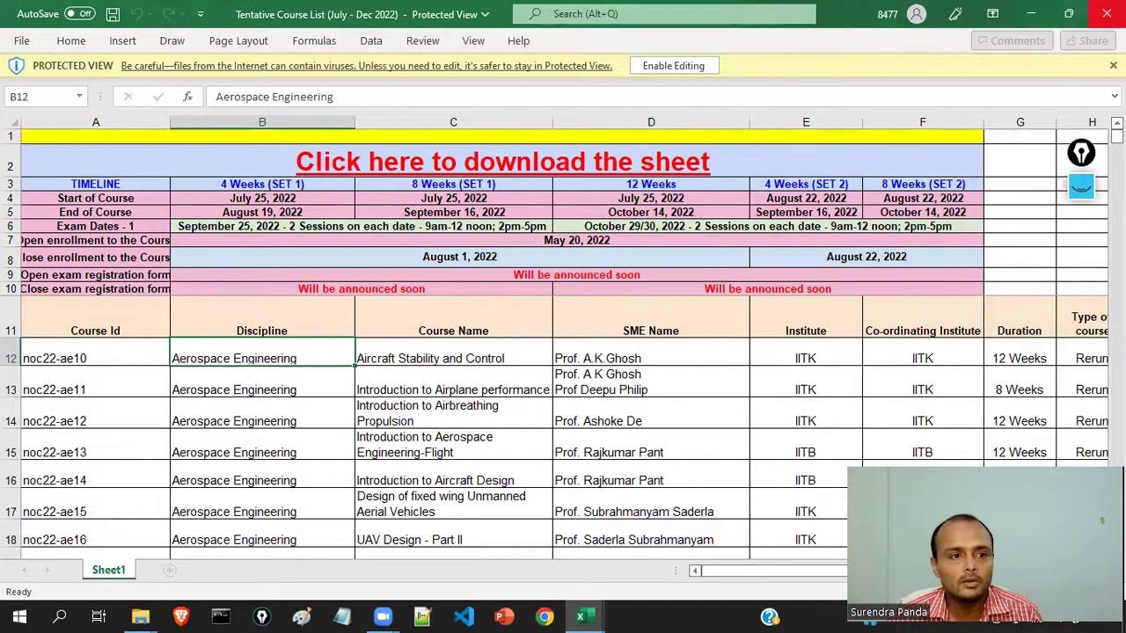
left_click(22, 41)
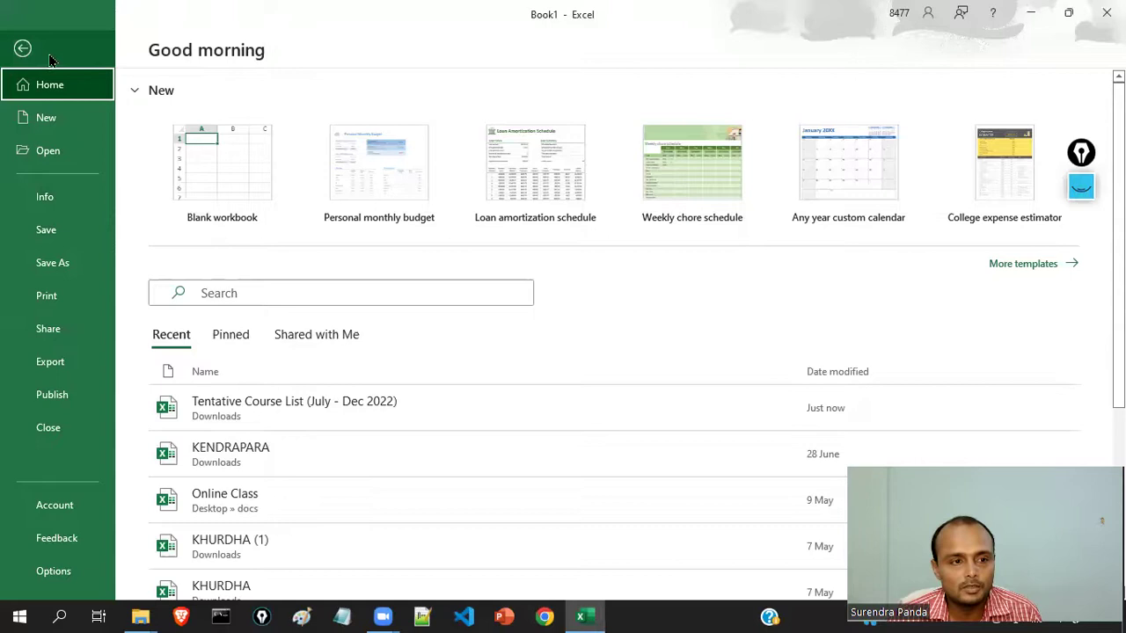
- Enter the headers SL and NAME into cells A1 and B1 of the blank sheet
left_click(22, 48)
left_click(241, 261)
key("ctrl+Home")
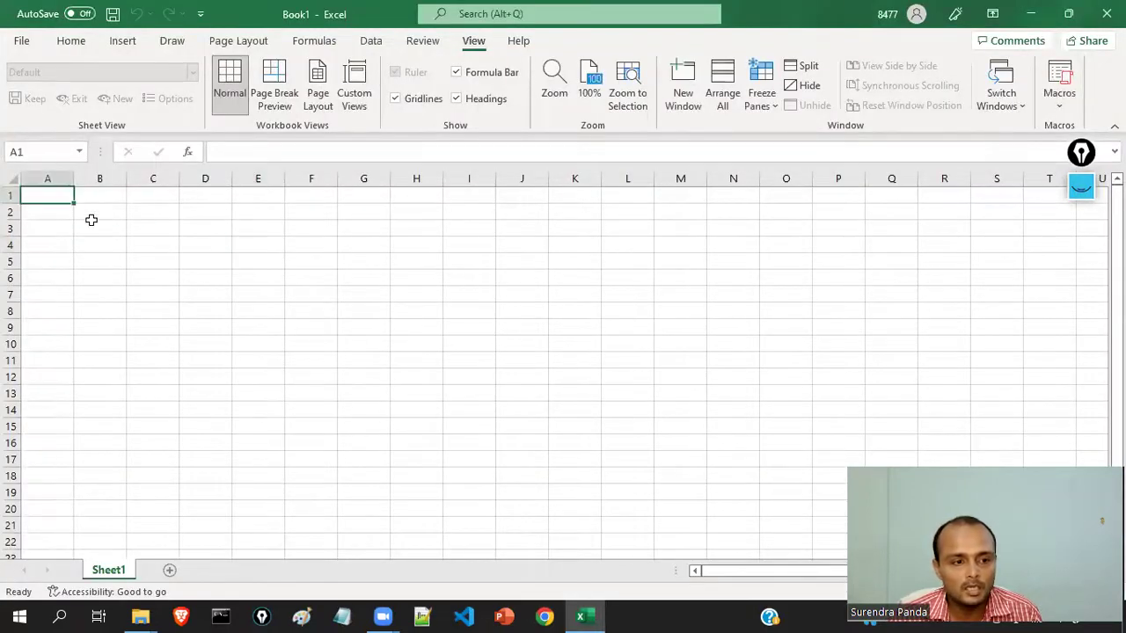
type("SL")
key("Tab")
type("N")
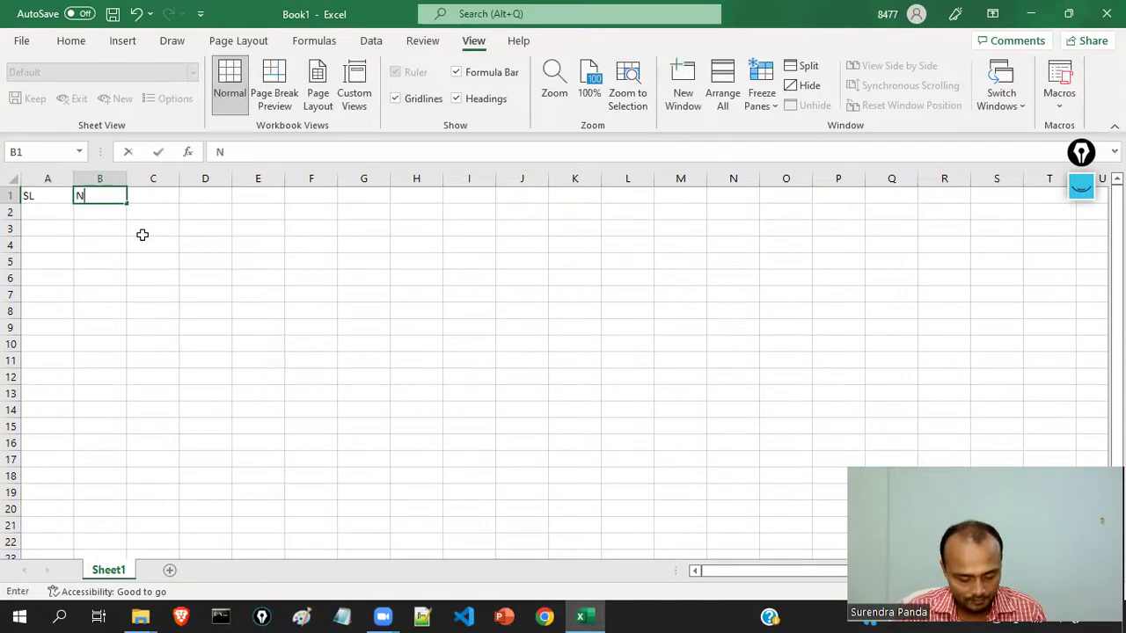
type("AME")
key("Tab")
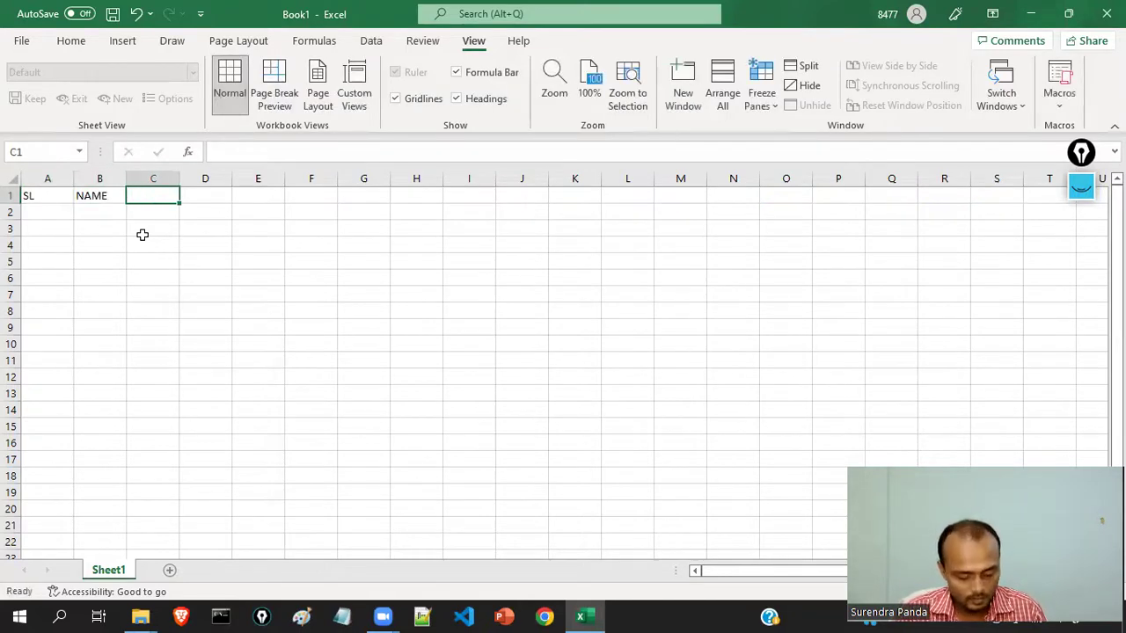
- Add the MOBILE header in C1, correcting a typo, and EMAIL ID in D1
type("MOBILW=E")
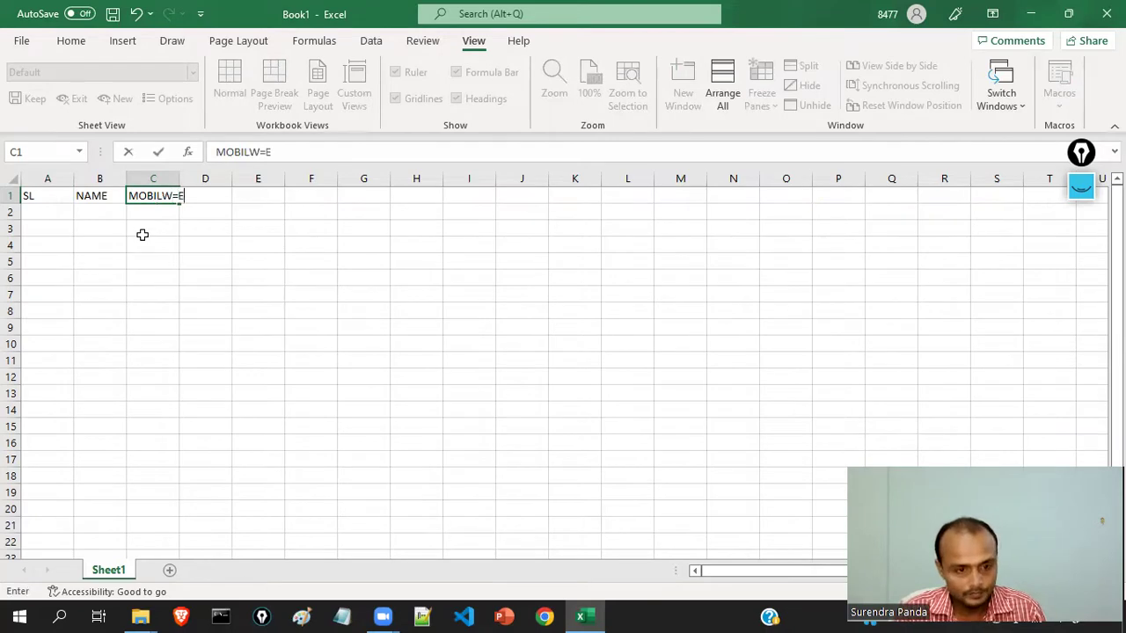
key("Tab")
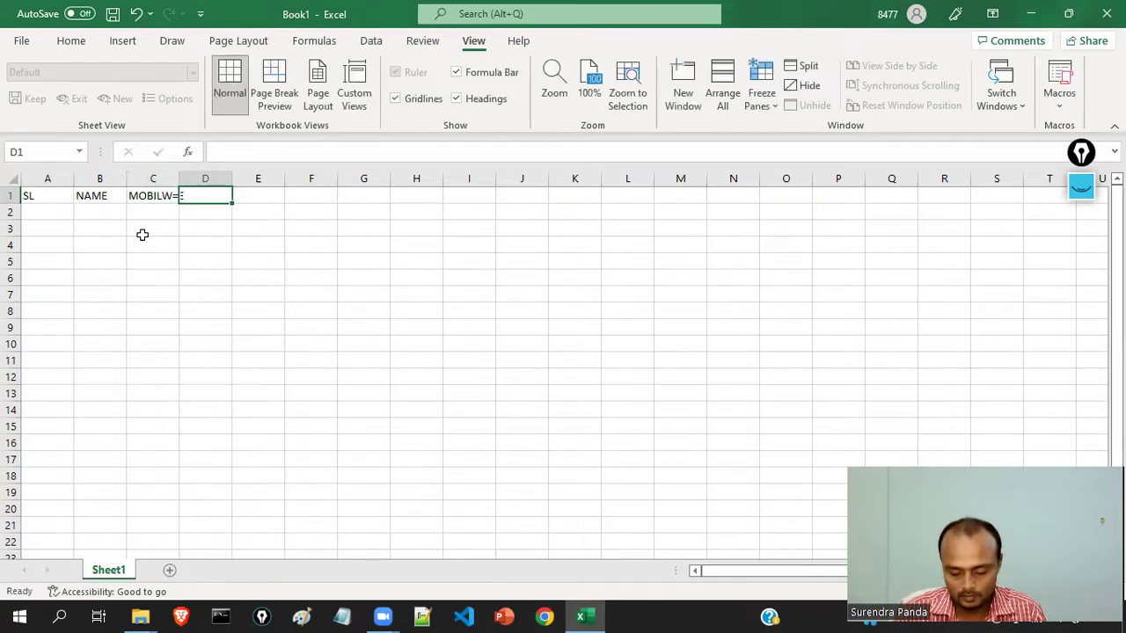
key("Left")
type("MOB")
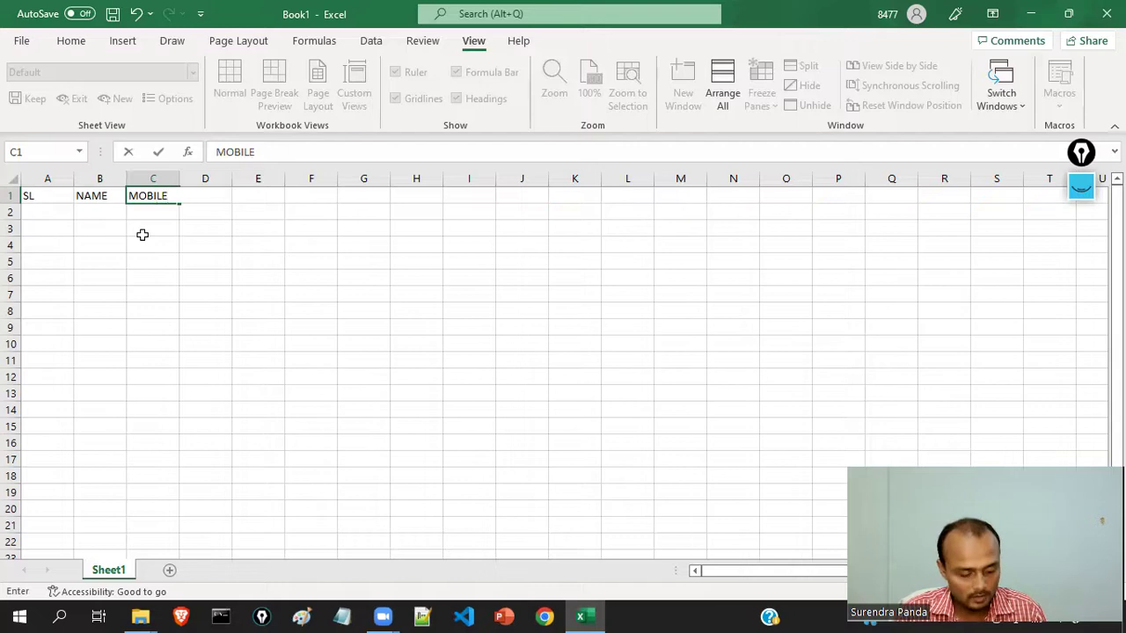
key("Tab")
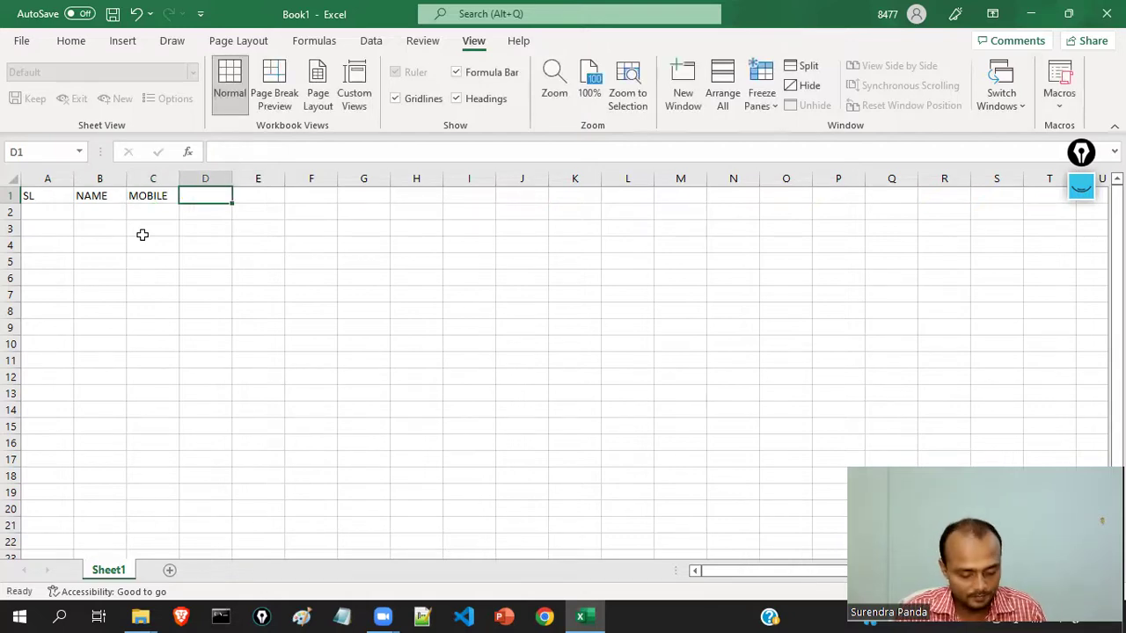
type("EMAIL ID")
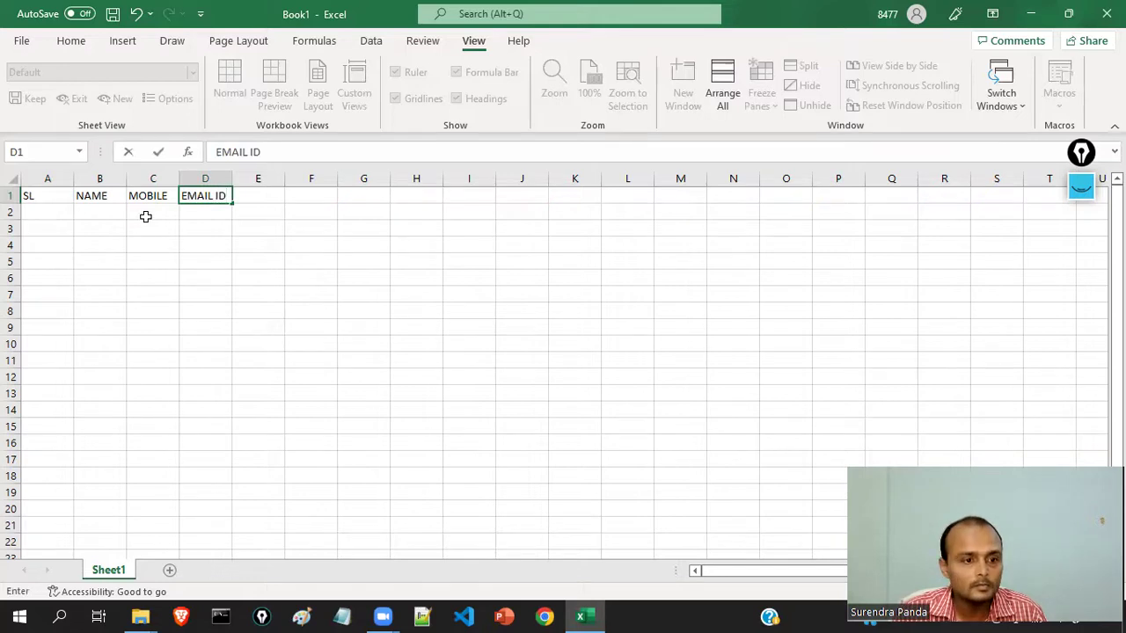
left_click(137, 287)
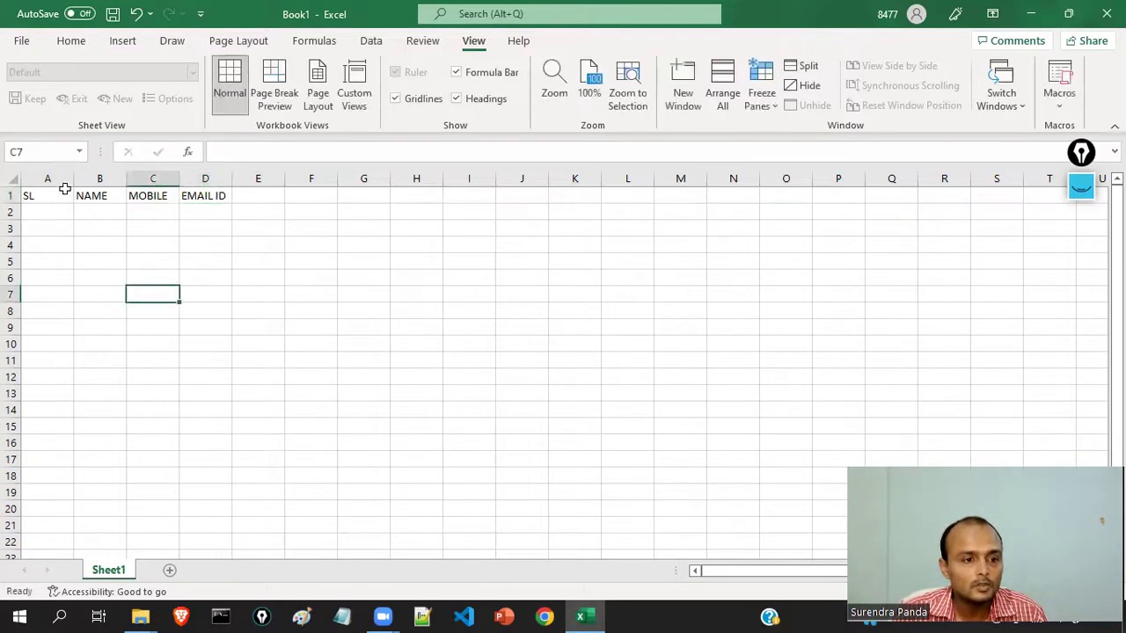
- Apply All Borders to A1:D7 to form the header-plus-six-rows table grid
left_click_drag(30, 198, 227, 296)
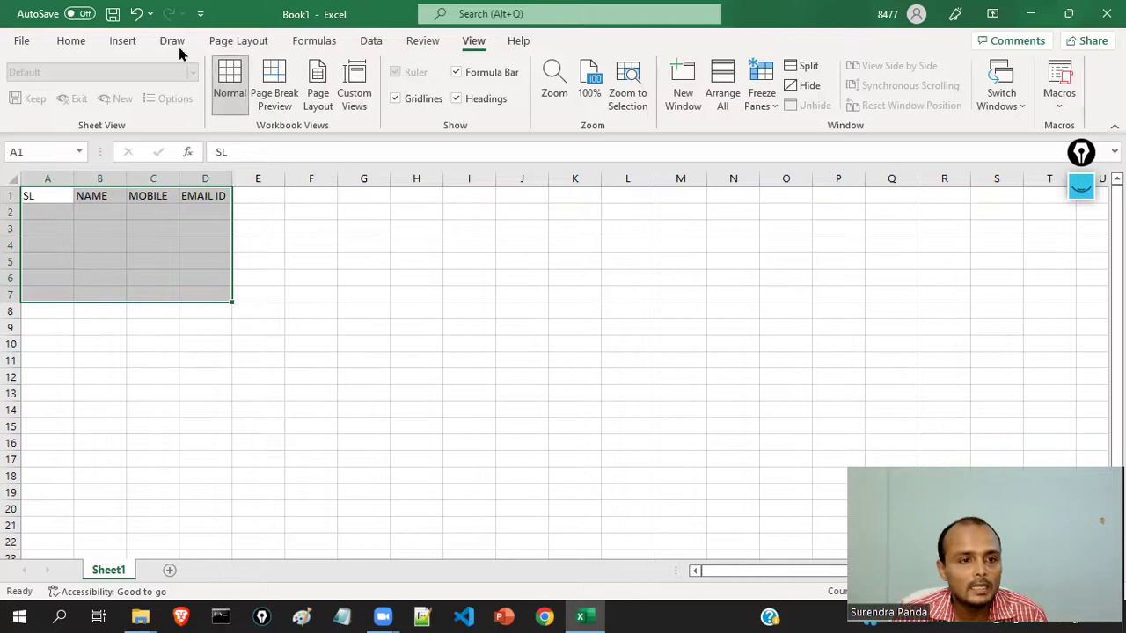
left_click(72, 42)
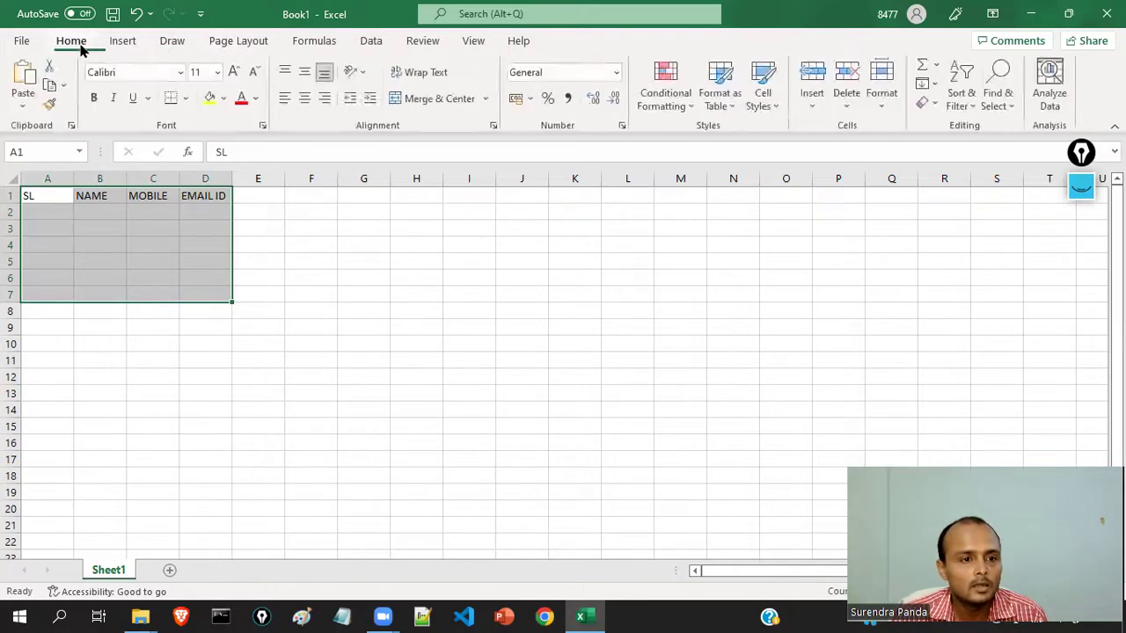
left_click(186, 98)
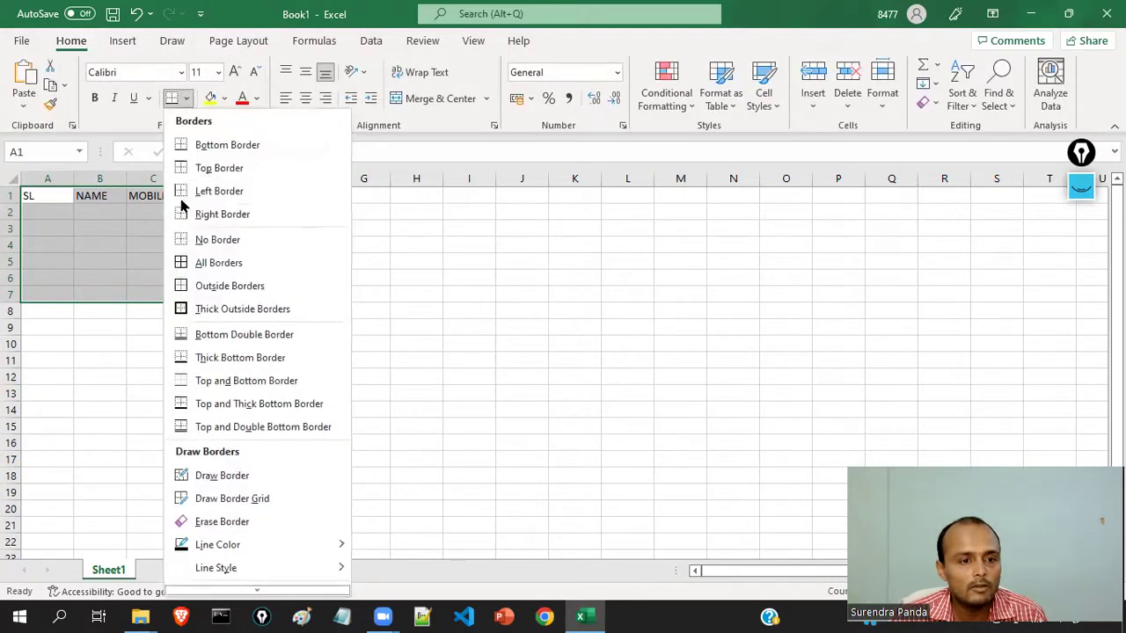
left_click(218, 262)
left_click(134, 290)
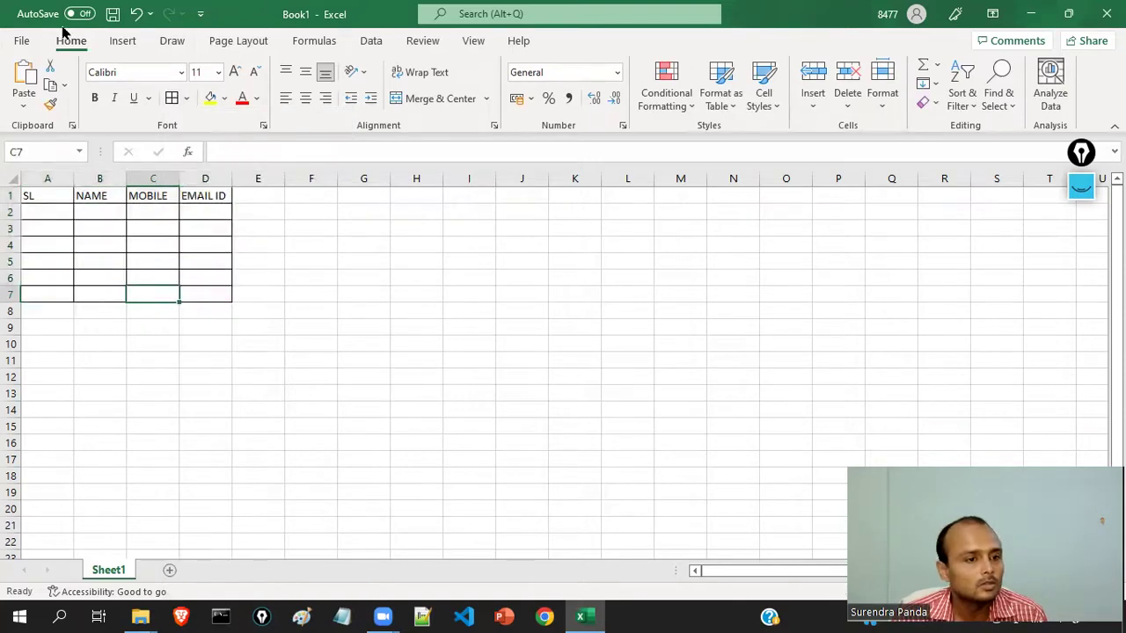
left_click(410, 359)
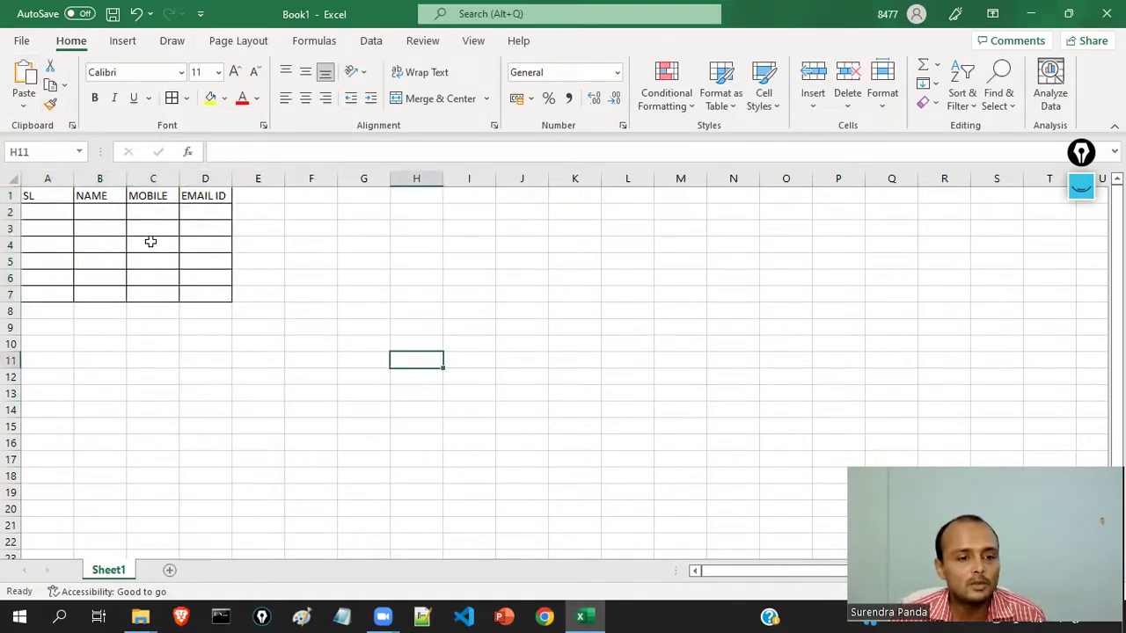
left_click(22, 44)
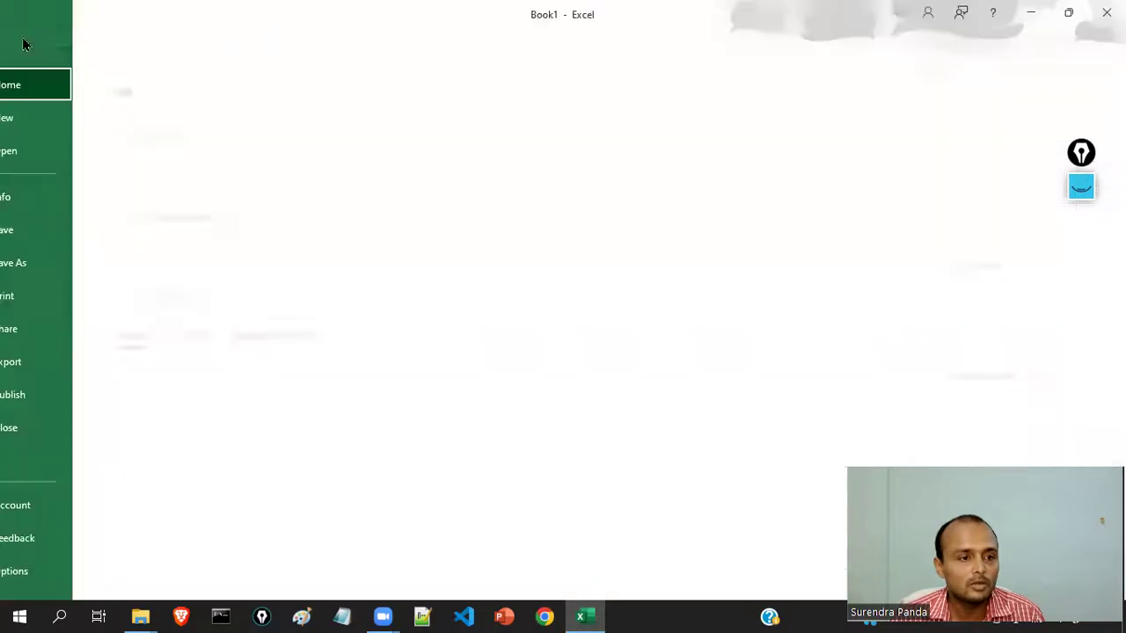
- Save the workbook as MANOJ 1, an Excel 97-2003 Workbook, into the 3D Objects folder
left_click(68, 231)
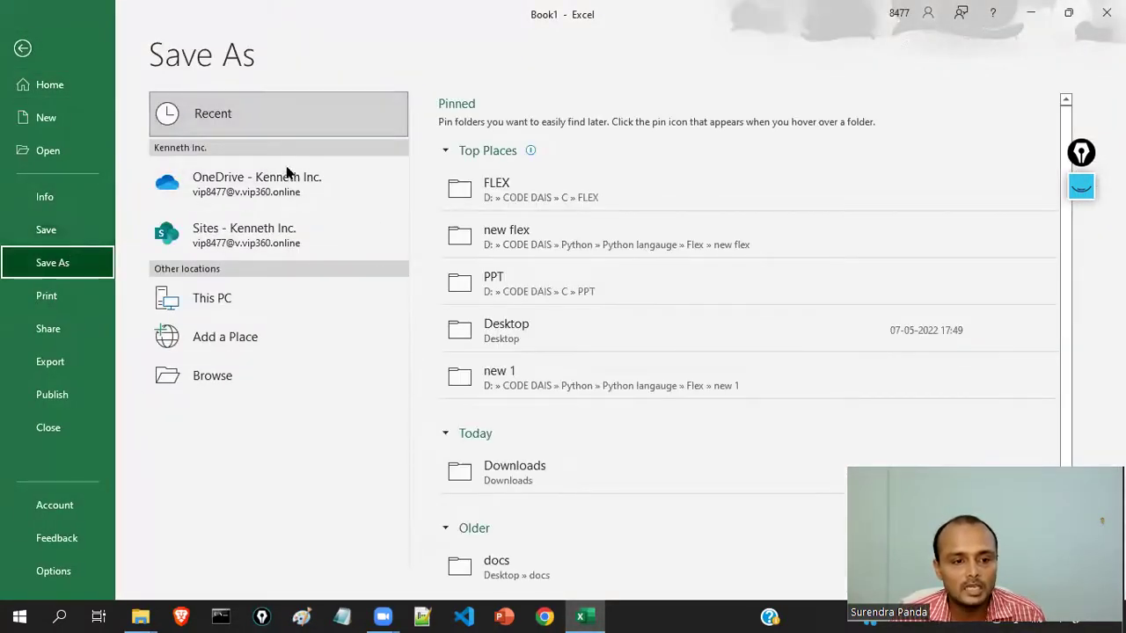
left_click(235, 378)
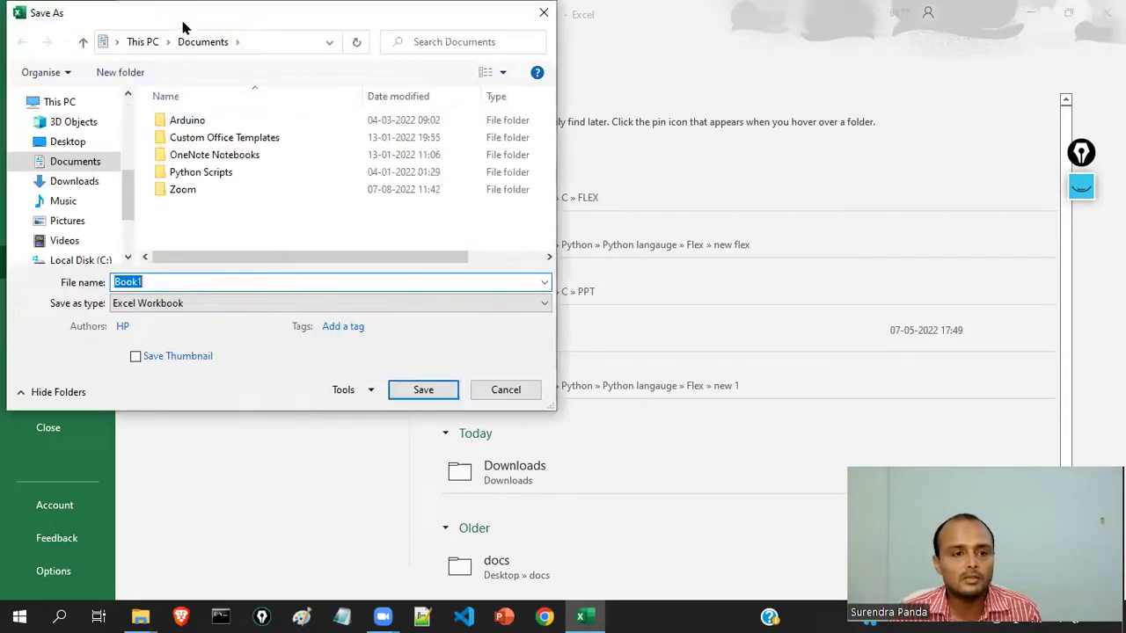
left_click_drag(191, 22, 314, 115)
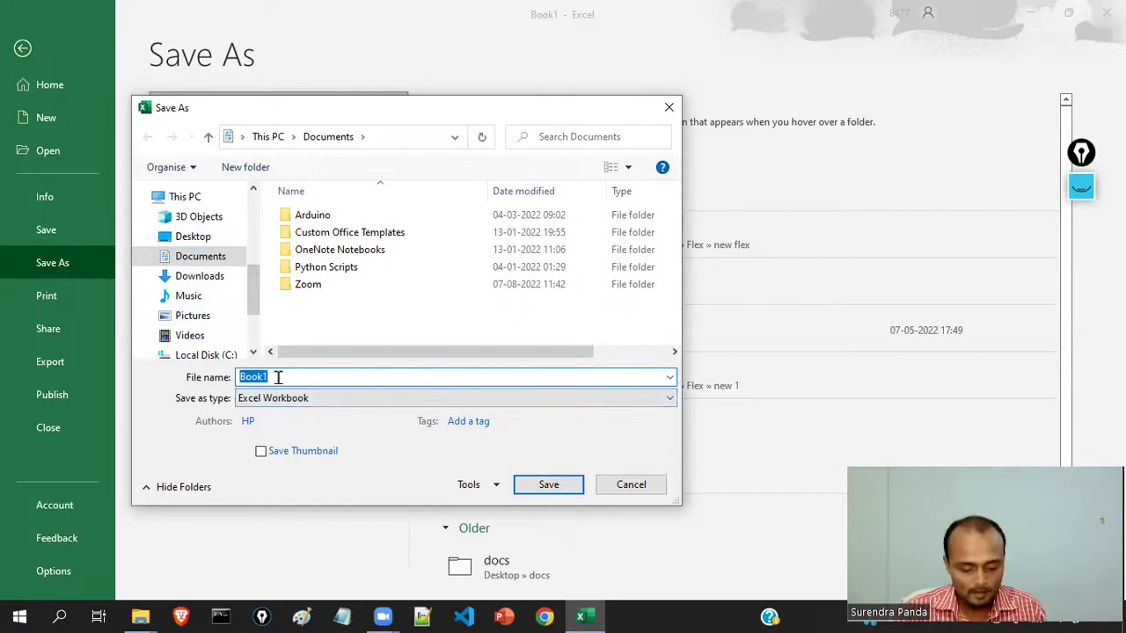
type("MANOJ 1")
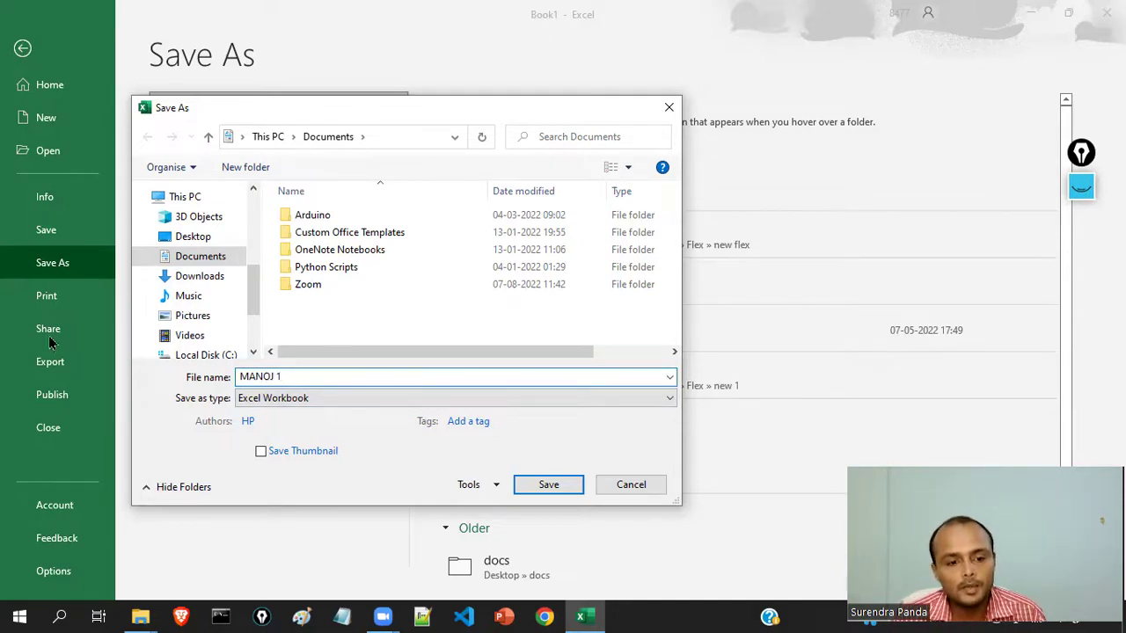
left_click(307, 401)
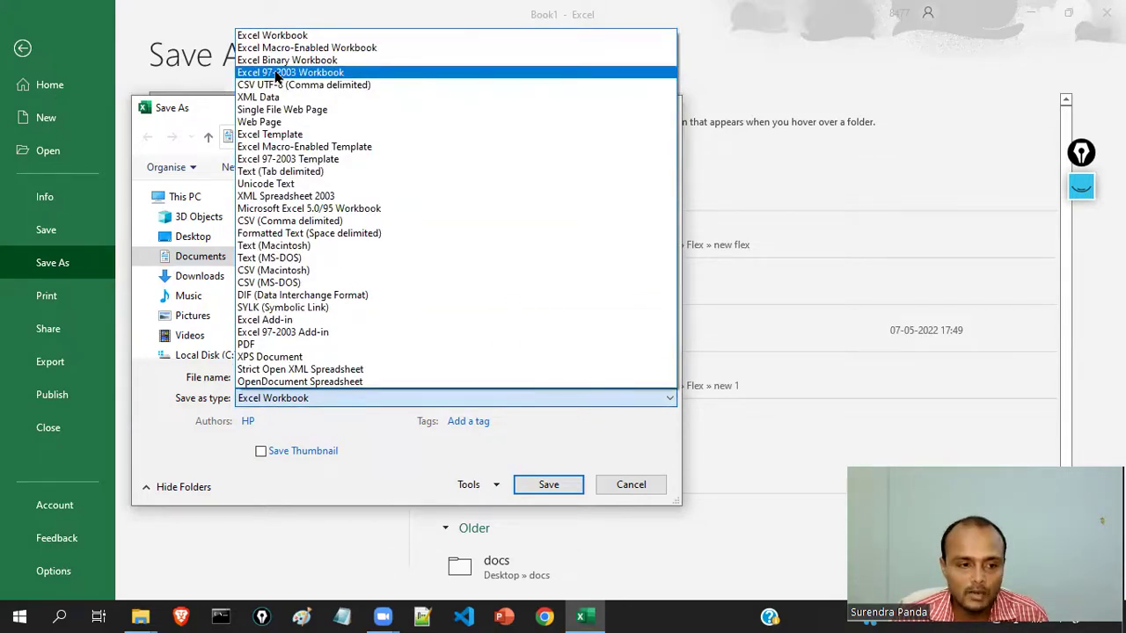
left_click(275, 76)
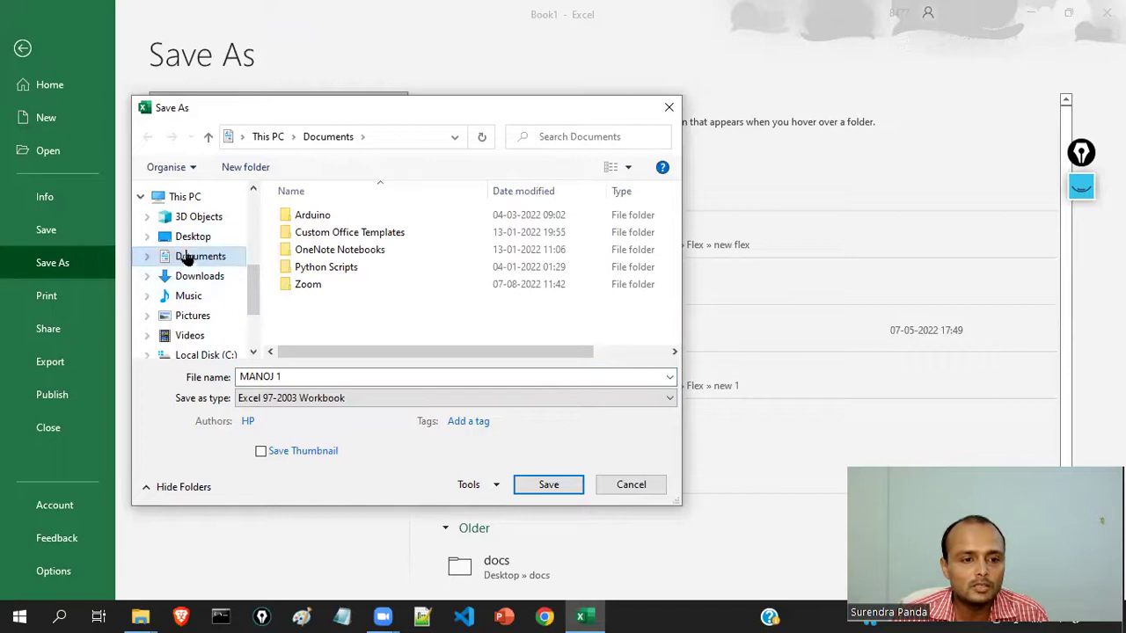
left_click(195, 218)
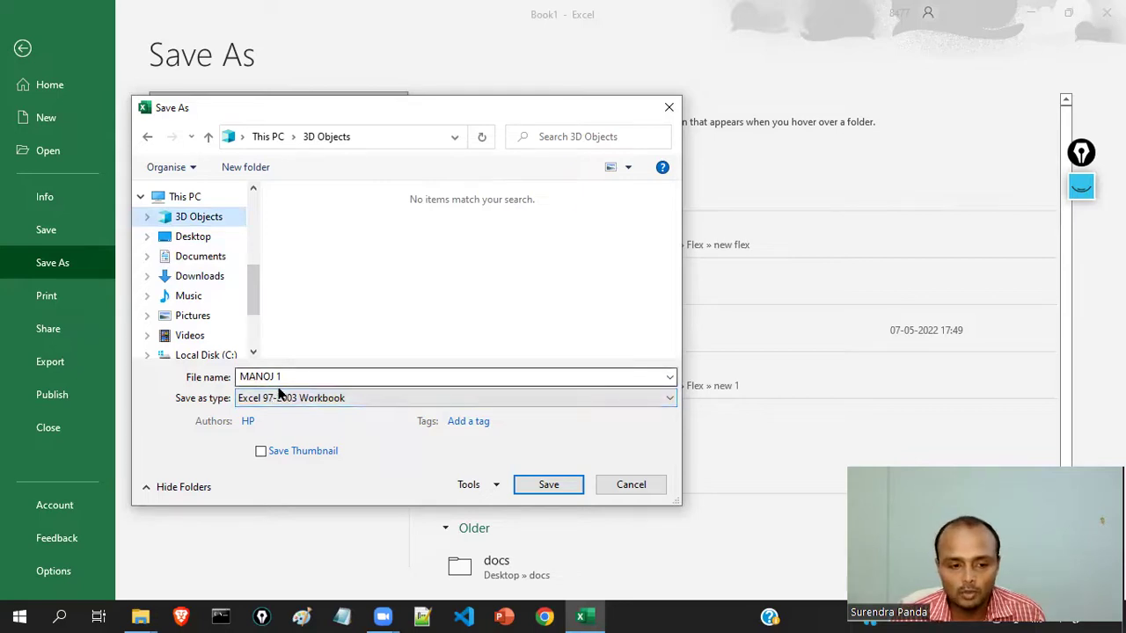
left_click(563, 484)
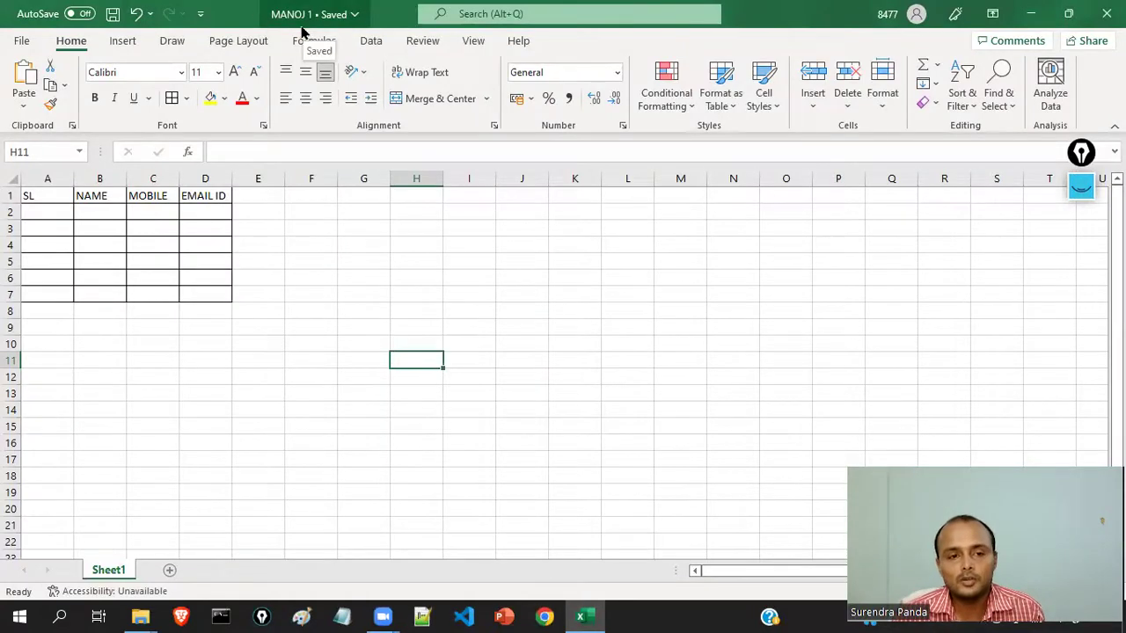
left_click(1030, 14)
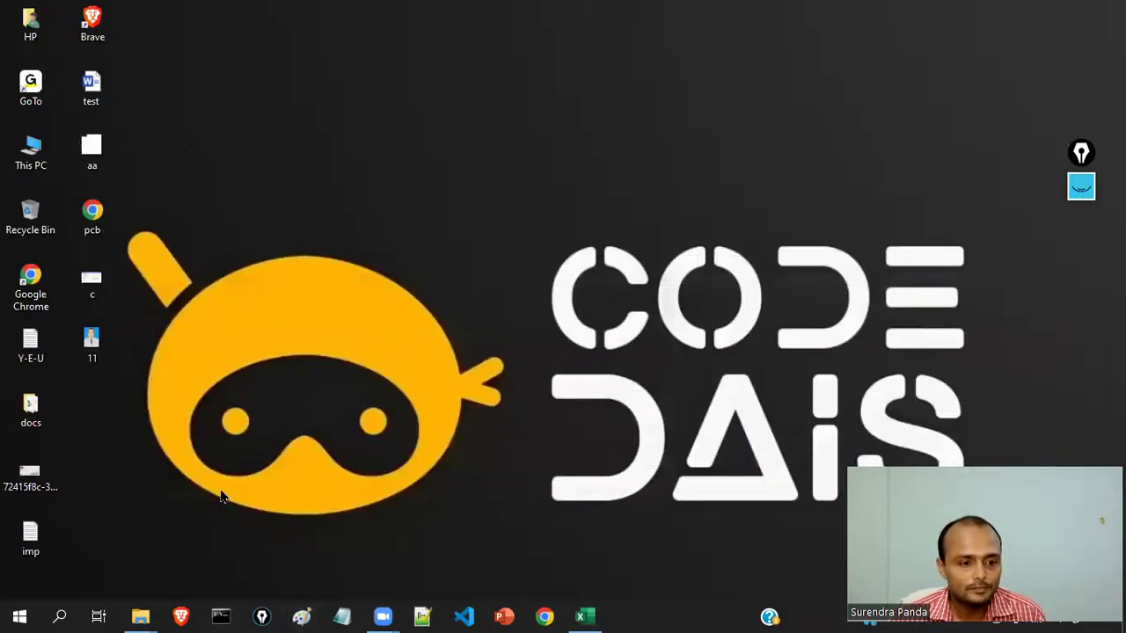
left_click(580, 616)
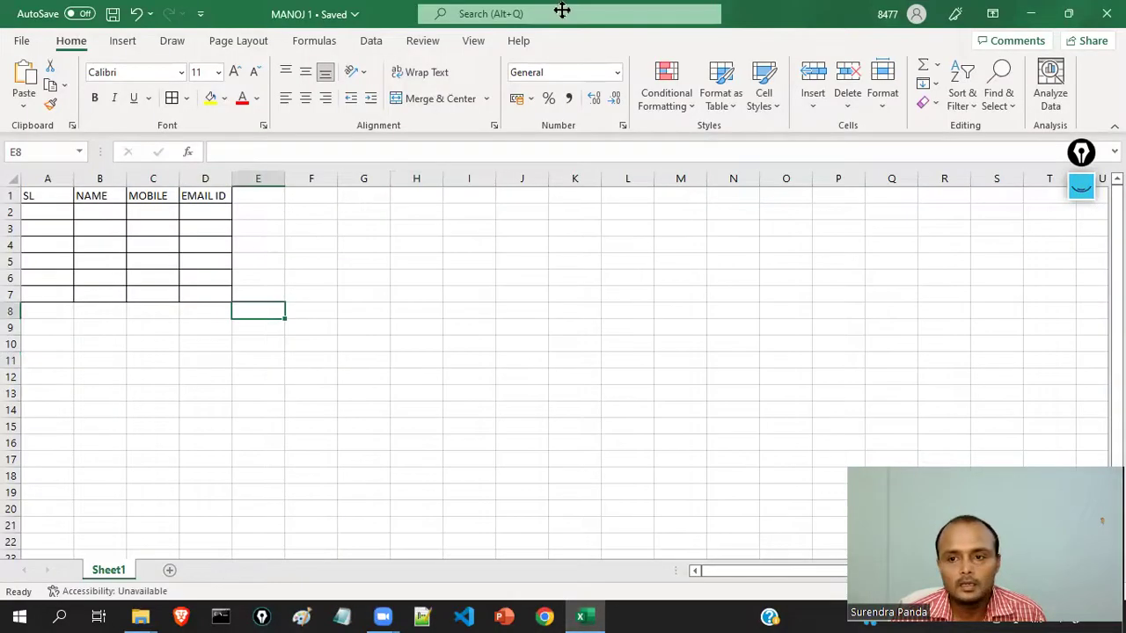
left_click(1032, 12)
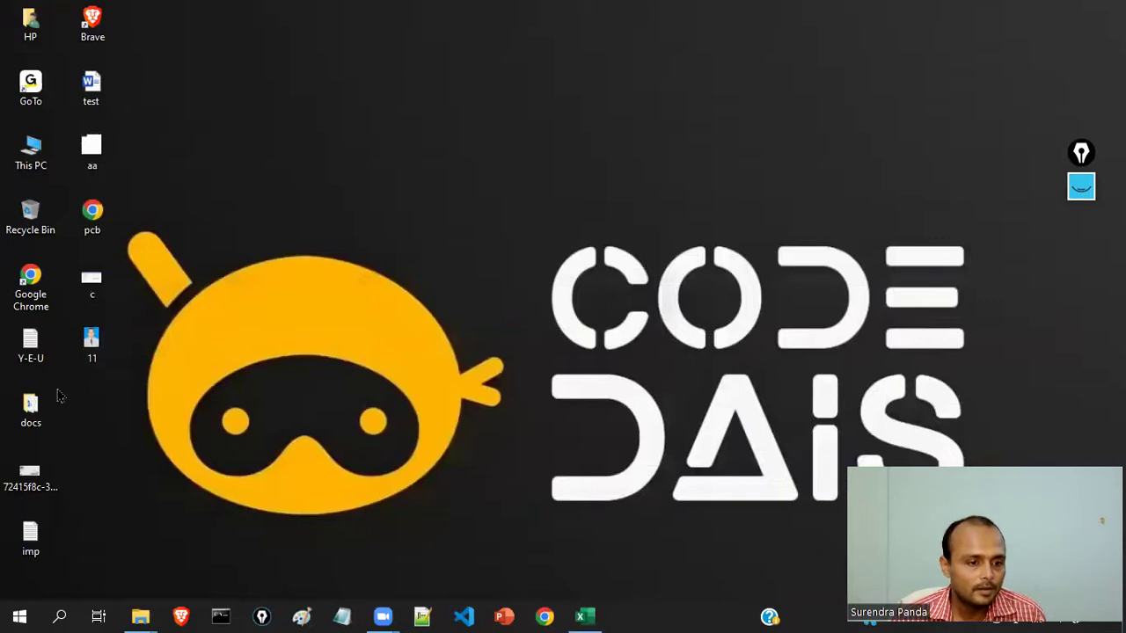
left_click(596, 615)
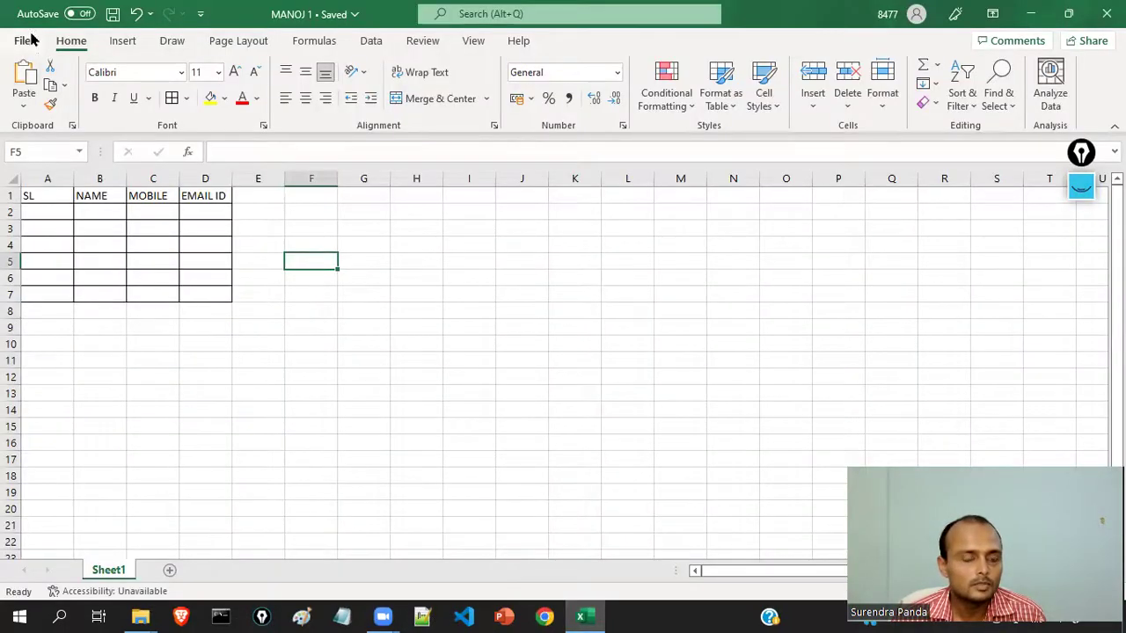
left_click(23, 41)
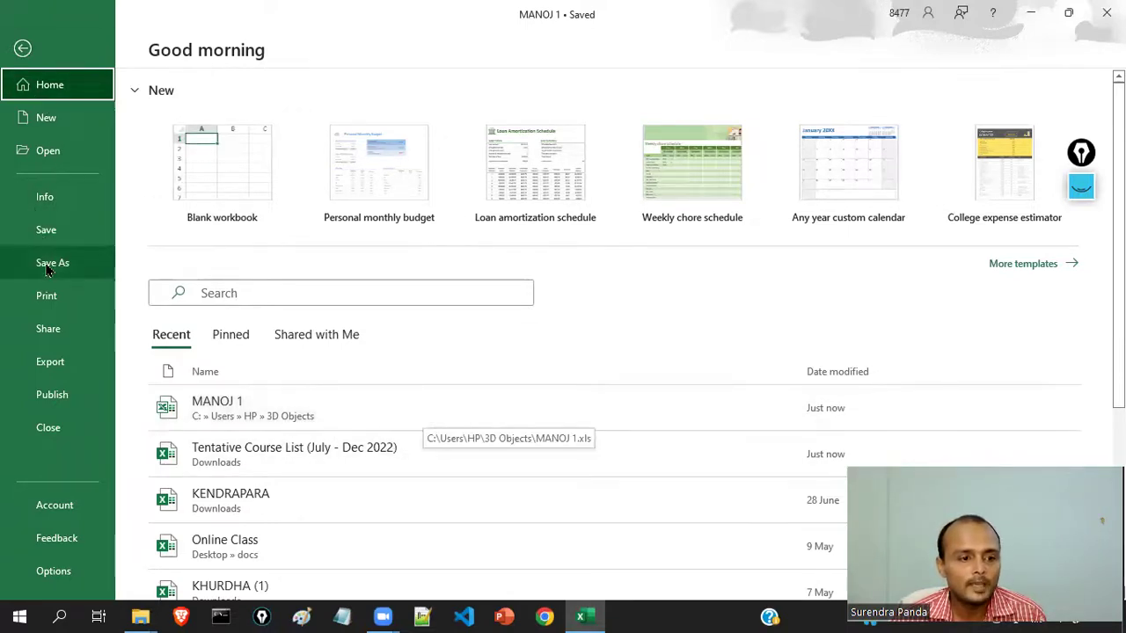
left_click(24, 48)
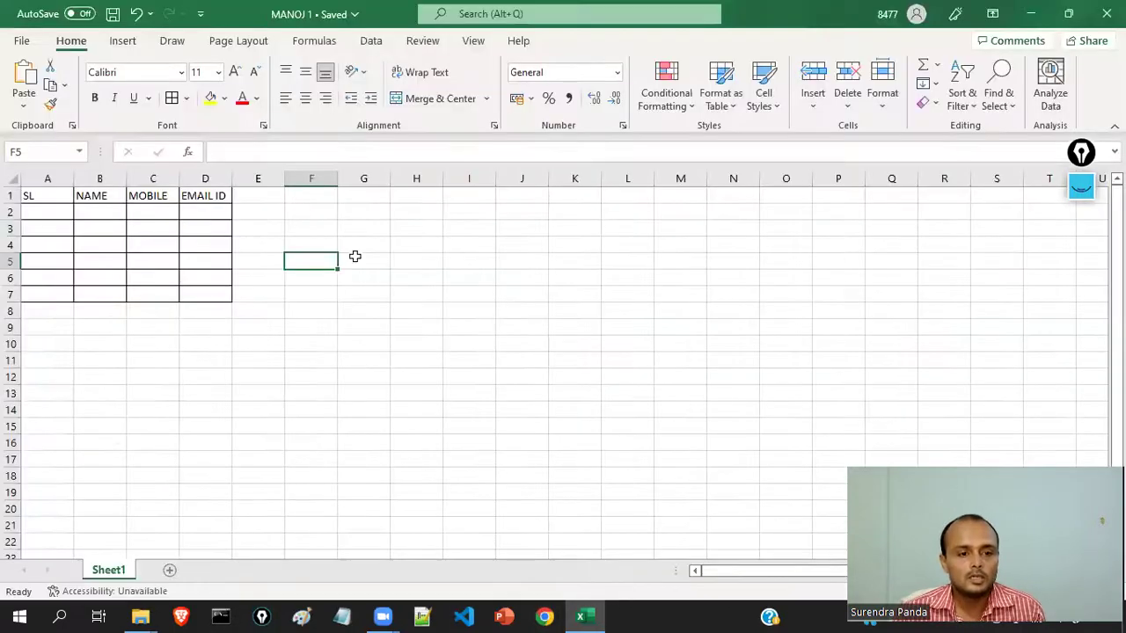
left_click_drag(214, 357, 207, 344)
- Fill the header cells A1:D1 yellow
left_click(260, 310)
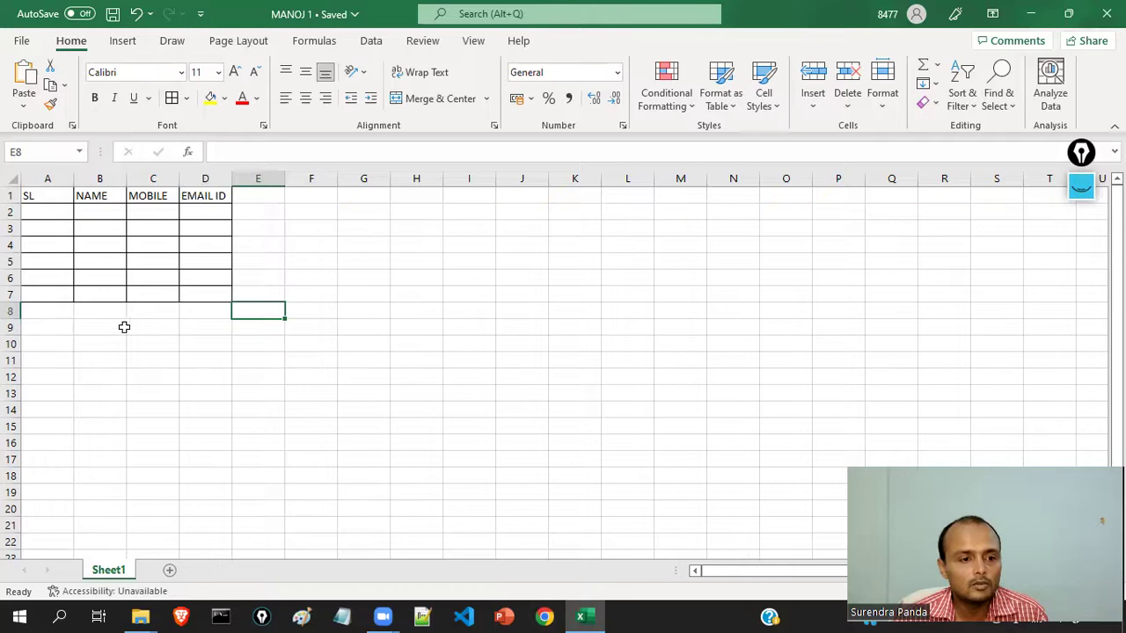
left_click(251, 200)
left_click_drag(48, 198, 215, 192)
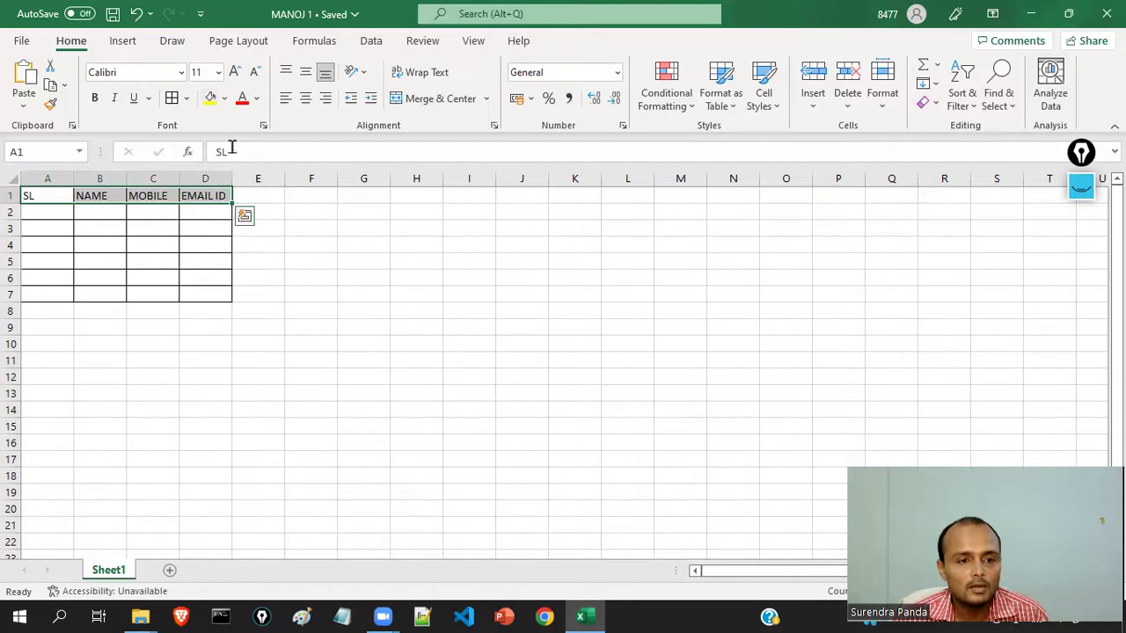
left_click(211, 98)
- Add ADDRESS and REMARK headers in E1 and F1, with All Borders on E1:F7
left_click(261, 192)
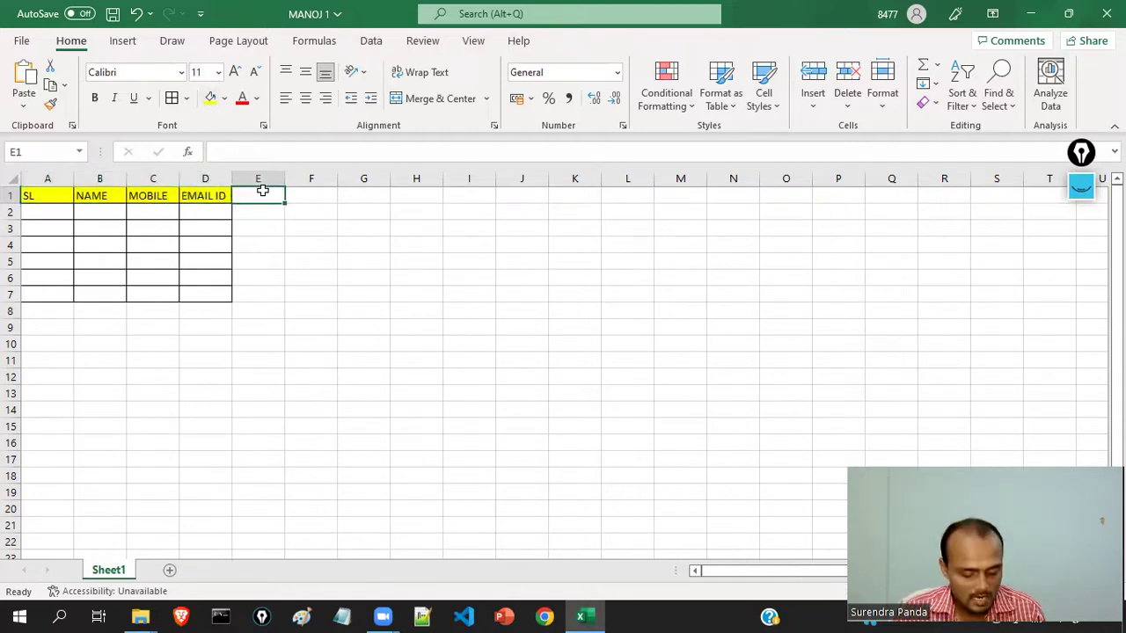
type("ADDRESS")
key("Tab")
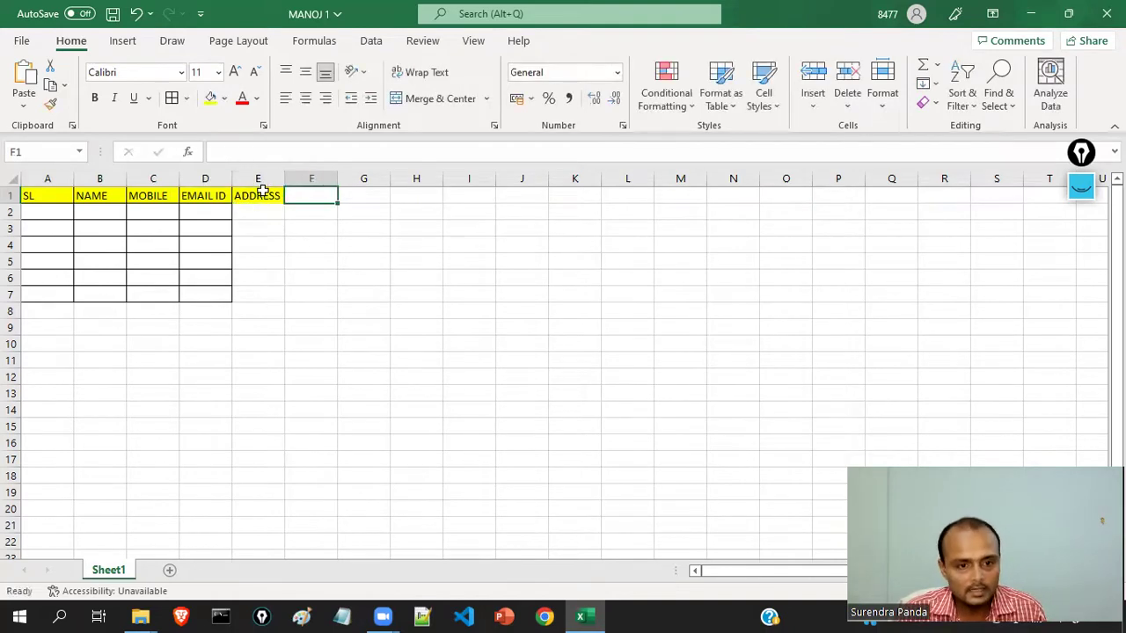
type("RE")
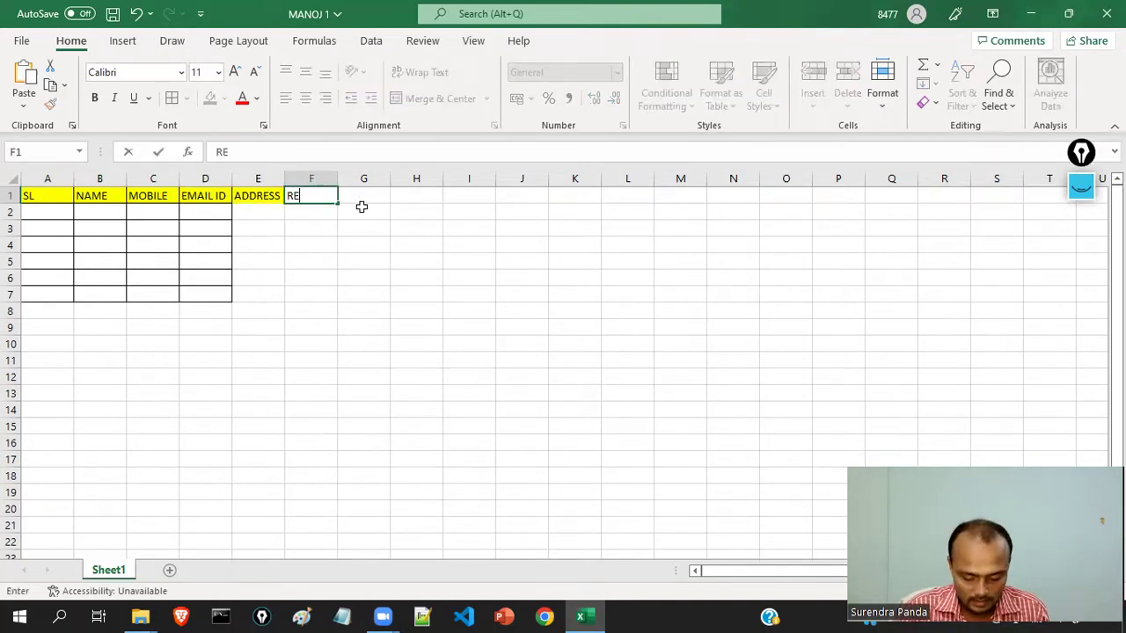
type("MARK")
left_click(357, 297)
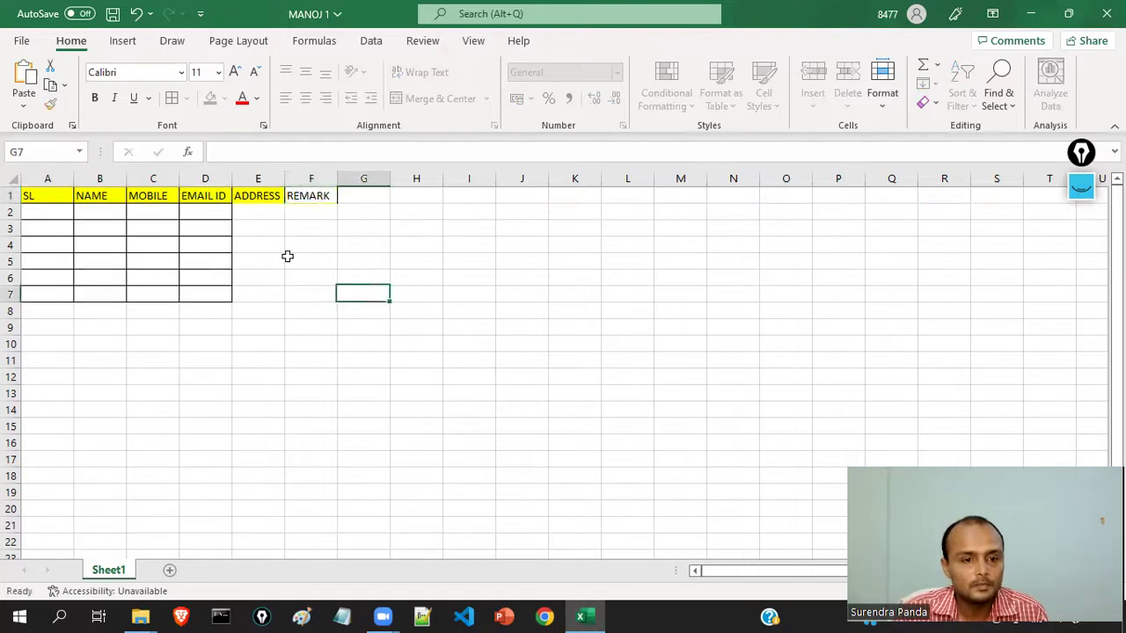
left_click_drag(251, 193, 307, 297)
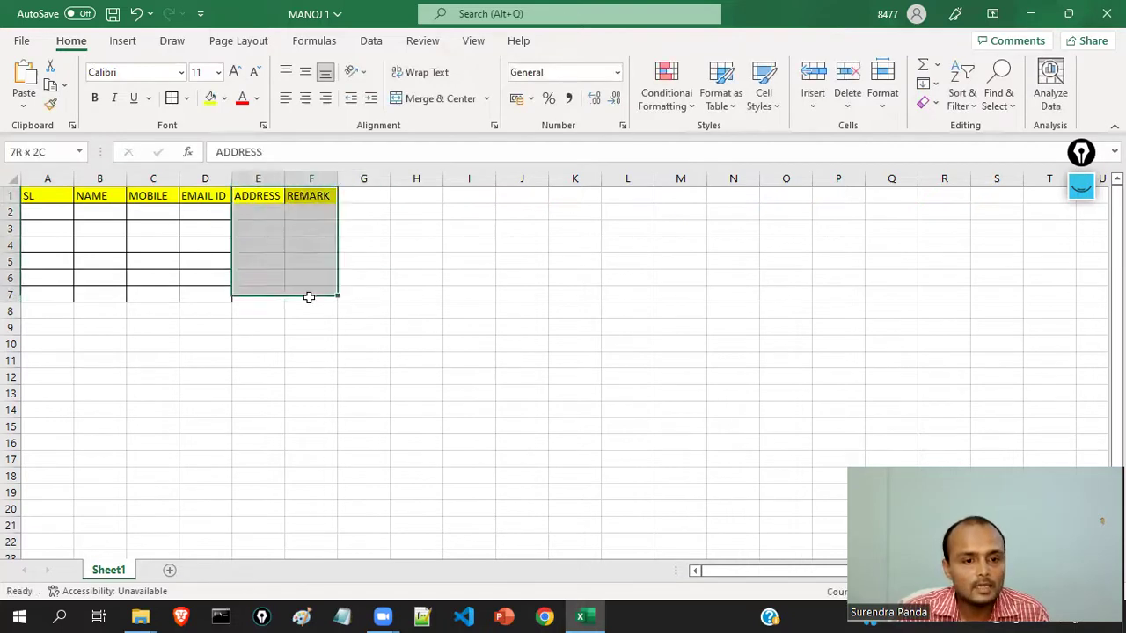
left_click(171, 97)
left_click(254, 212)
- Fill the ADDRESS and REMARK header cells light green
left_click(252, 197)
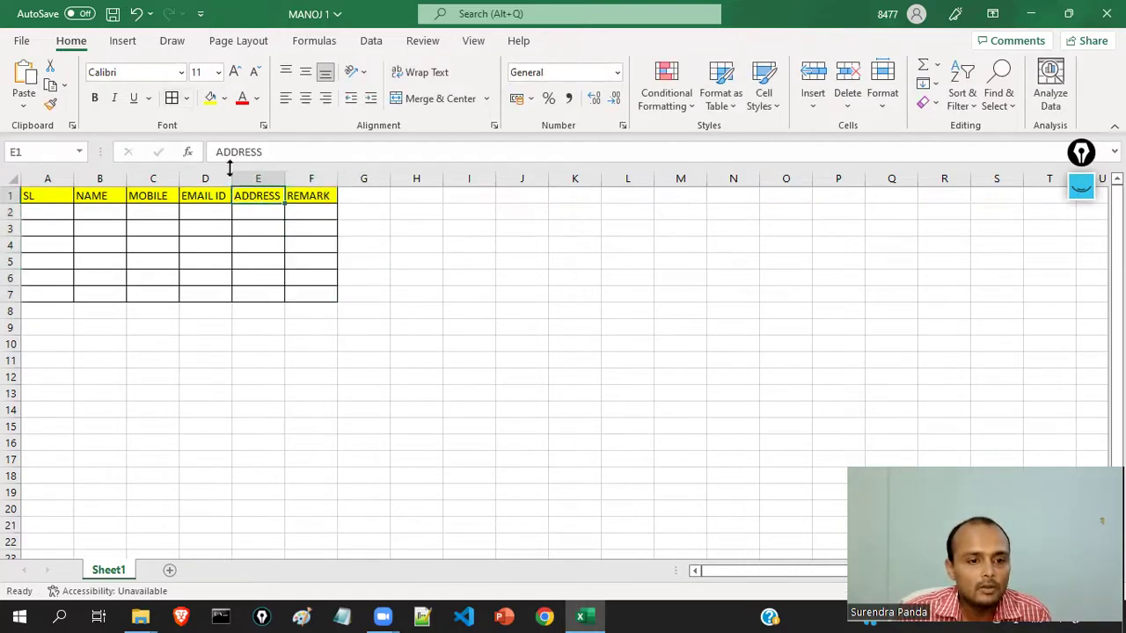
left_click(224, 97)
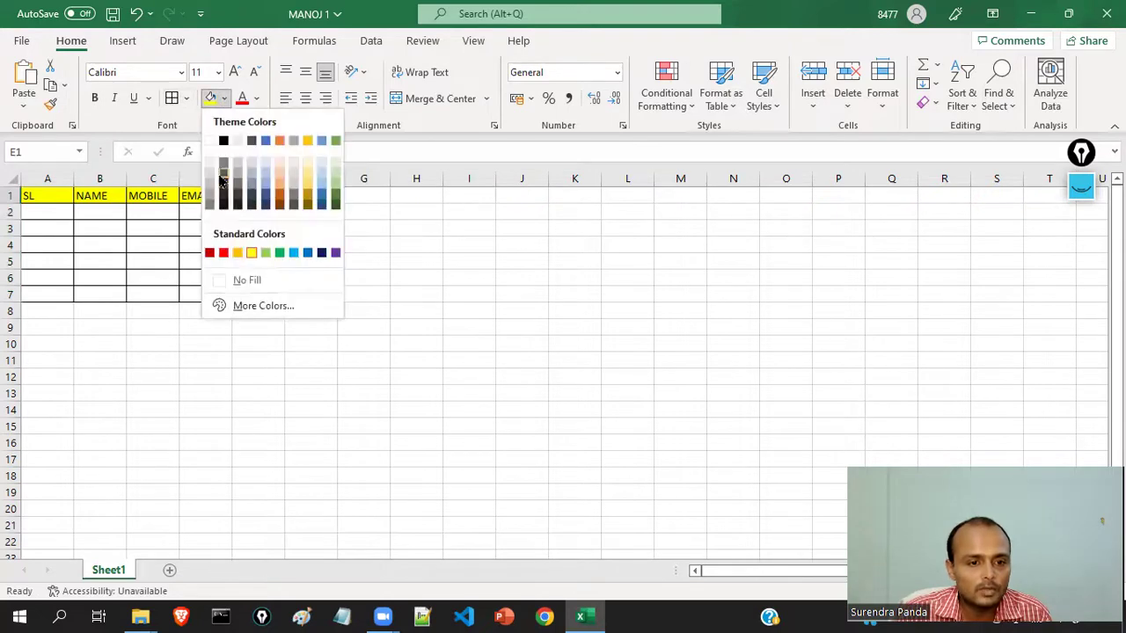
left_click(266, 253)
left_click(352, 295)
left_click(321, 192)
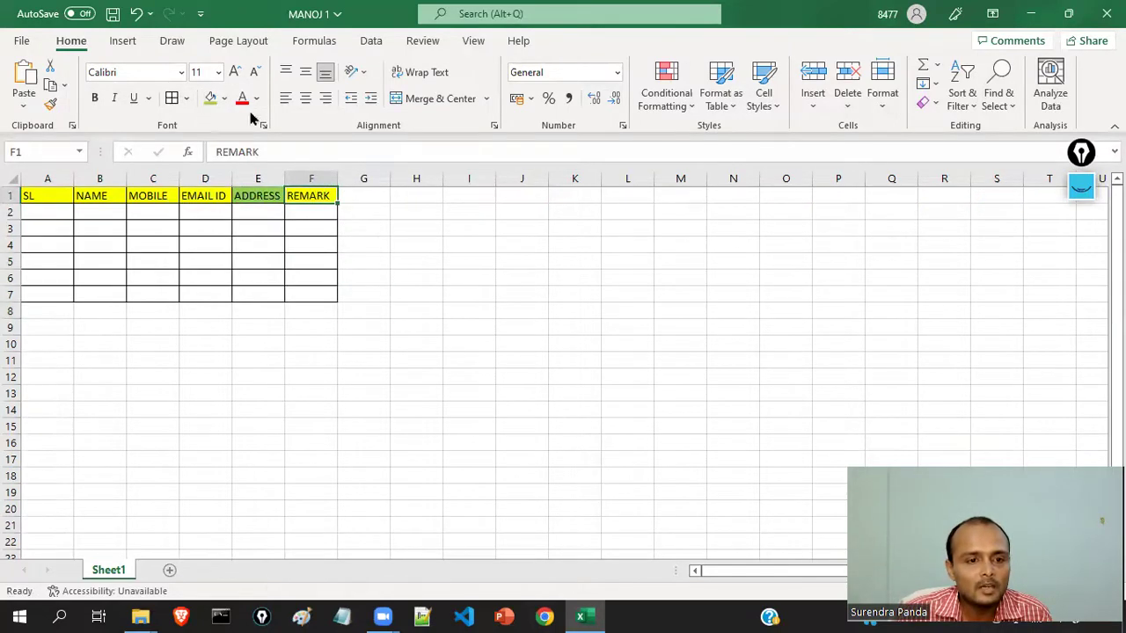
left_click(225, 97)
left_click(265, 252)
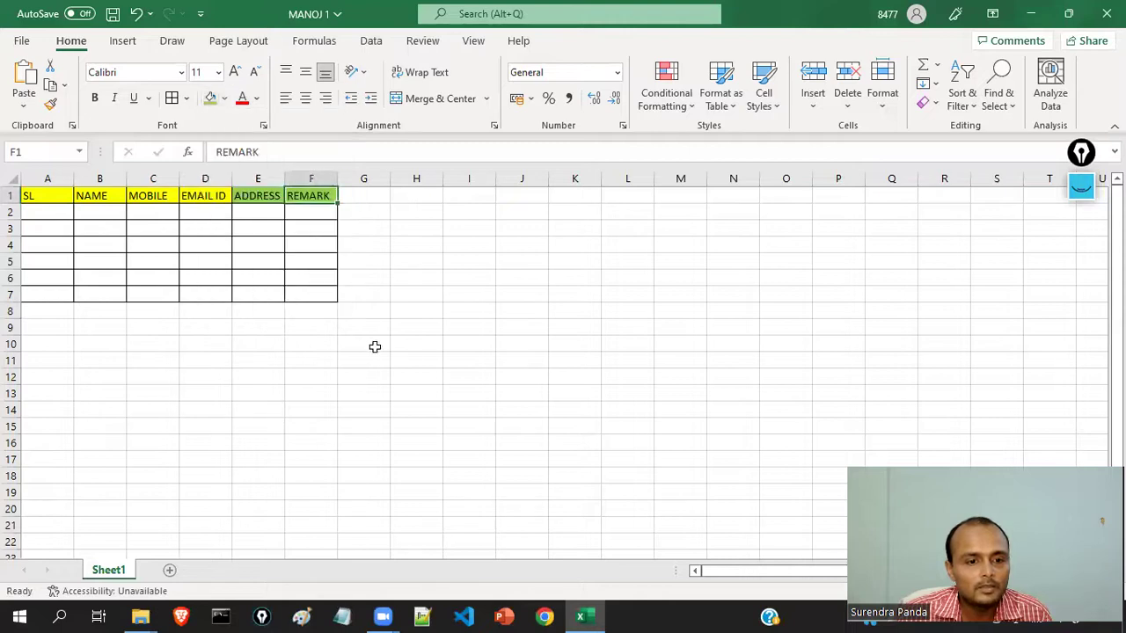
left_click(417, 344)
left_click(21, 42)
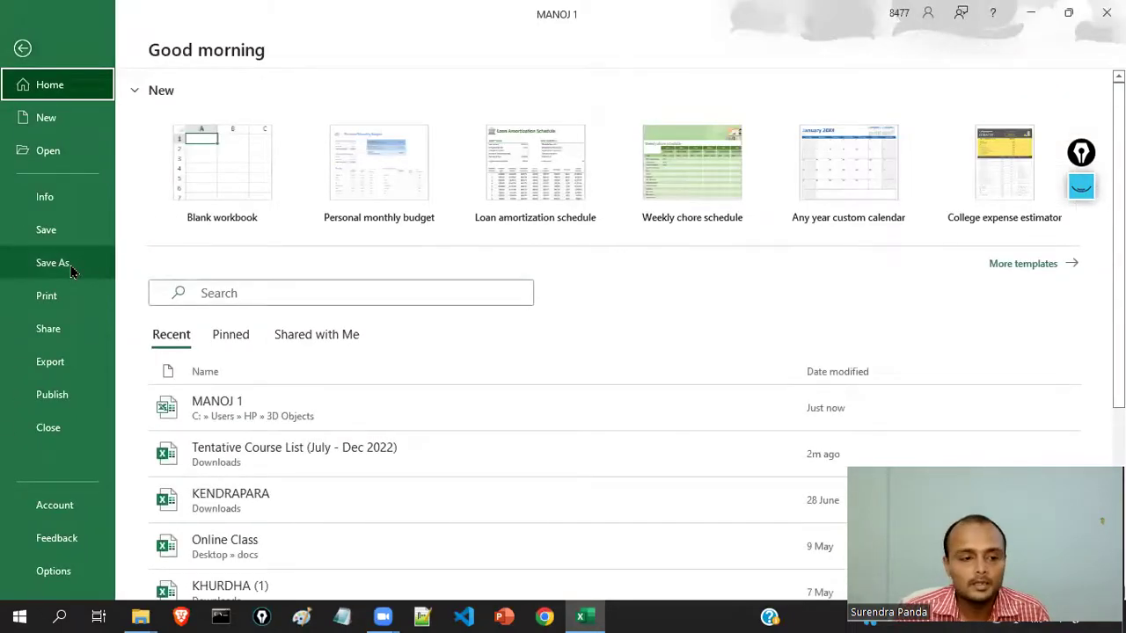
- Save a copy as MANOJ 2 in Excel 97-2003 format, accept the compatibility check, and close Excel
left_click(72, 271)
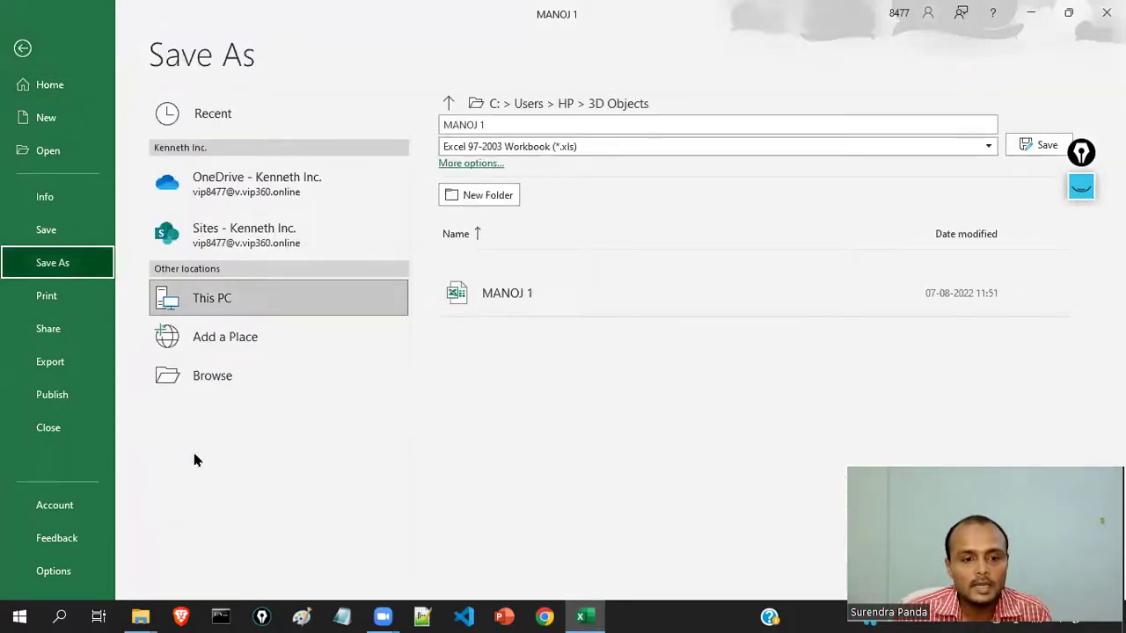
left_click(223, 377)
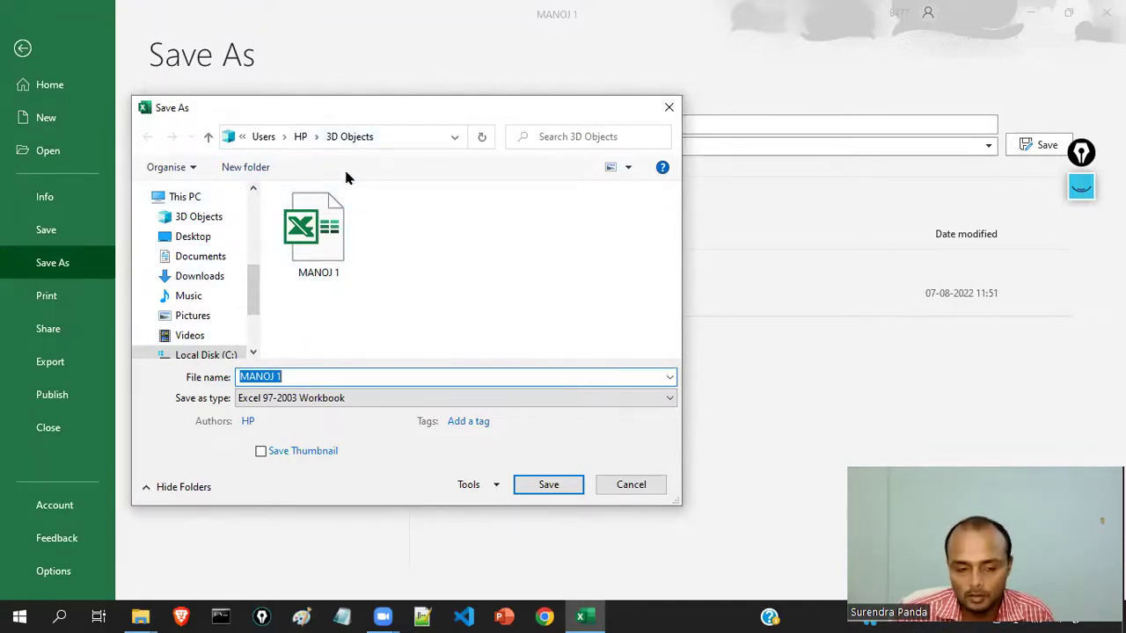
left_click(281, 376)
key("BackSpace")
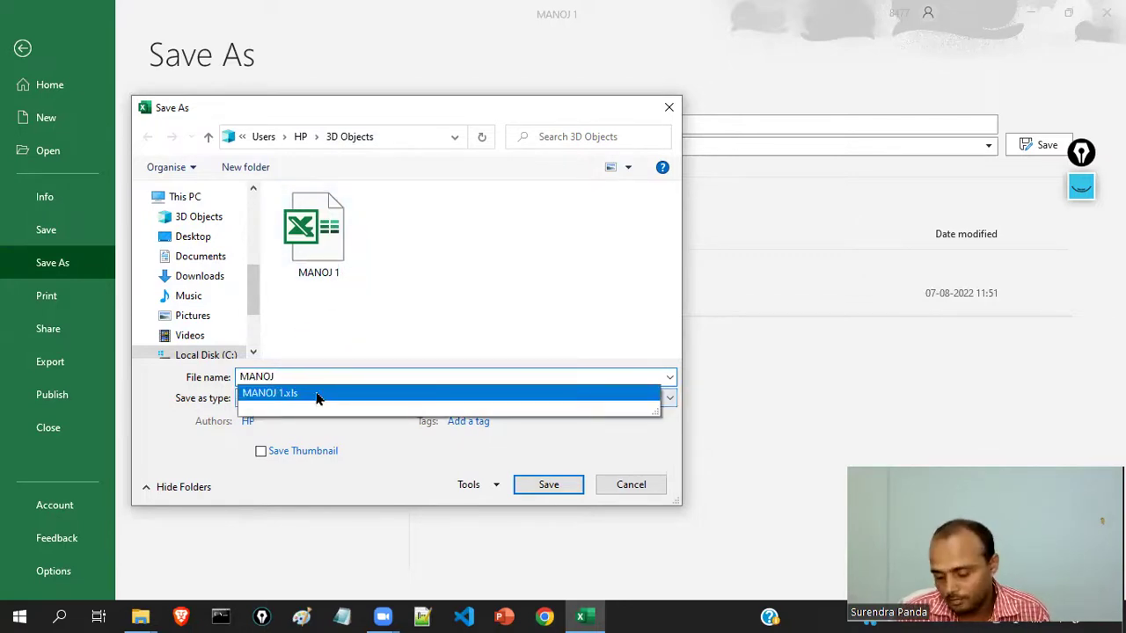
type("2")
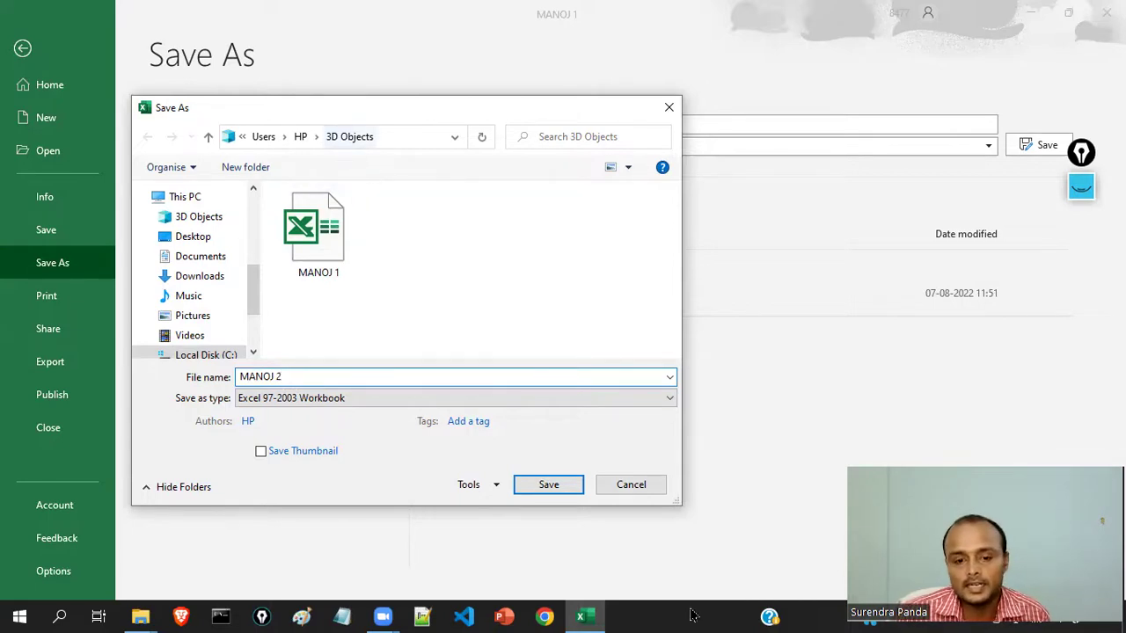
left_click(570, 490)
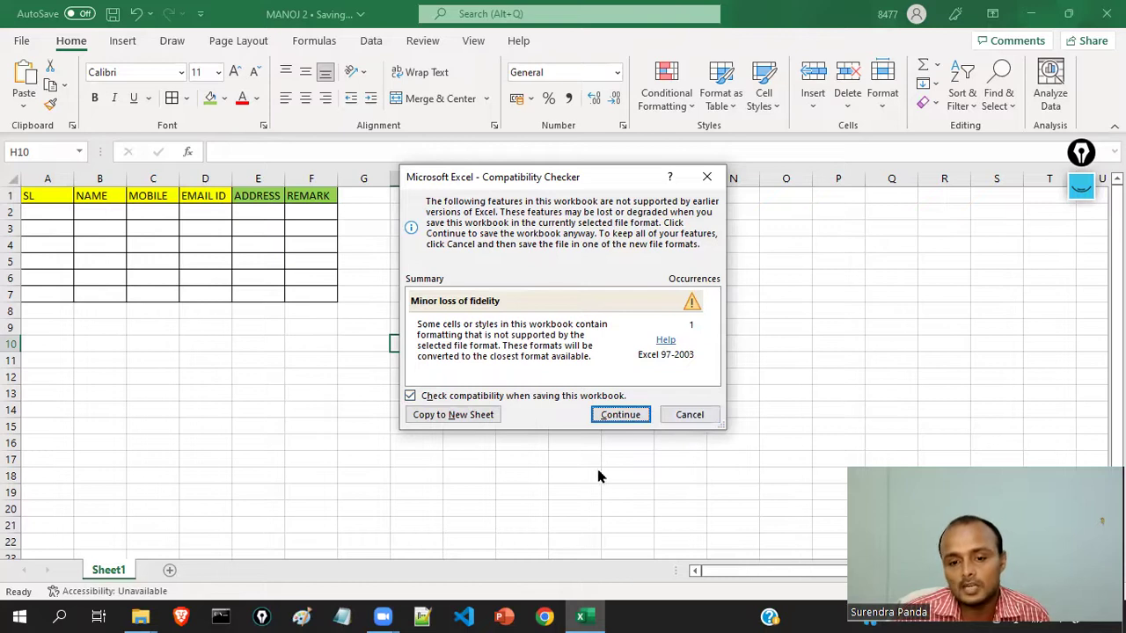
left_click(617, 415)
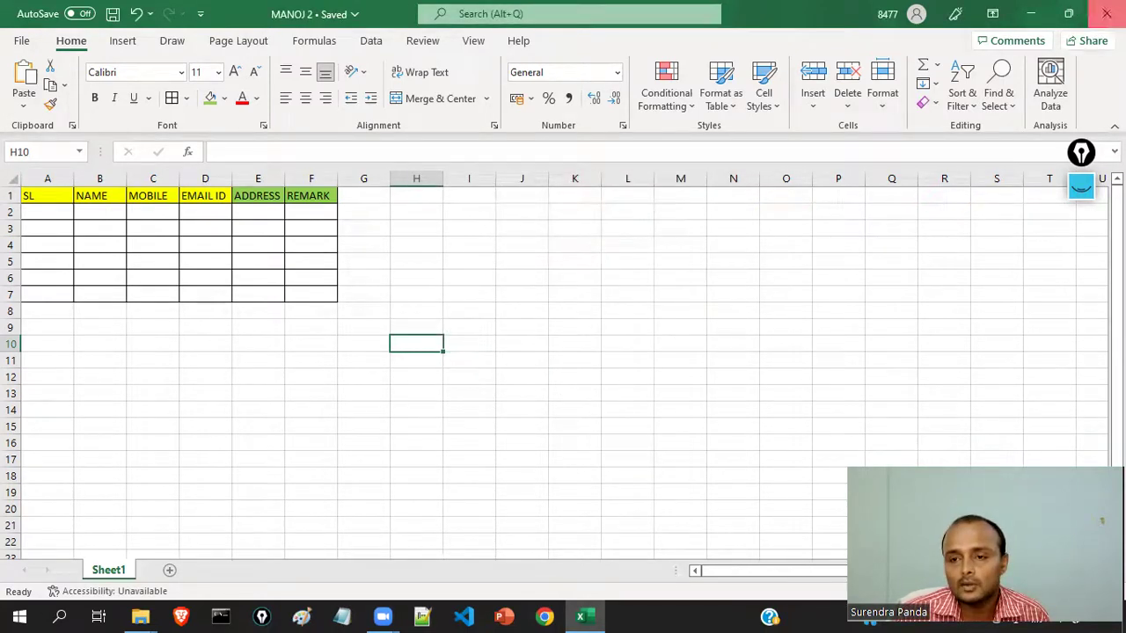
left_click(1106, 13)
- Browse This PC's Documents, Desktop, Downloads and Pictures, then open 3D Objects and select MANOJ 1
double_click(30, 149)
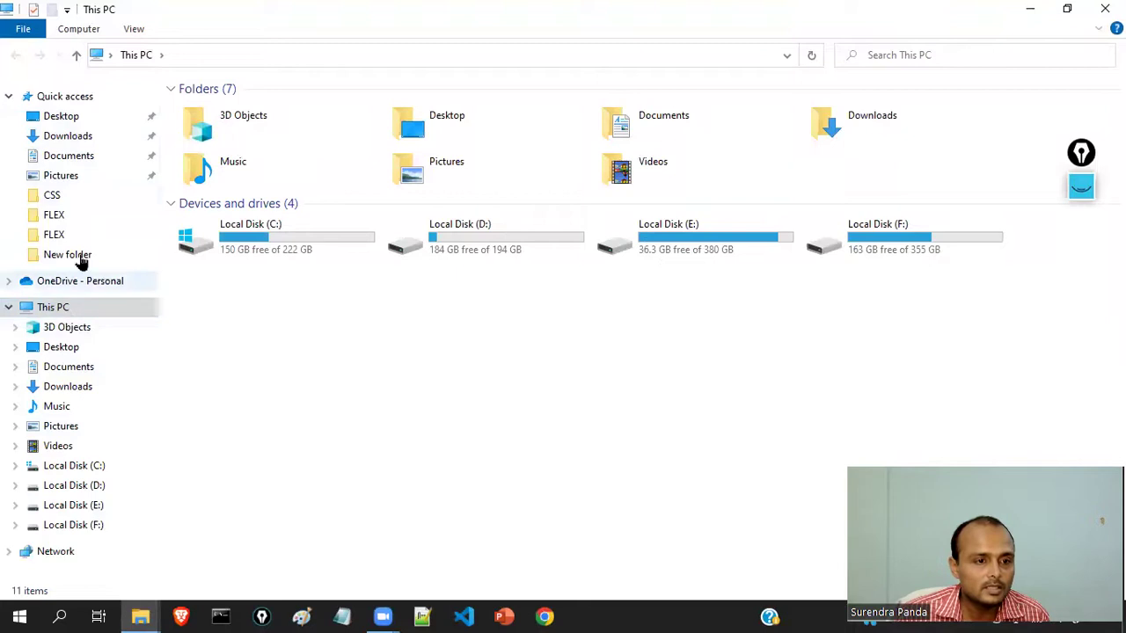
left_click(71, 155)
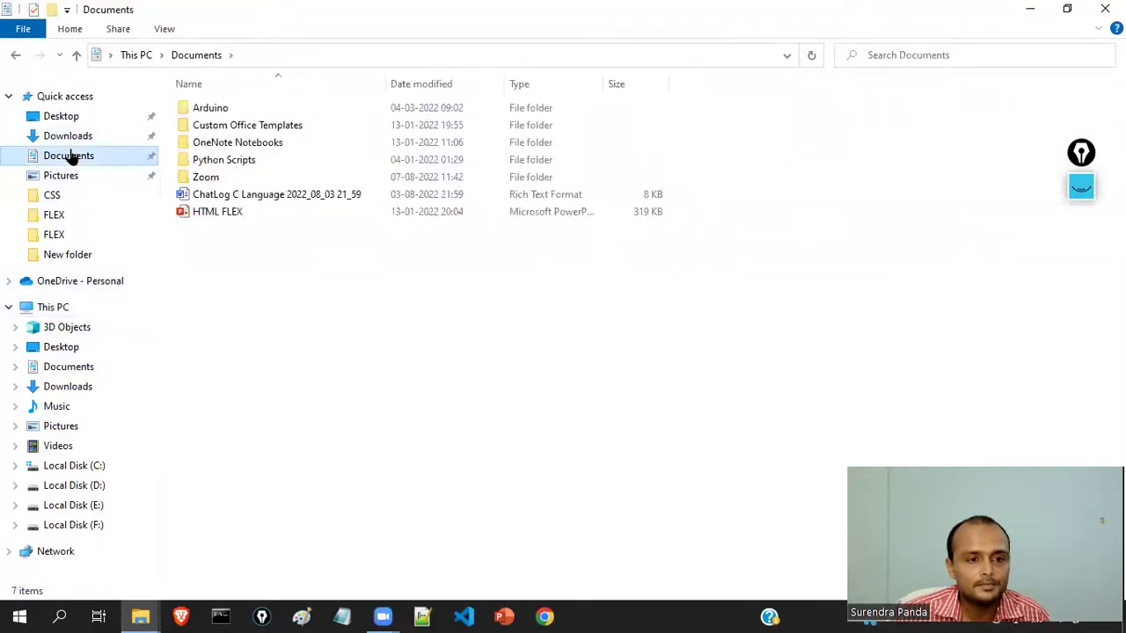
left_click(76, 117)
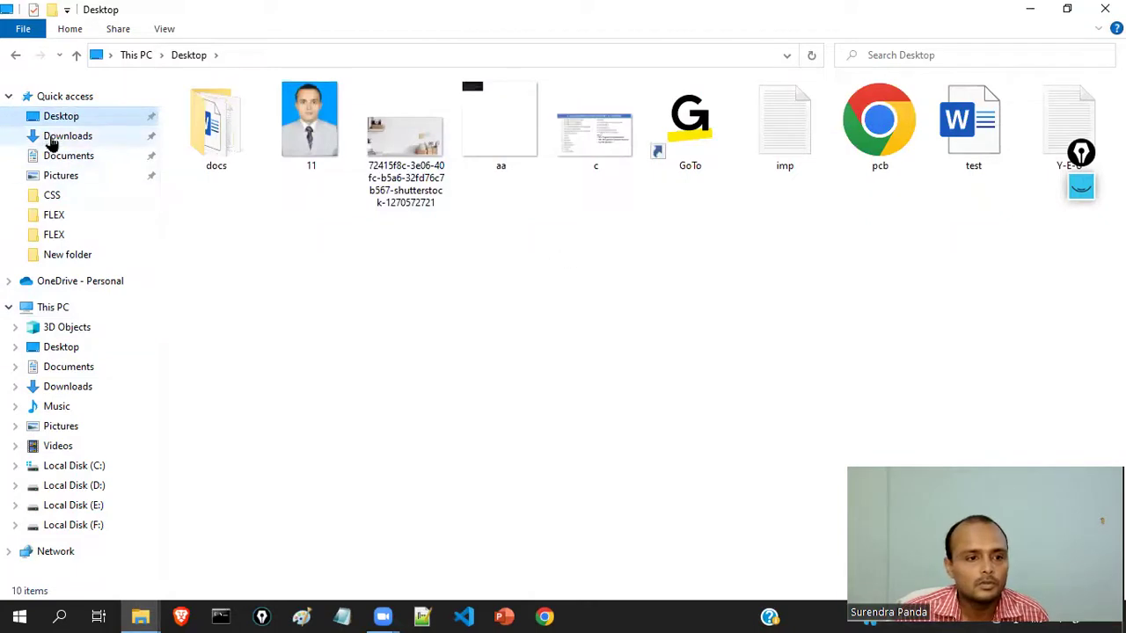
left_click(53, 141)
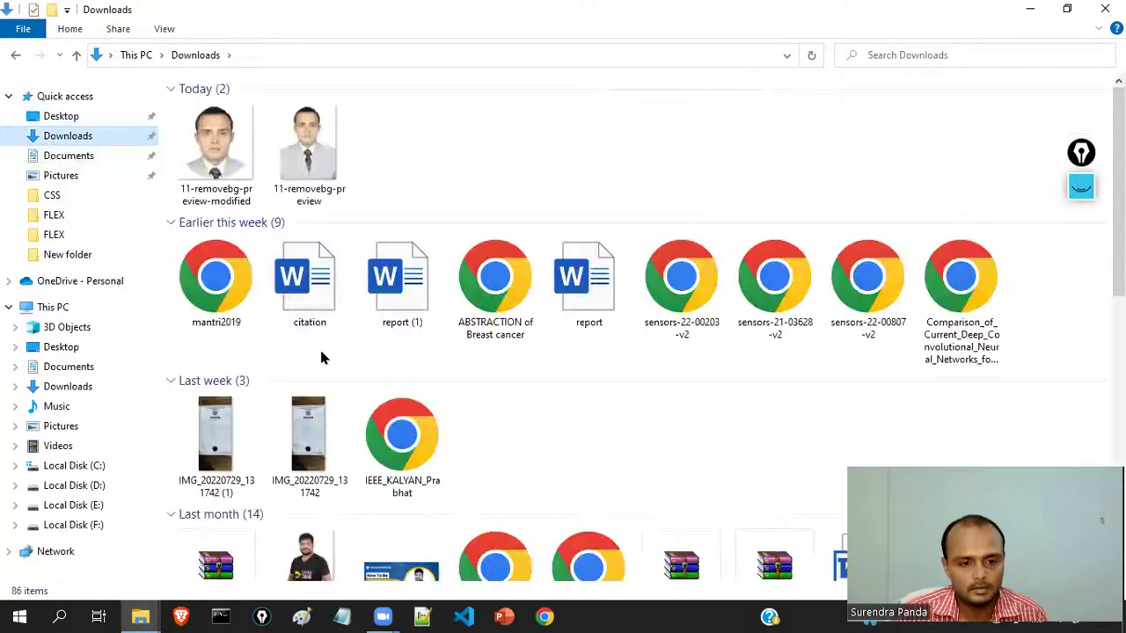
scroll(343, 387, "down", 7)
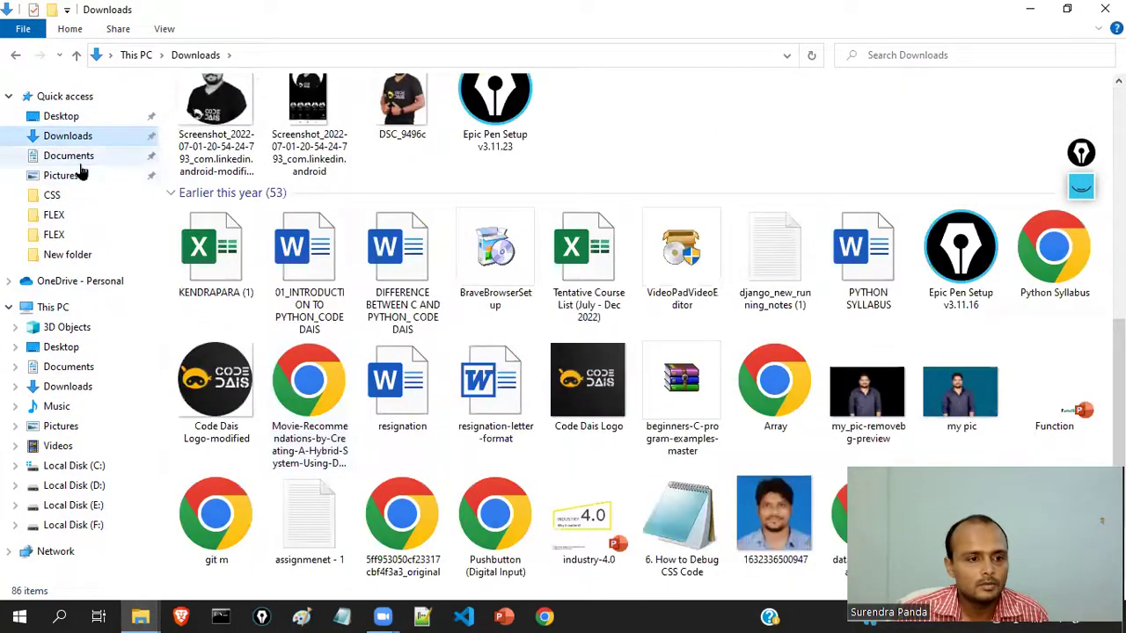
left_click(78, 163)
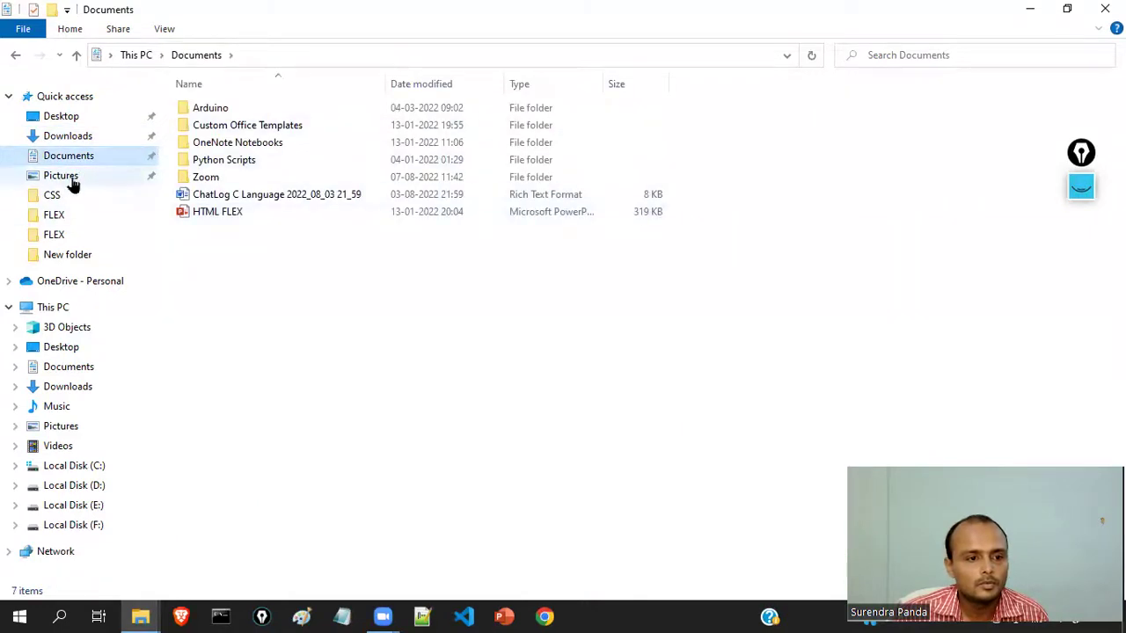
left_click(70, 178)
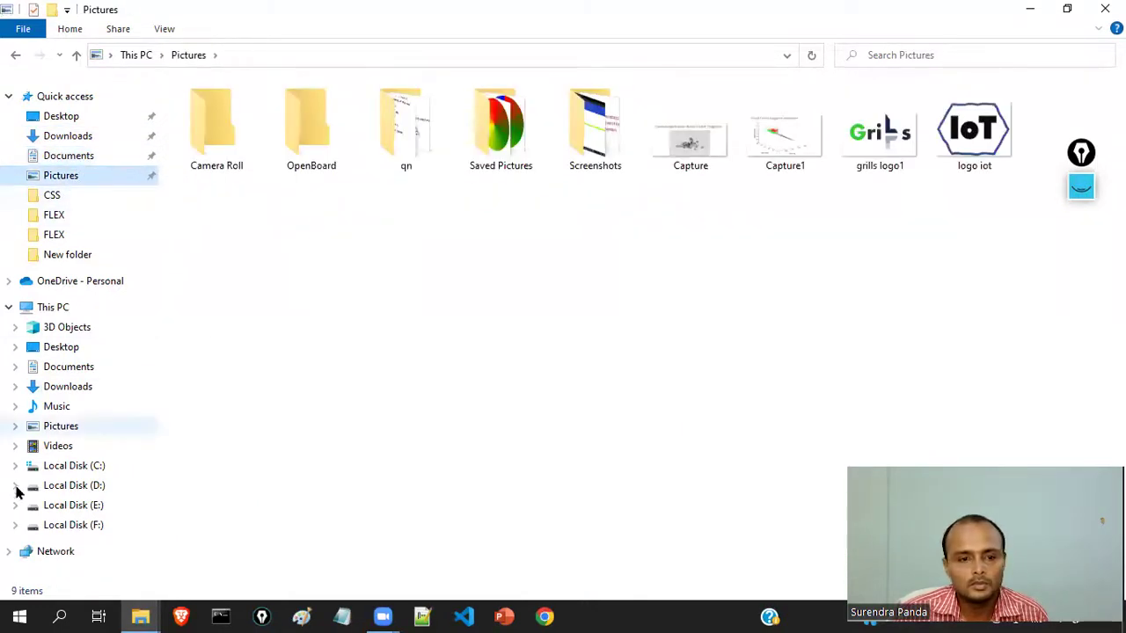
left_click(67, 328)
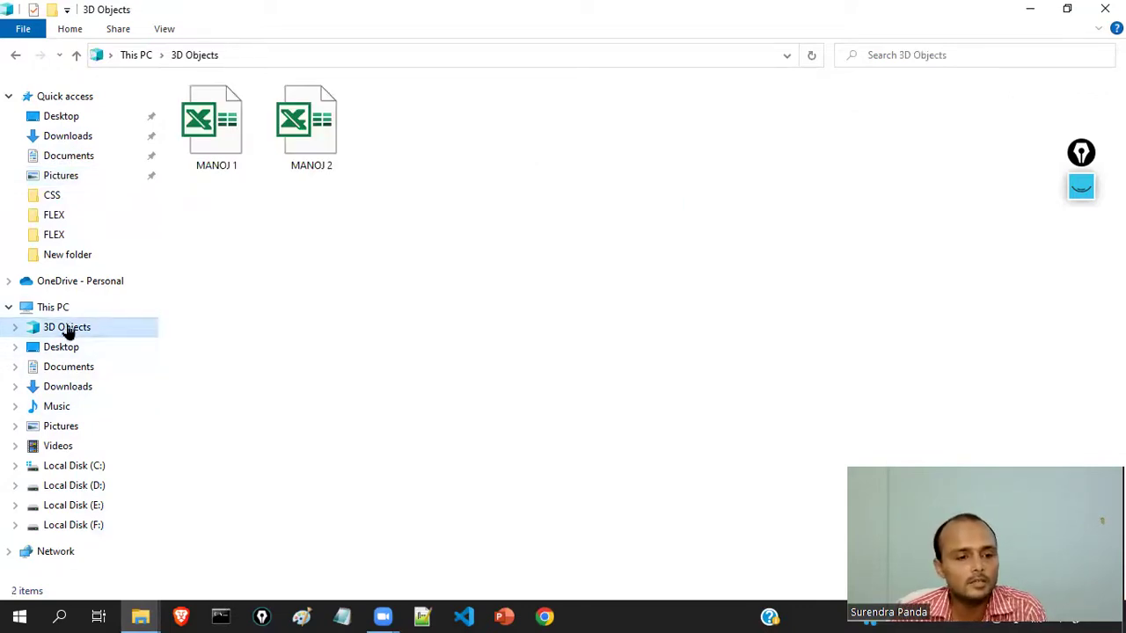
left_click(211, 143)
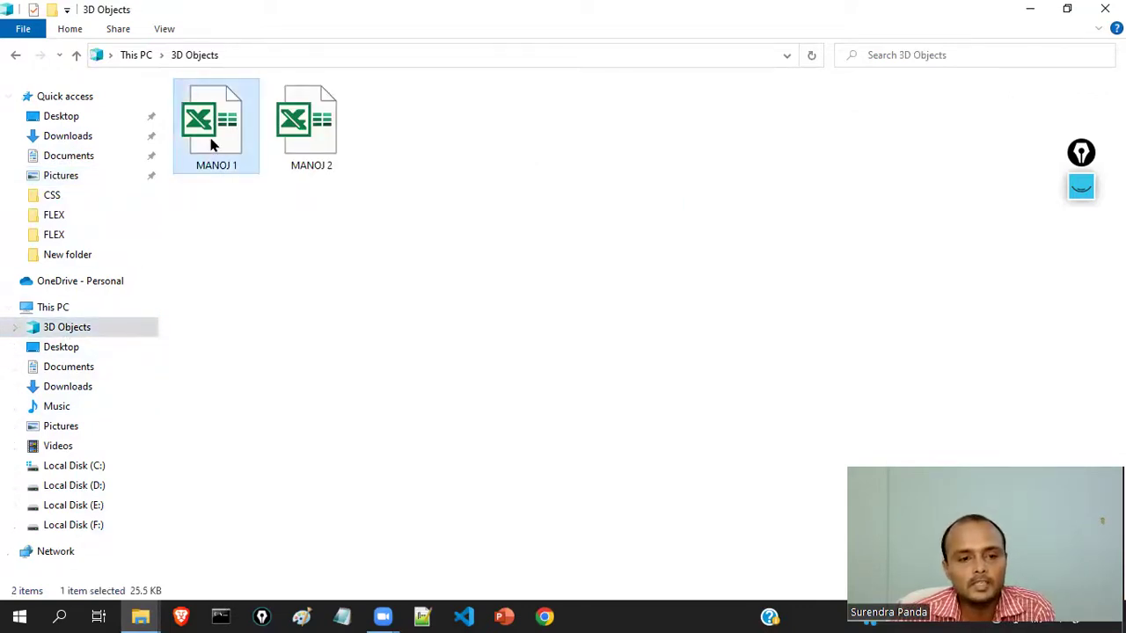
- Open MANOJ 1 in Excel to check the table, then close it
left_click(333, 160)
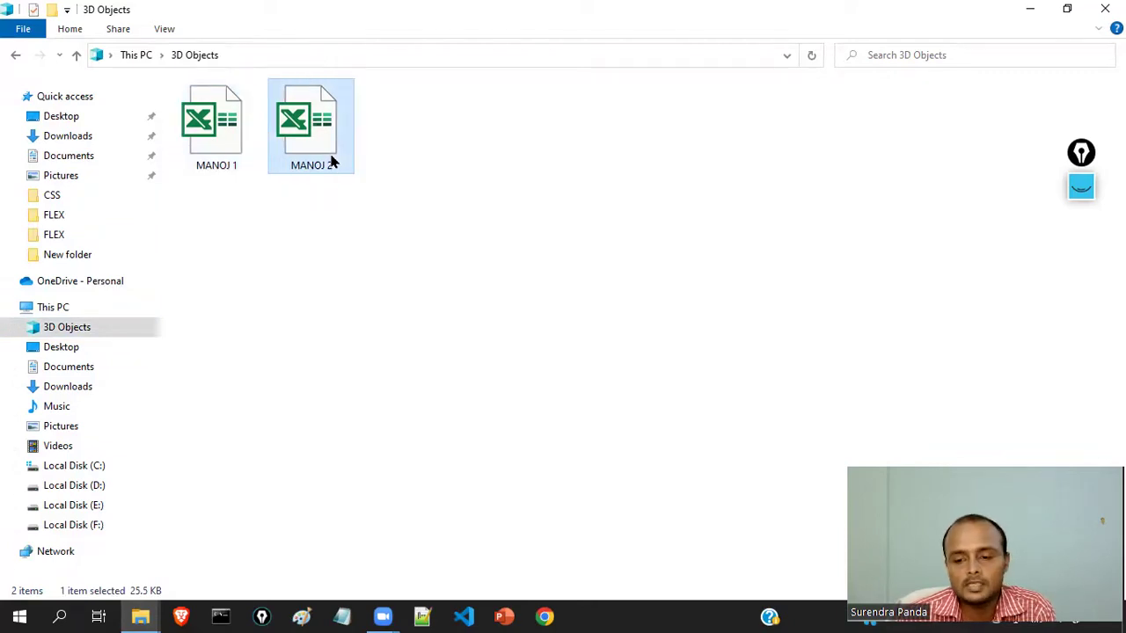
left_click(223, 164)
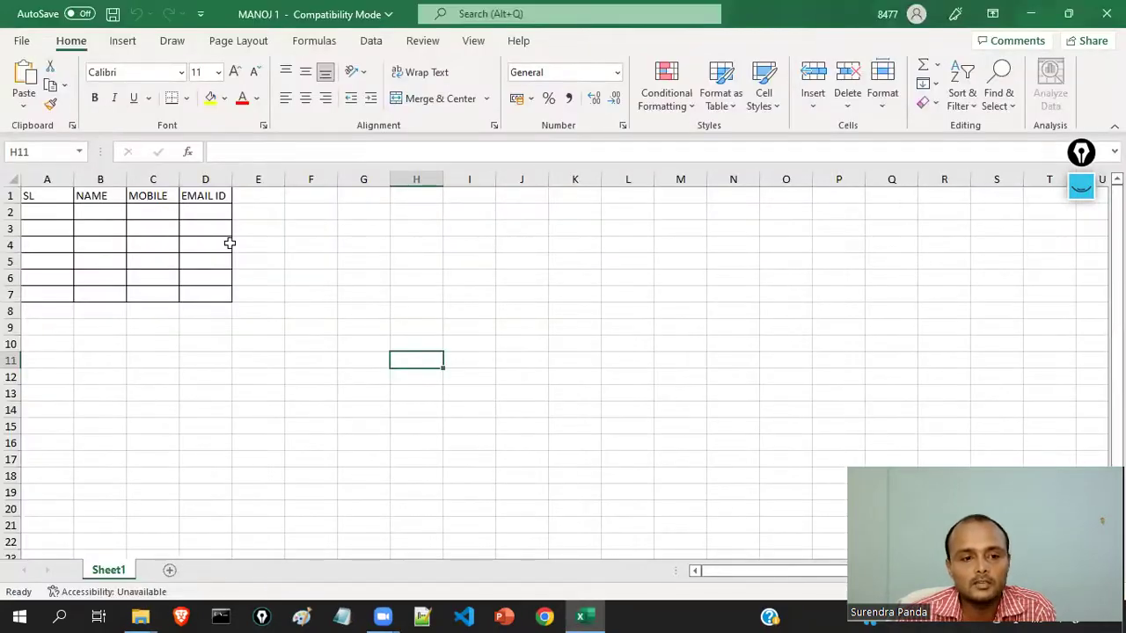
left_click(186, 241)
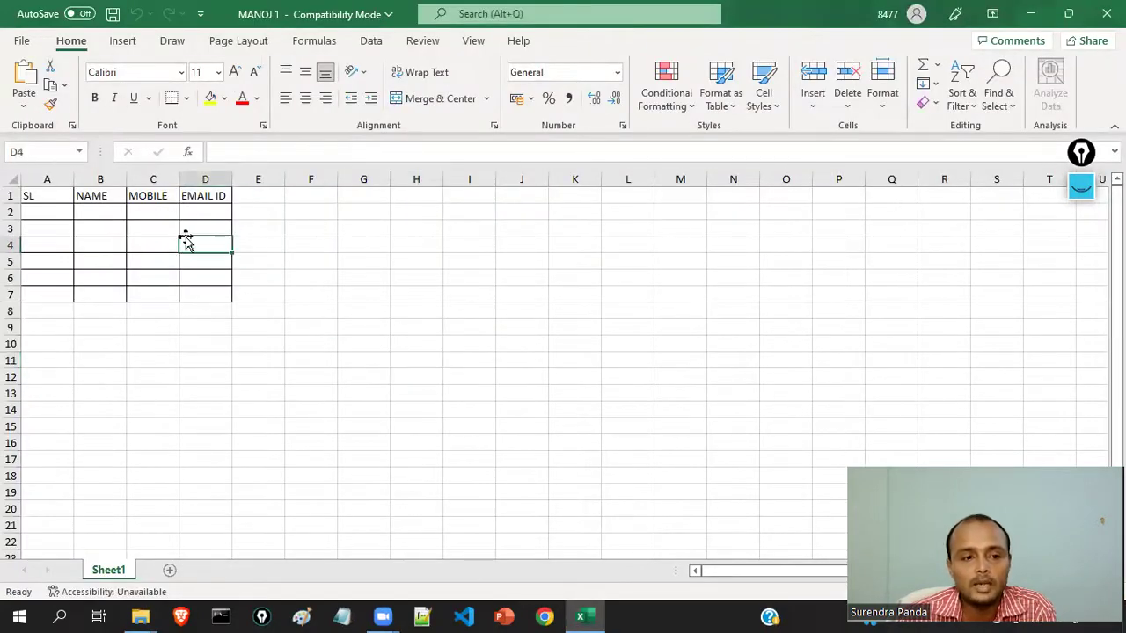
left_click(1101, 10)
- Open MANOJ 2 in Excel, check the table, and bring up its File start page
left_click(299, 159)
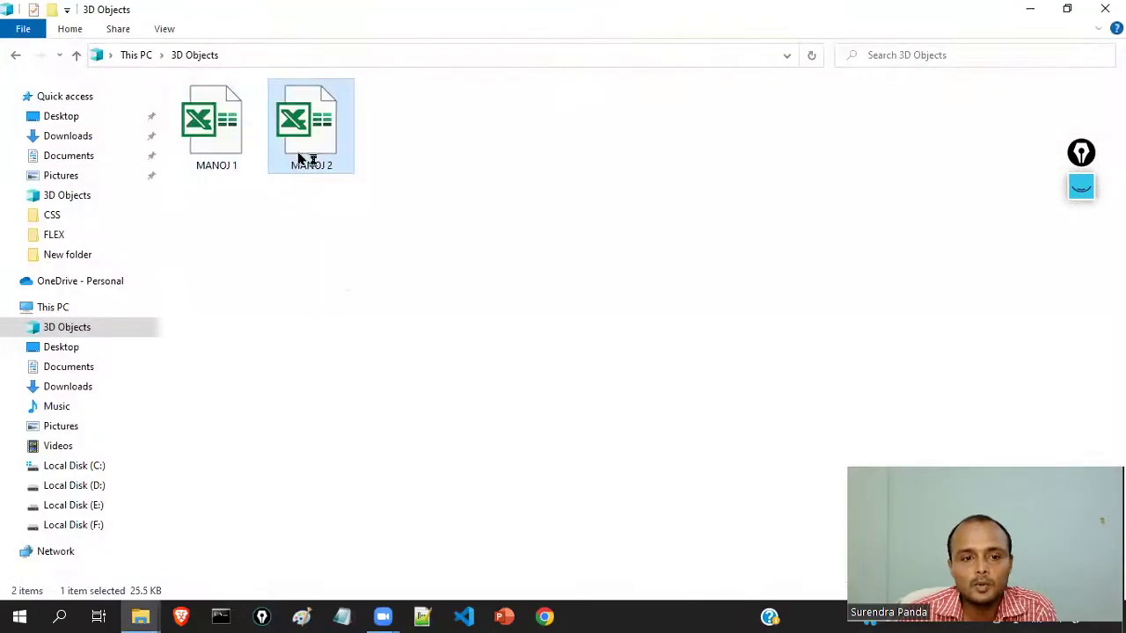
double_click(299, 159)
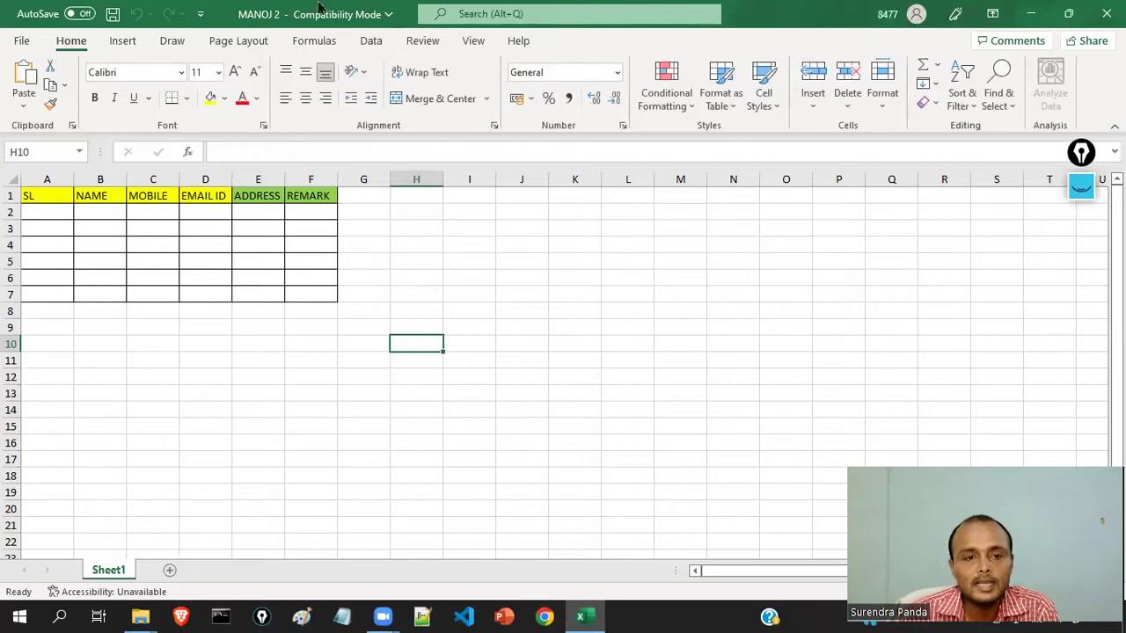
left_click(251, 255)
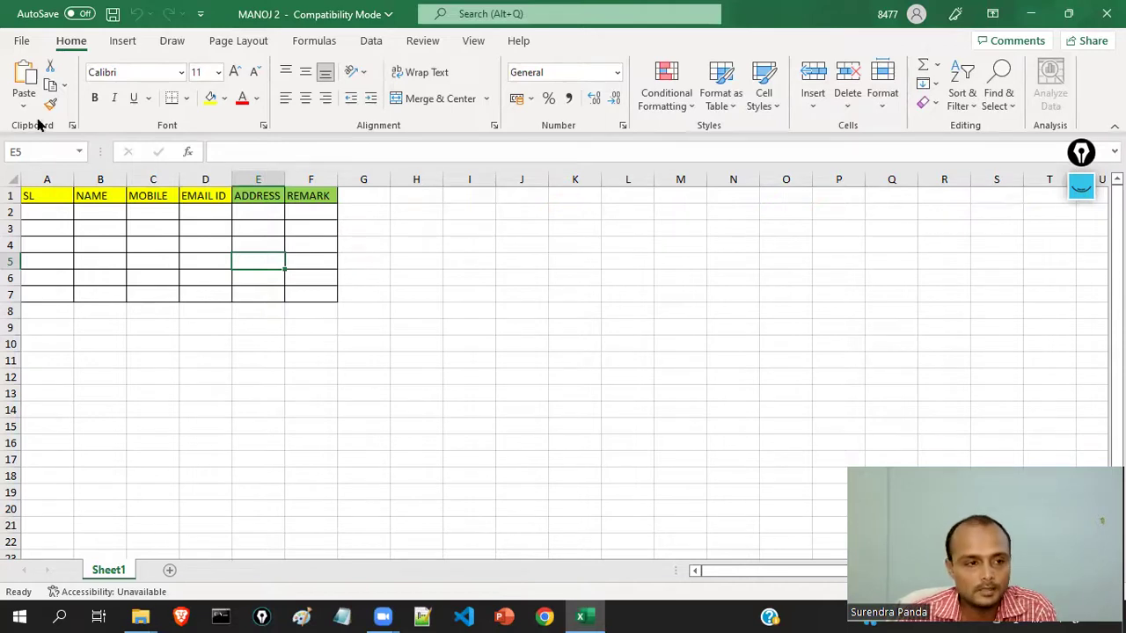
left_click(21, 41)
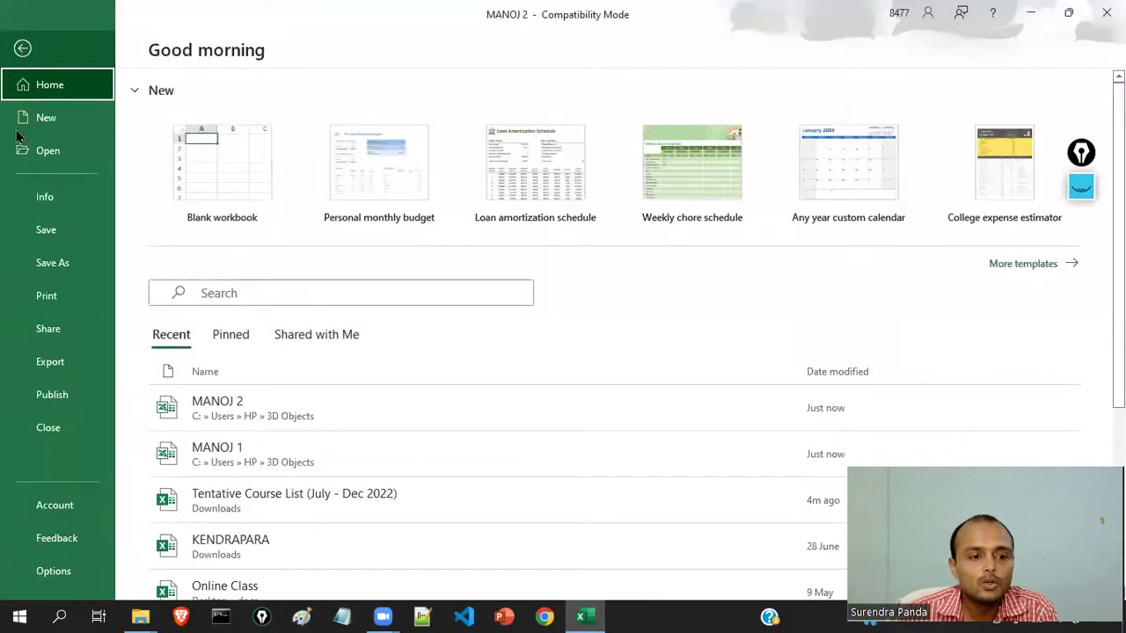
- Print one copy of MANOJ 2's active sheet to Microsoft Print to PDF, with the page preview showing
left_click(38, 302)
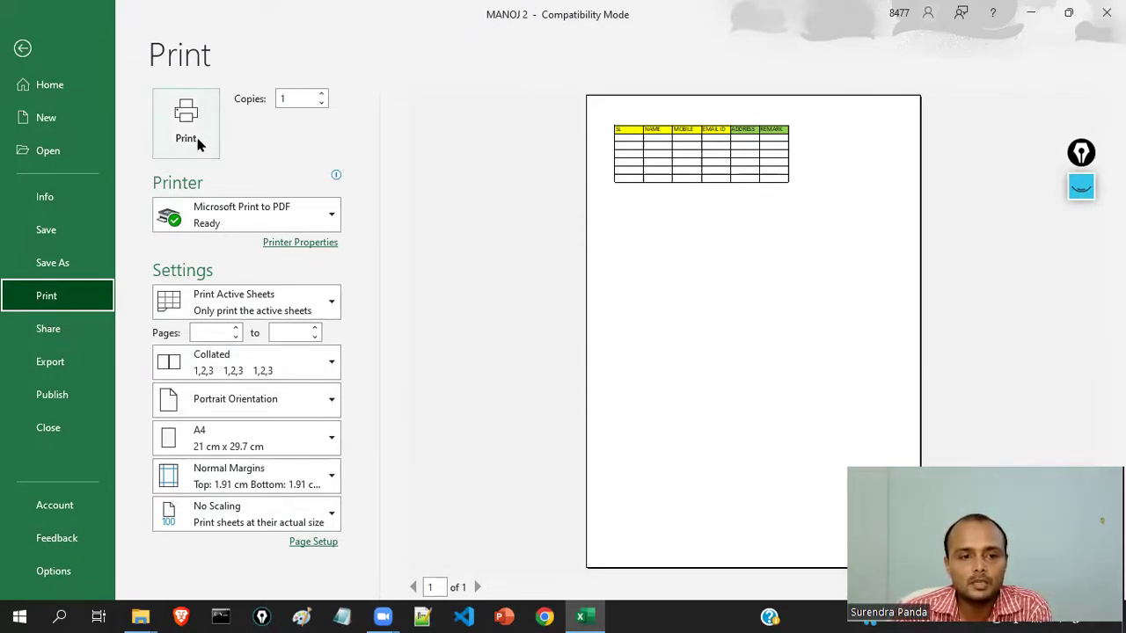
left_click(322, 94)
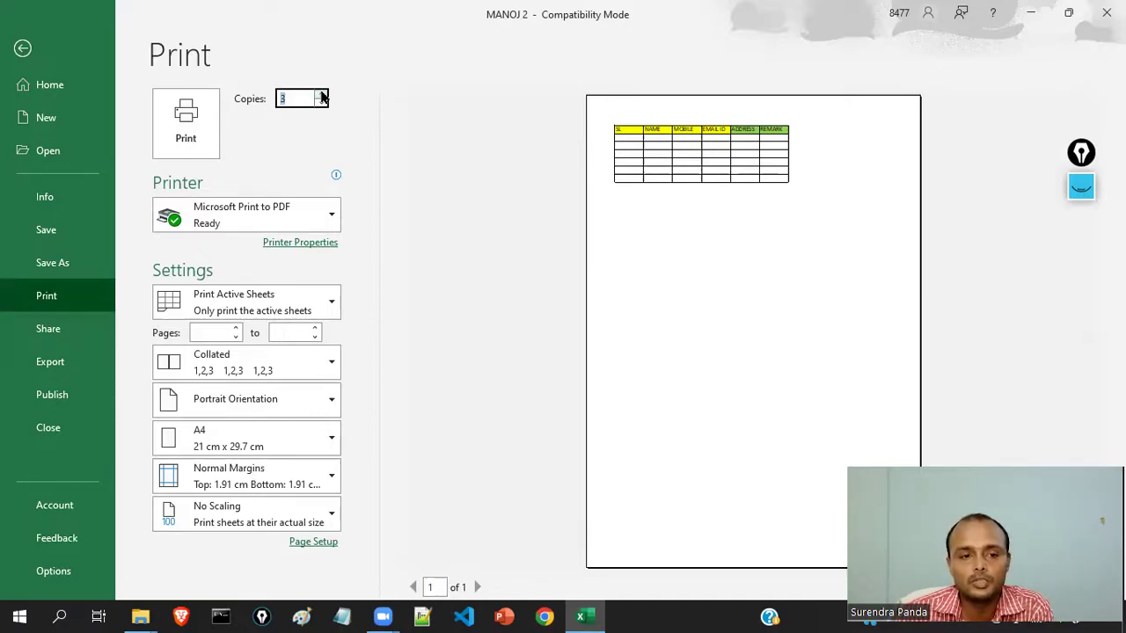
left_click(322, 103)
left_click(322, 102)
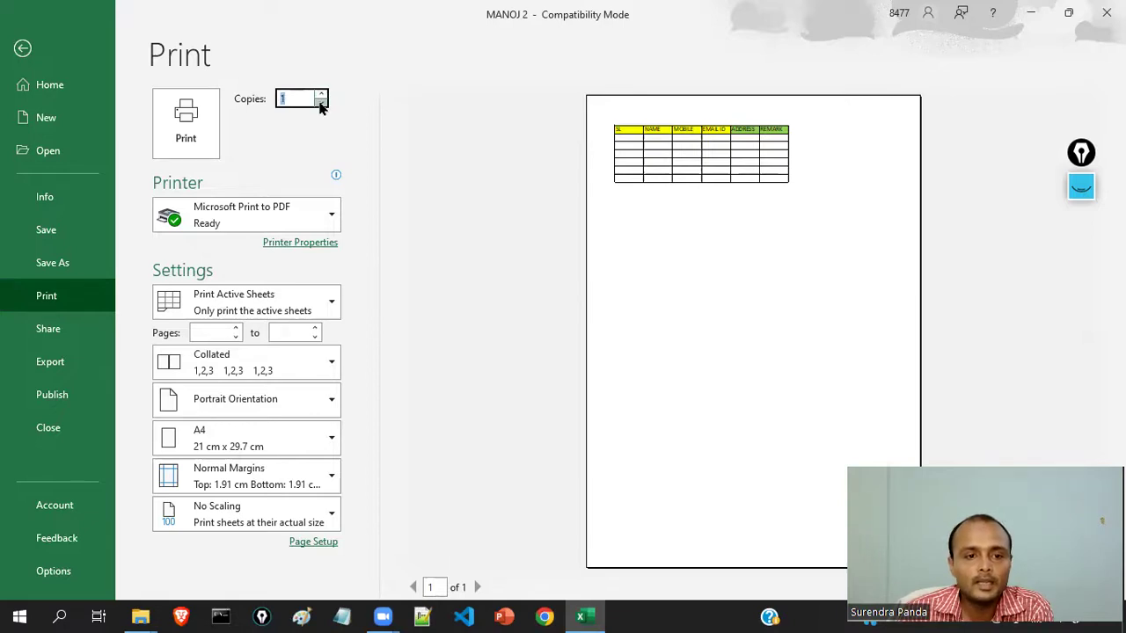
left_click(321, 103)
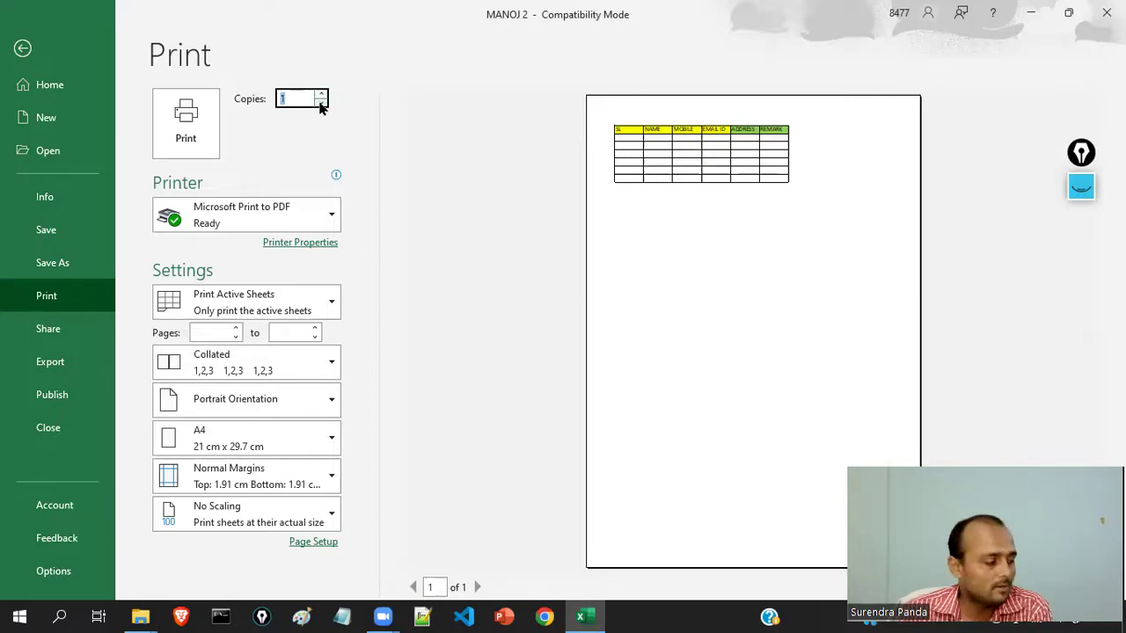
left_click(331, 217)
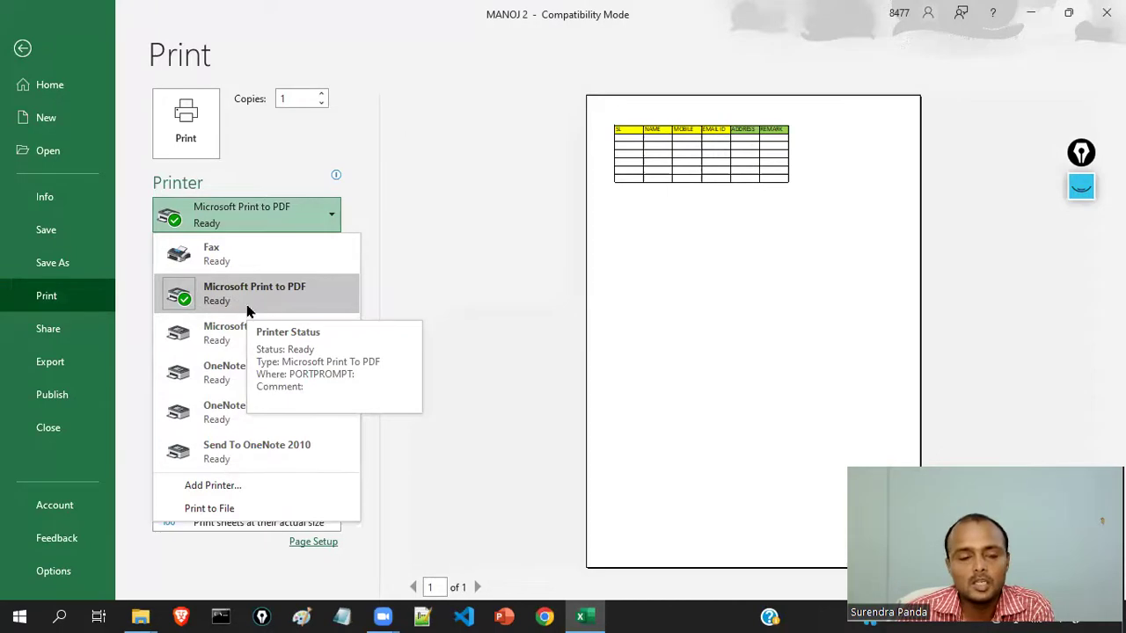
left_click(324, 141)
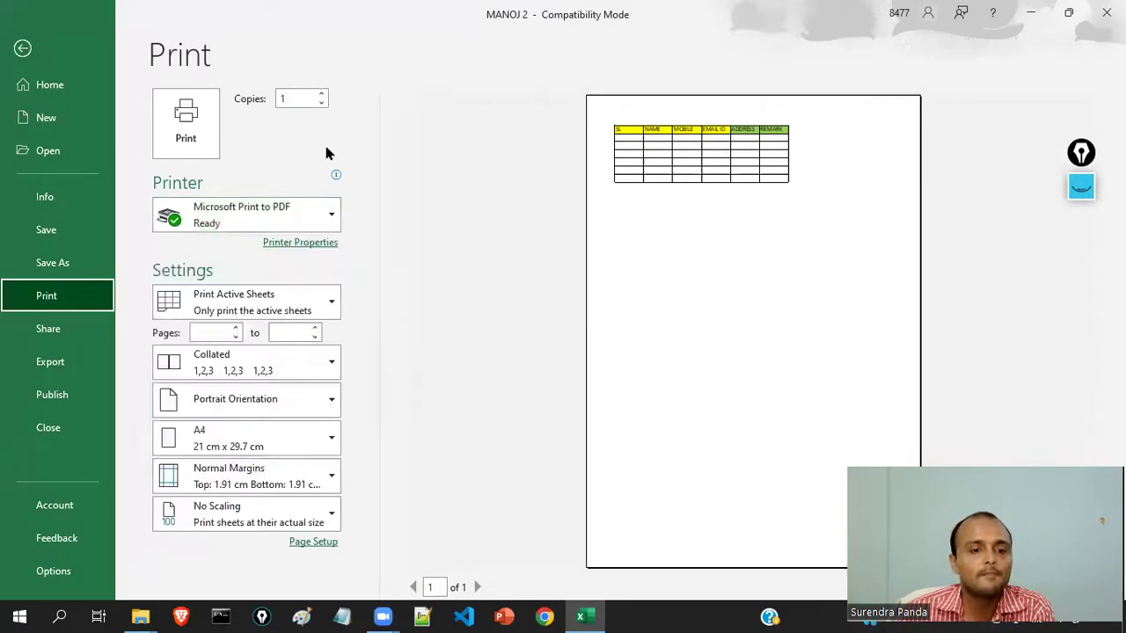
left_click(271, 303)
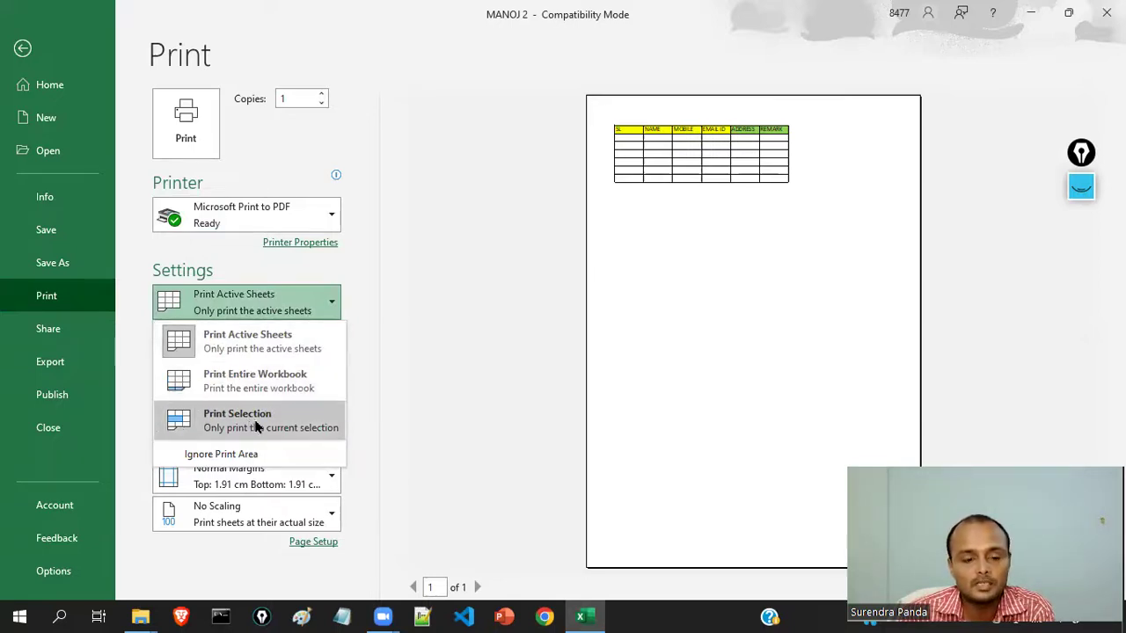
left_click(278, 259)
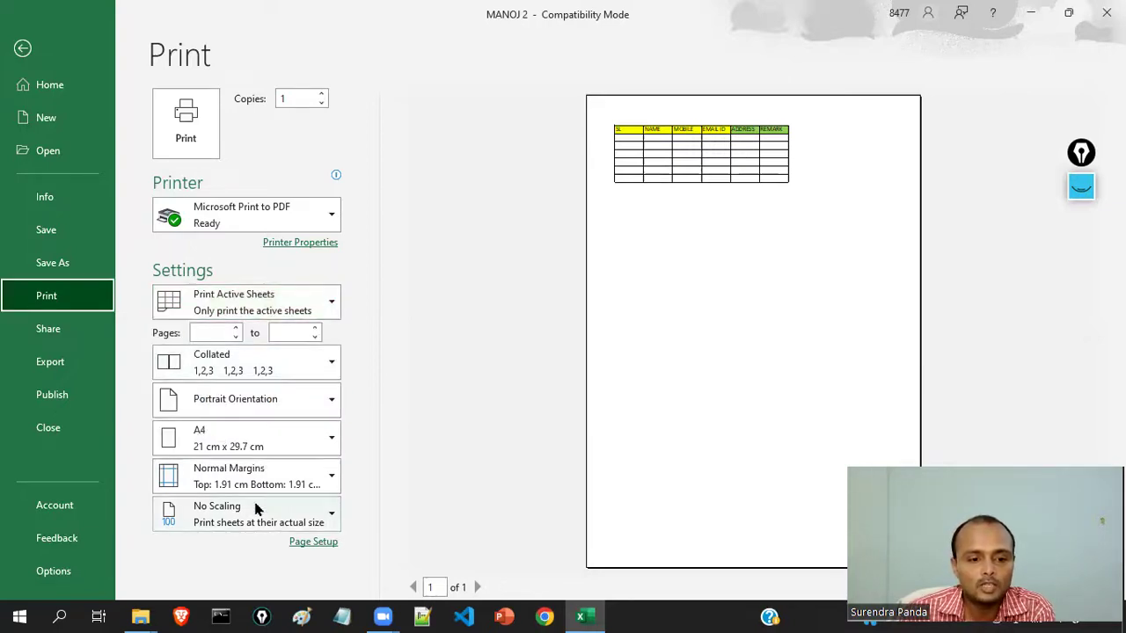
left_click(319, 441)
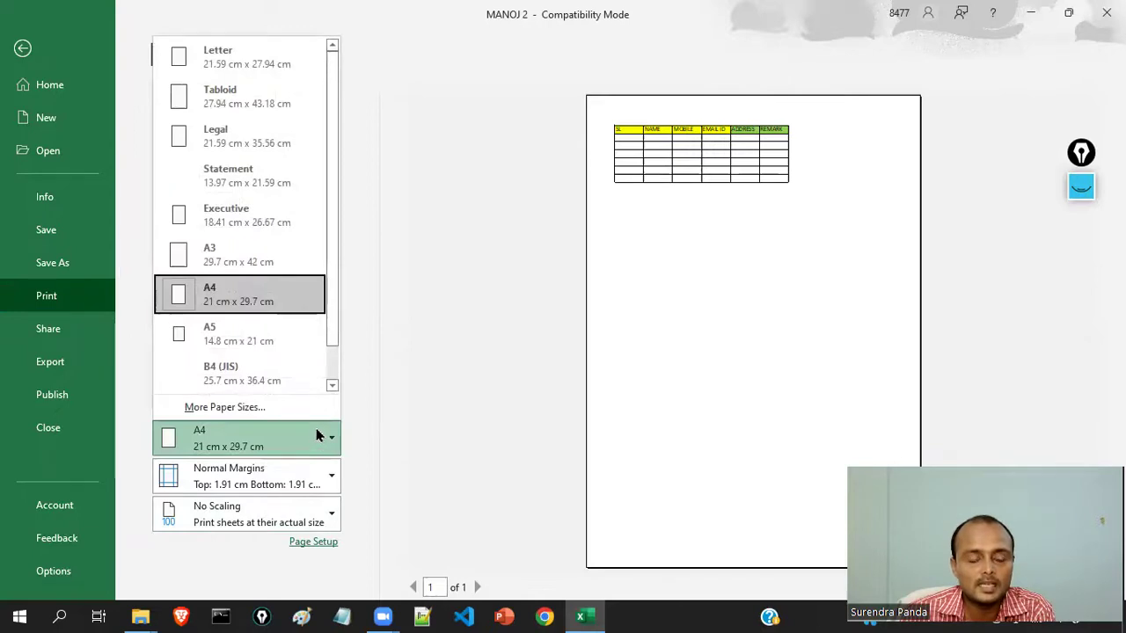
left_click(329, 383)
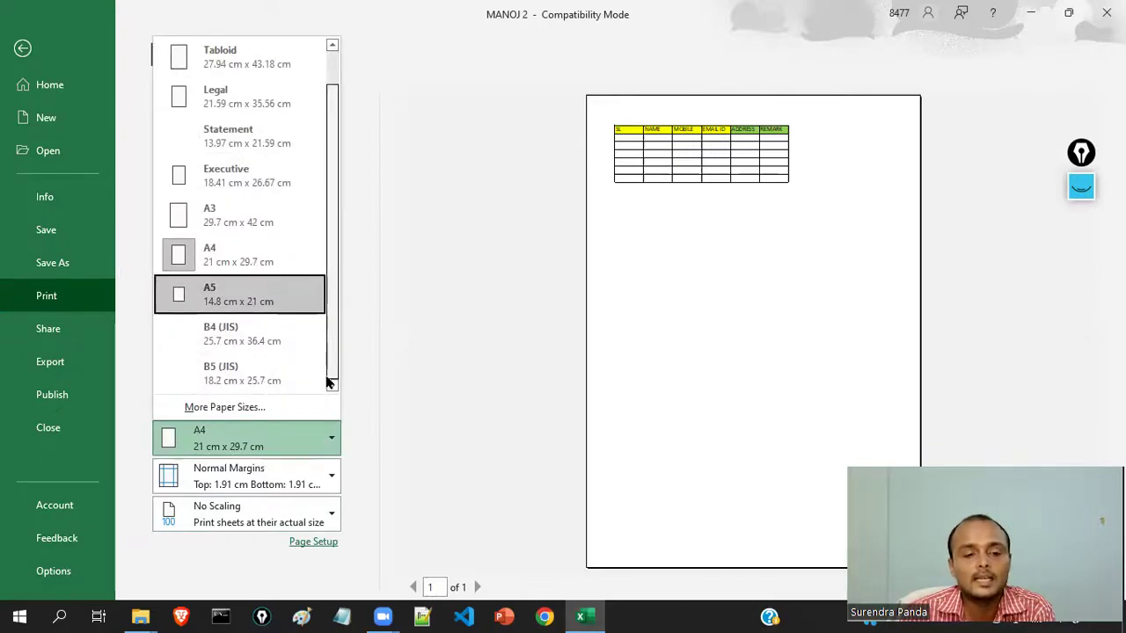
scroll(326, 339, "up", 1)
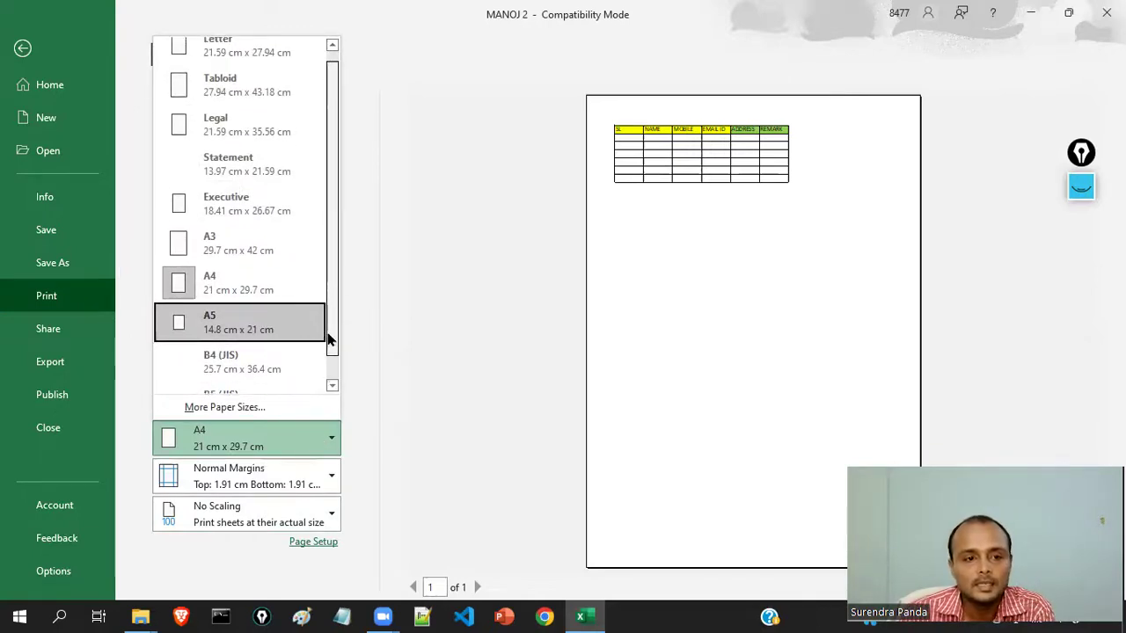
left_click(333, 251)
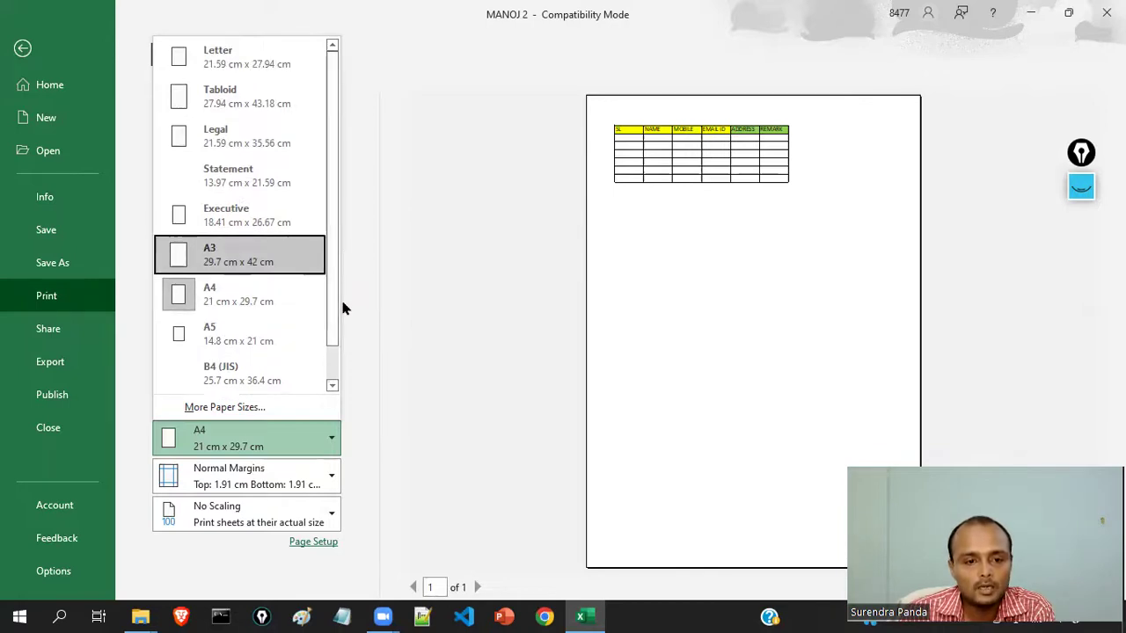
left_click(352, 307)
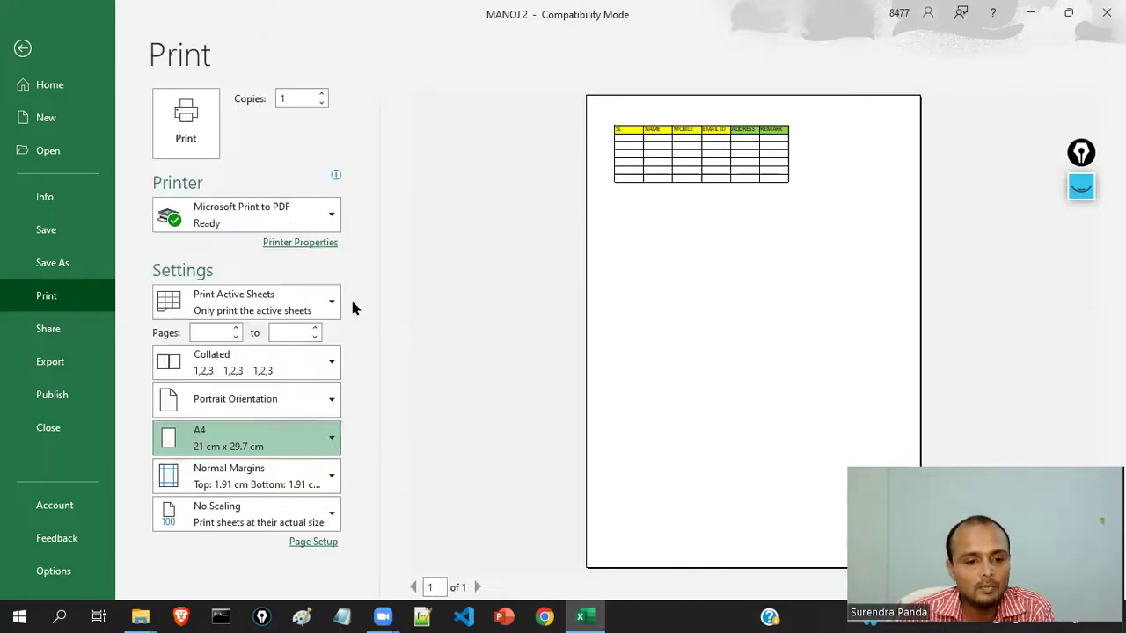
left_click(327, 477)
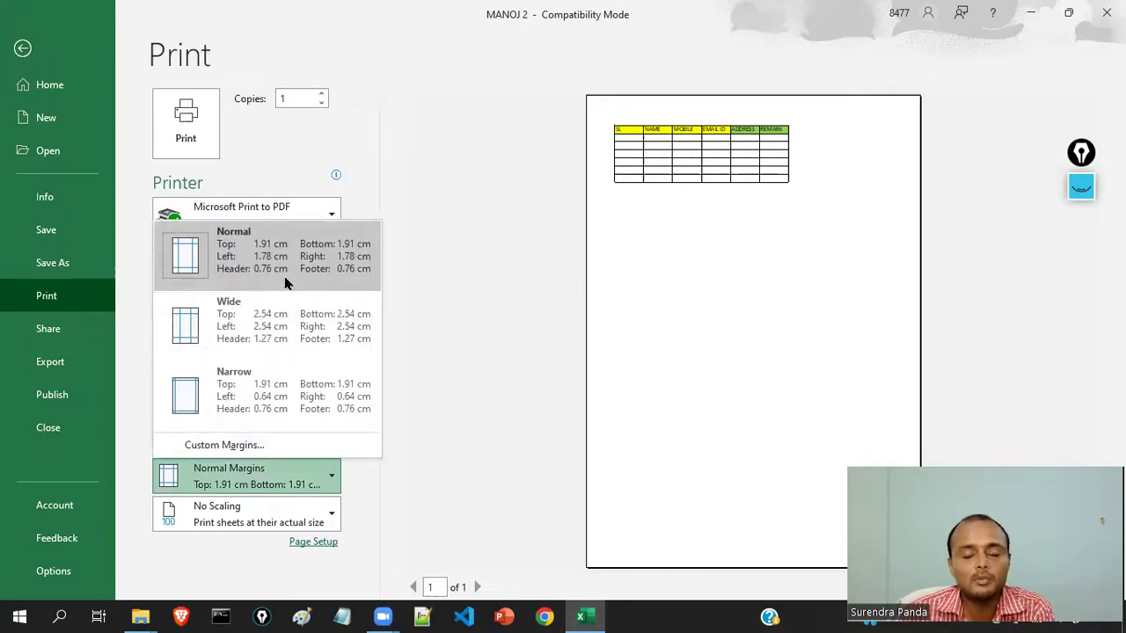
left_click(416, 326)
left_click(319, 515)
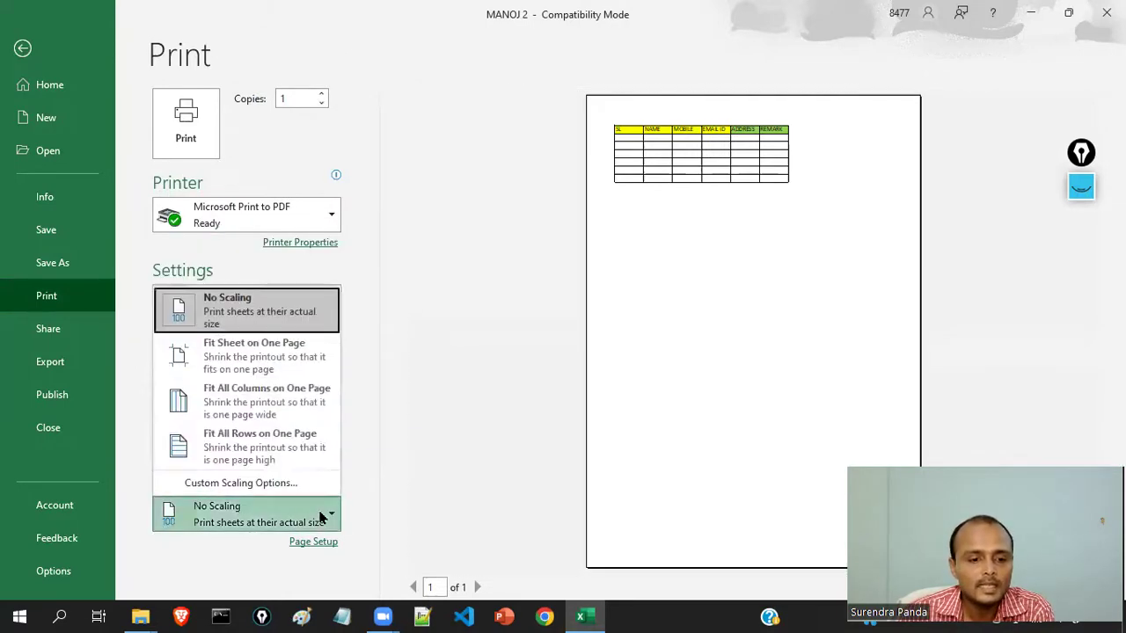
left_click(365, 435)
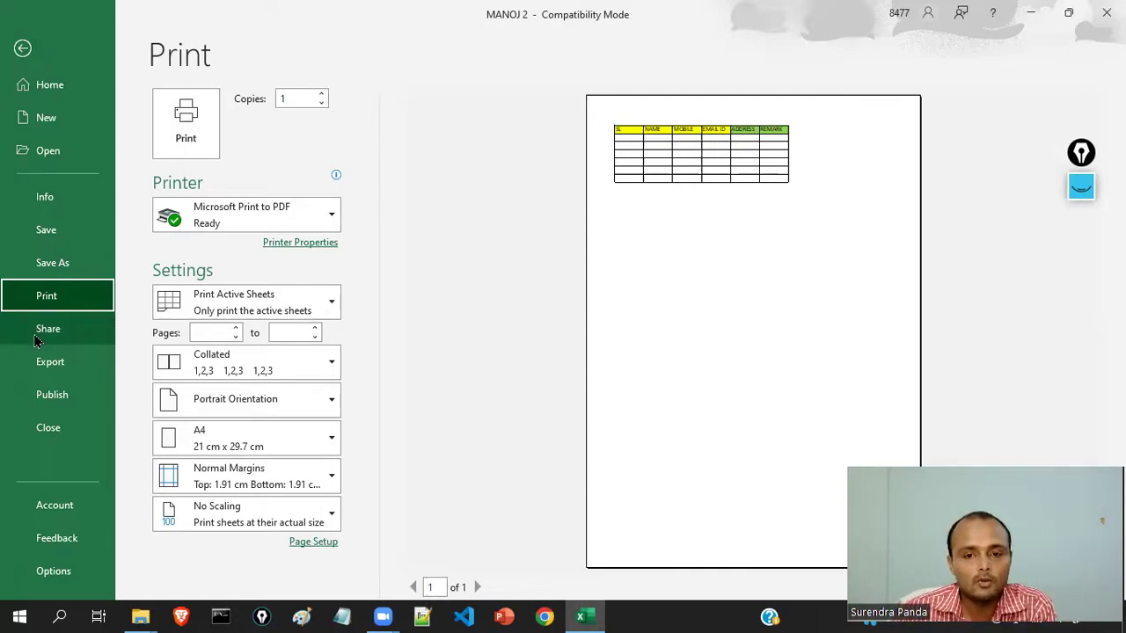
- Dismiss the Share options and go to File > Export to create a PDF/XPS document
left_click(40, 329)
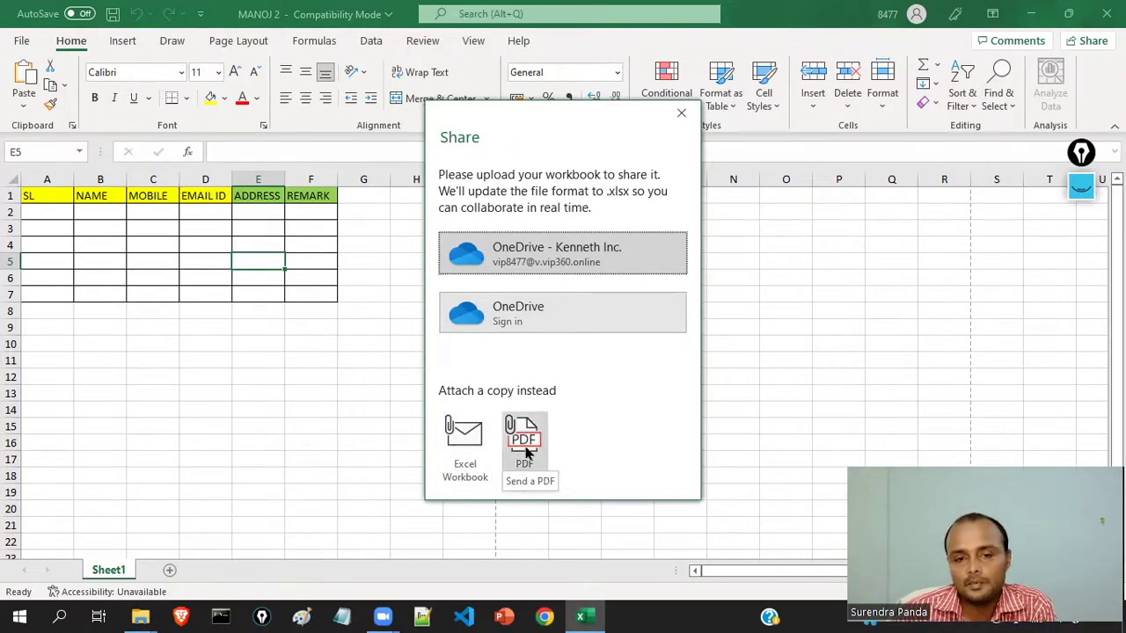
left_click(681, 114)
left_click(20, 40)
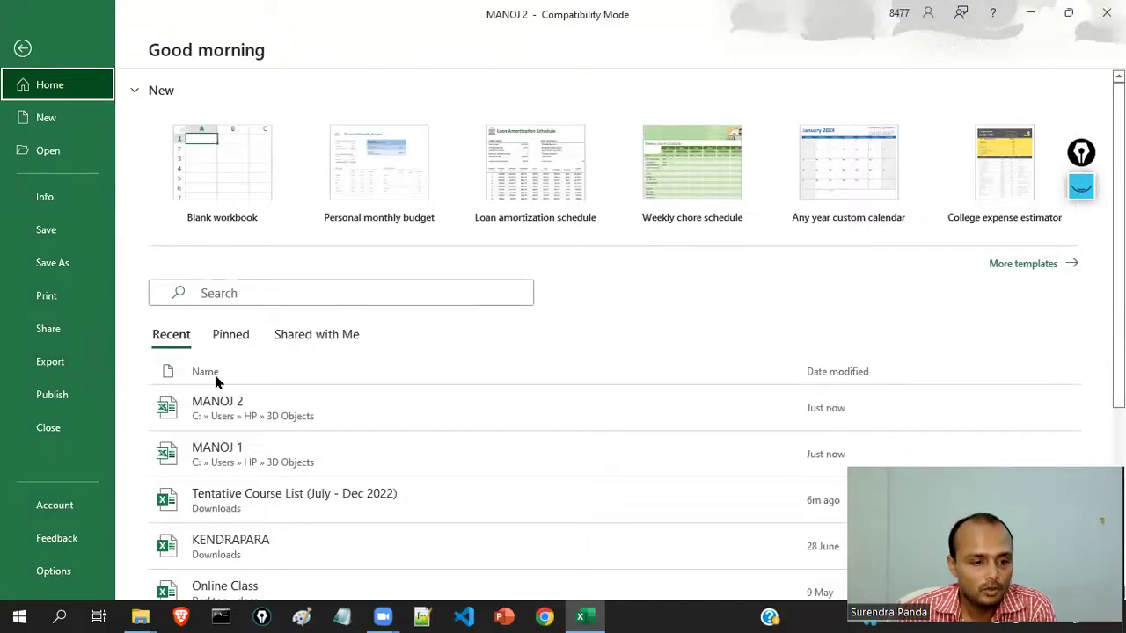
left_click(62, 369)
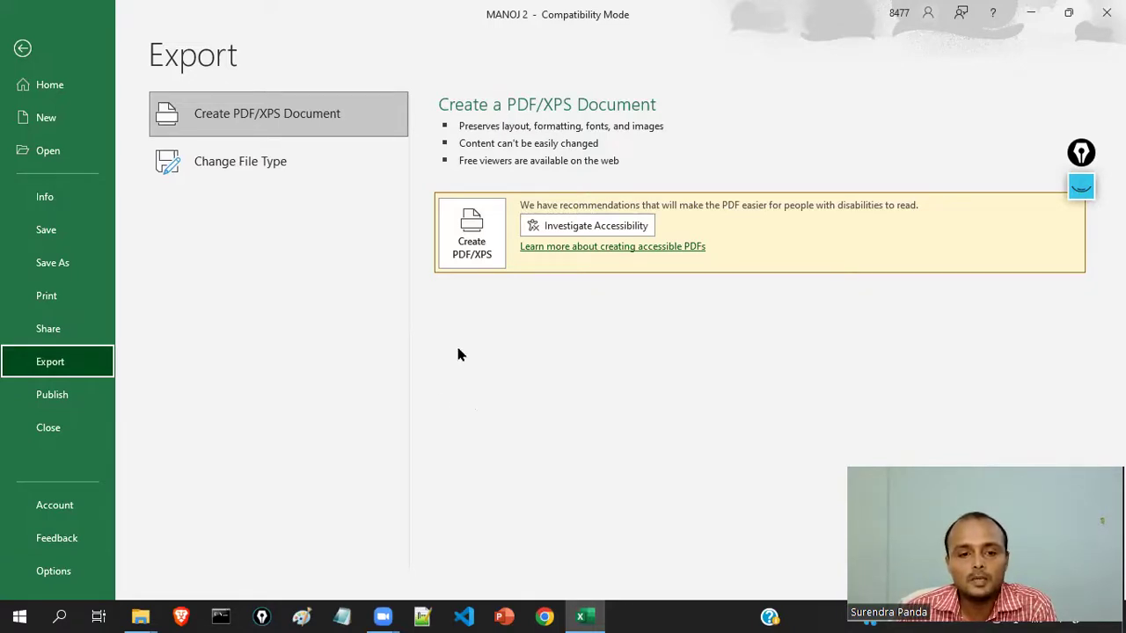
- Publish the sheet as the PDF 'MANOJ 2' into This PC > 3D Objects
left_click(482, 235)
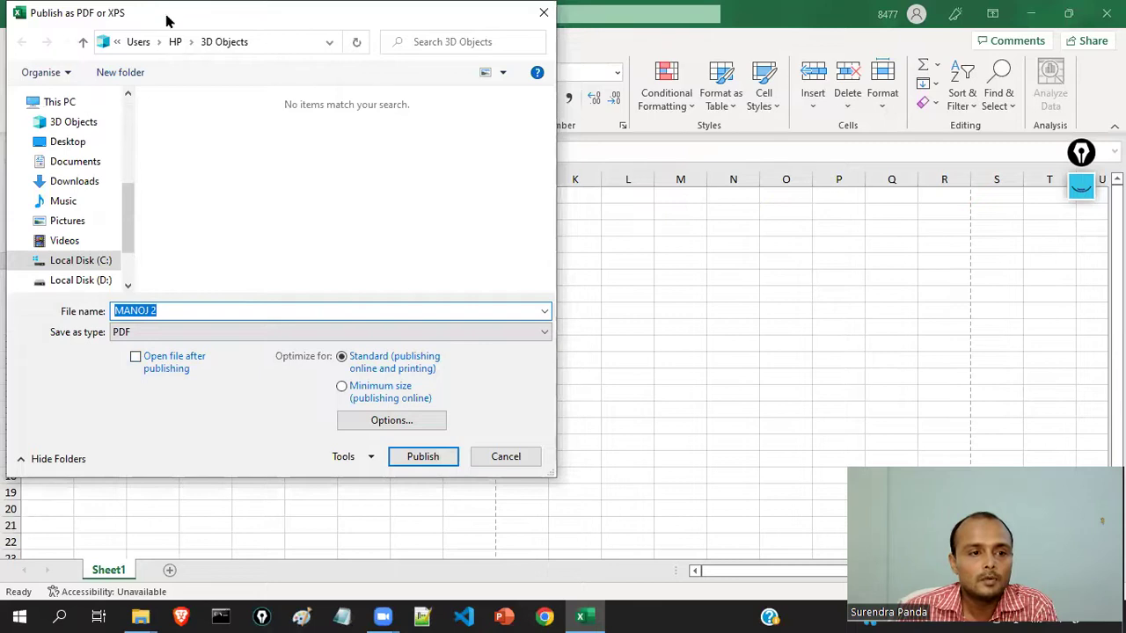
left_click_drag(173, 17, 355, 90)
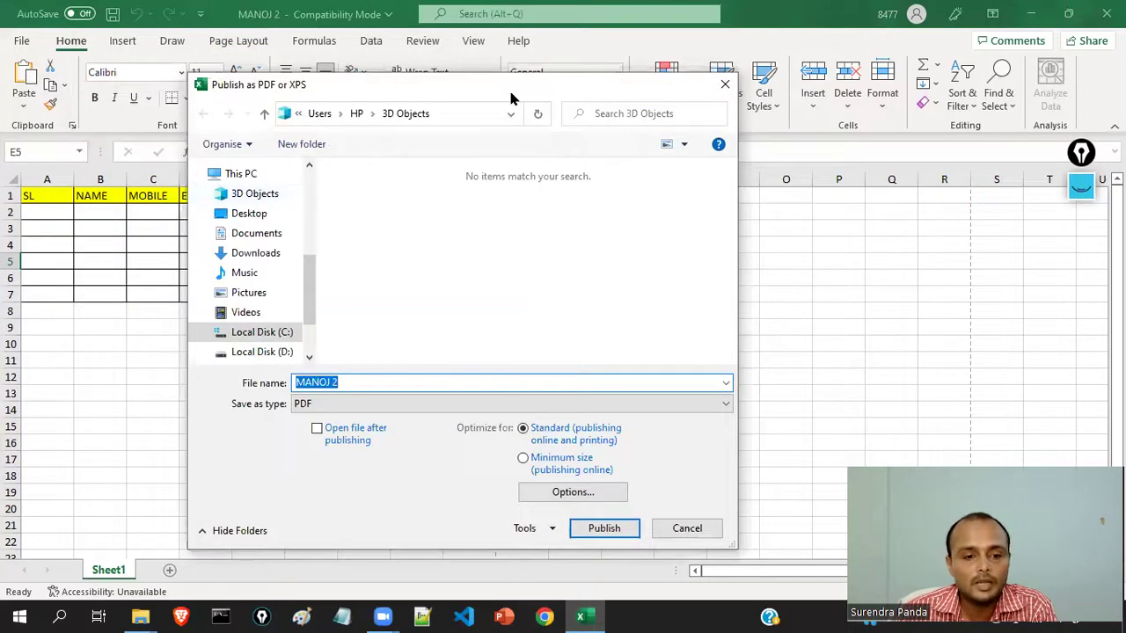
left_click_drag(516, 93, 480, 86)
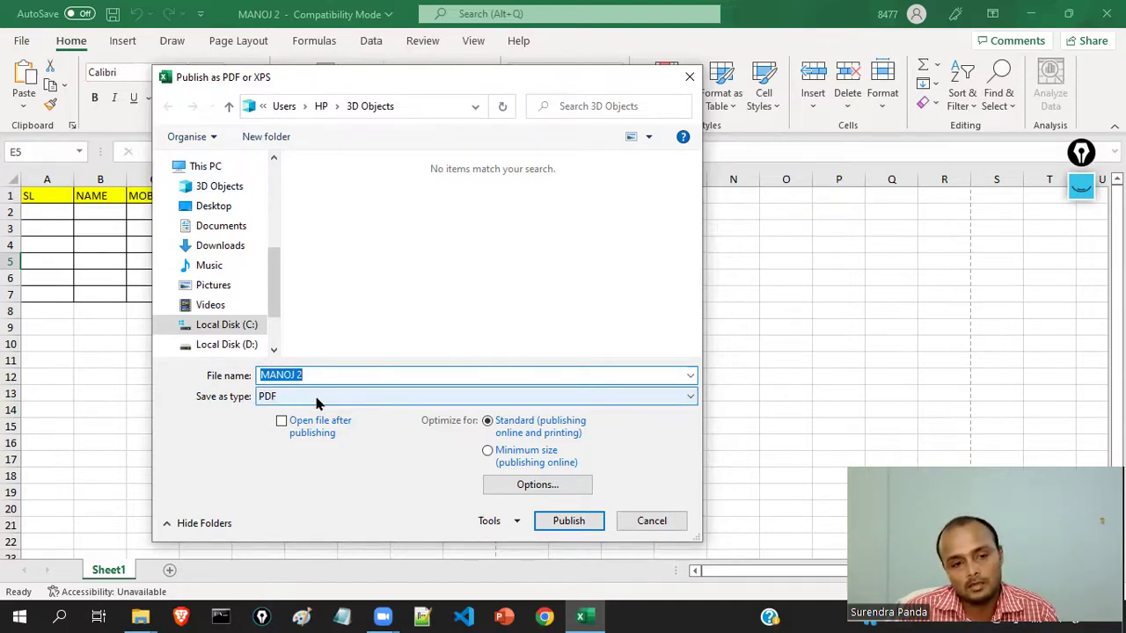
left_click(304, 376)
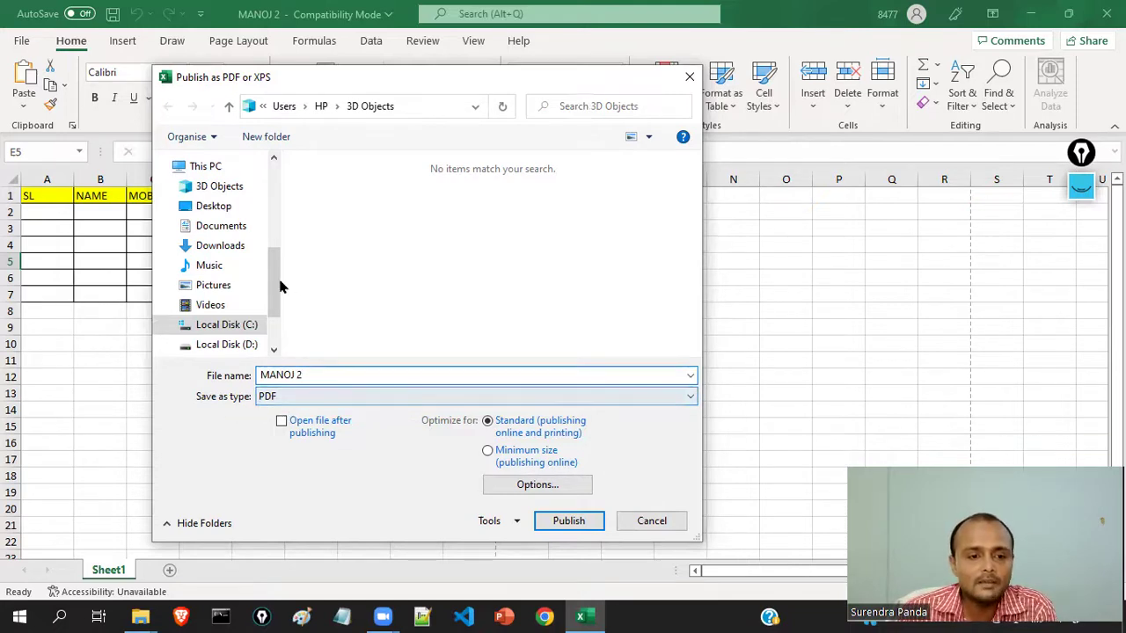
scroll(271, 281, "up", 1)
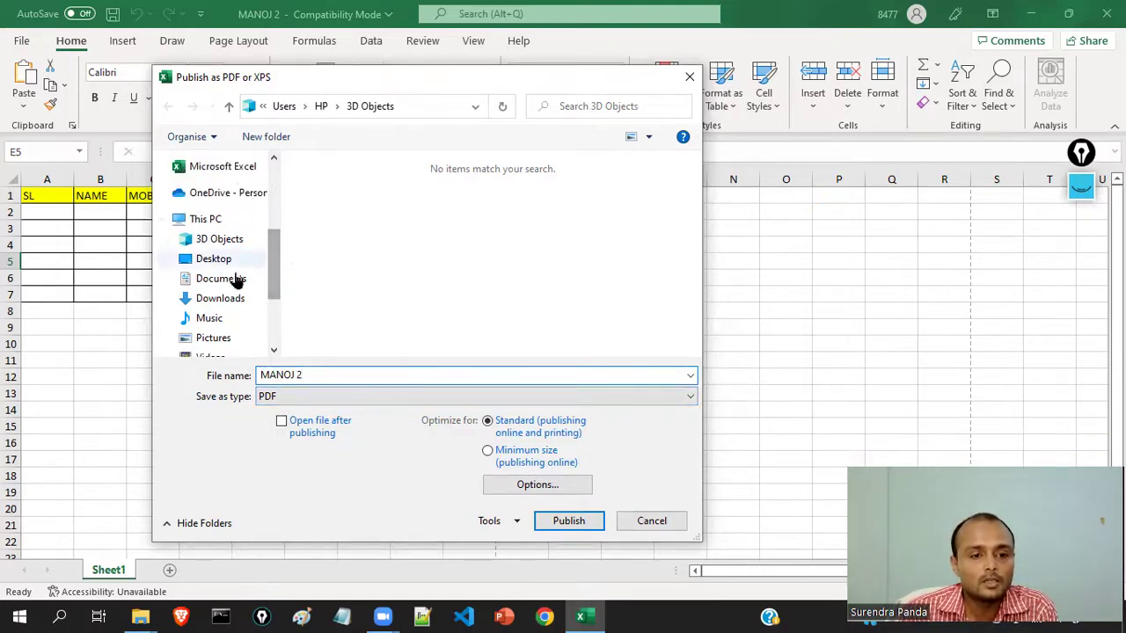
left_click(234, 244)
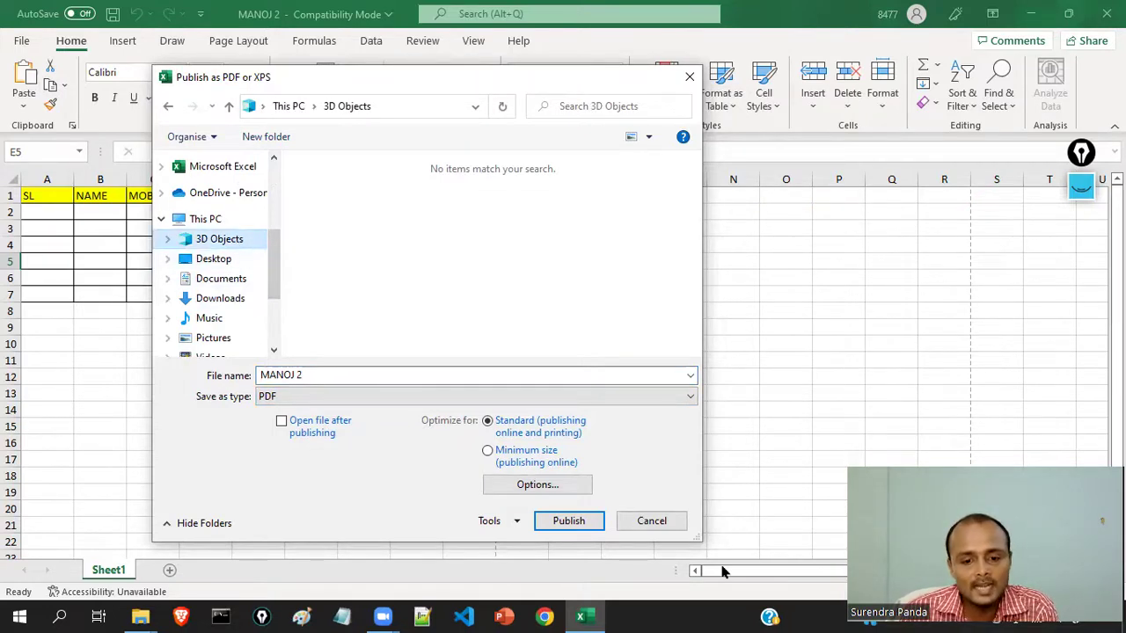
left_click(569, 522)
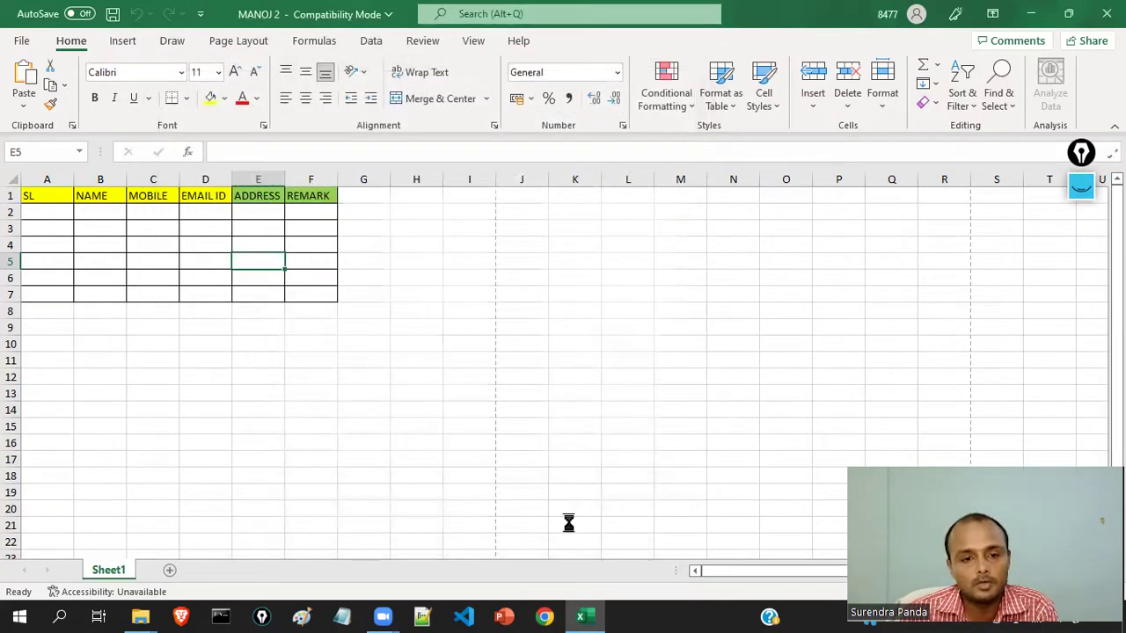
- Close Excel, view MANOJ 2.pdf in Chrome to check the yellow and green headers, then close Chrome
left_click(1107, 13)
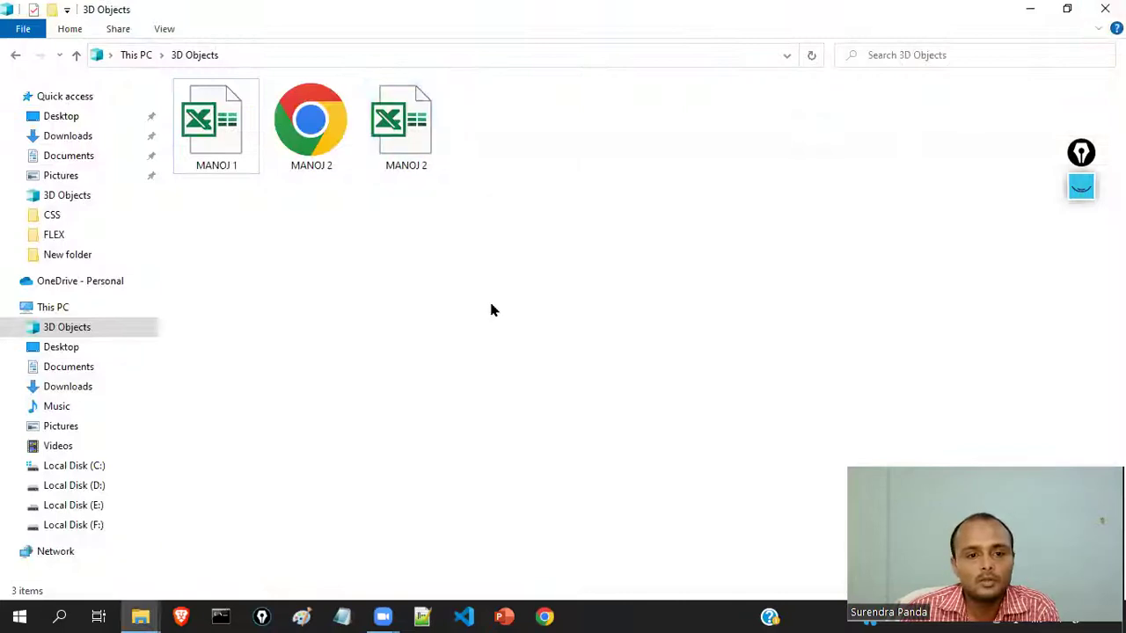
double_click(321, 138)
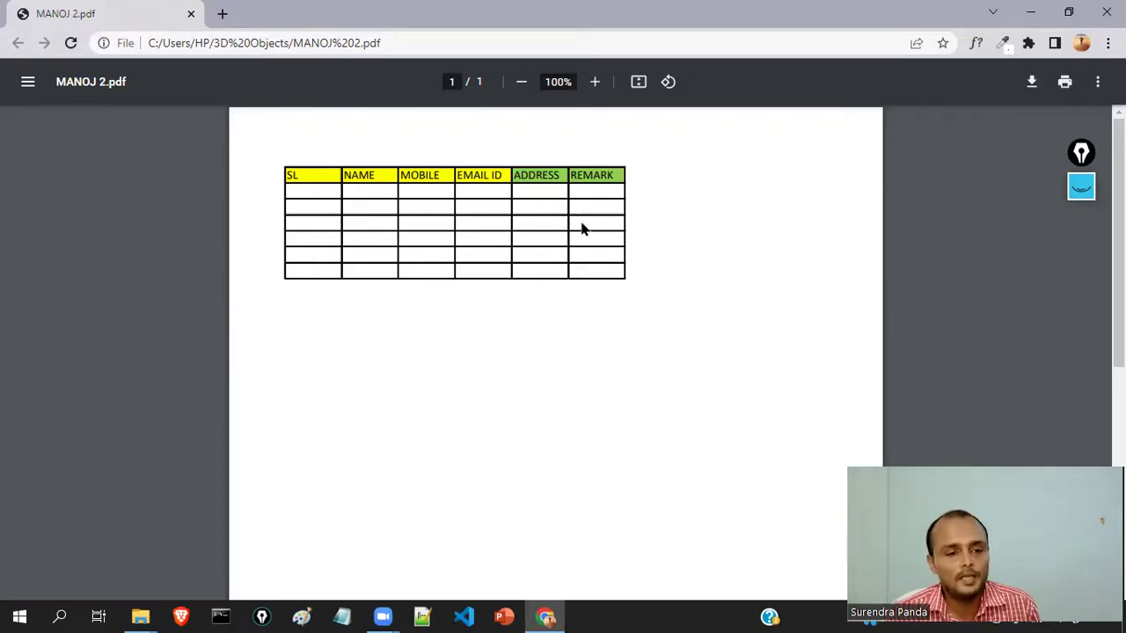
left_click(1106, 11)
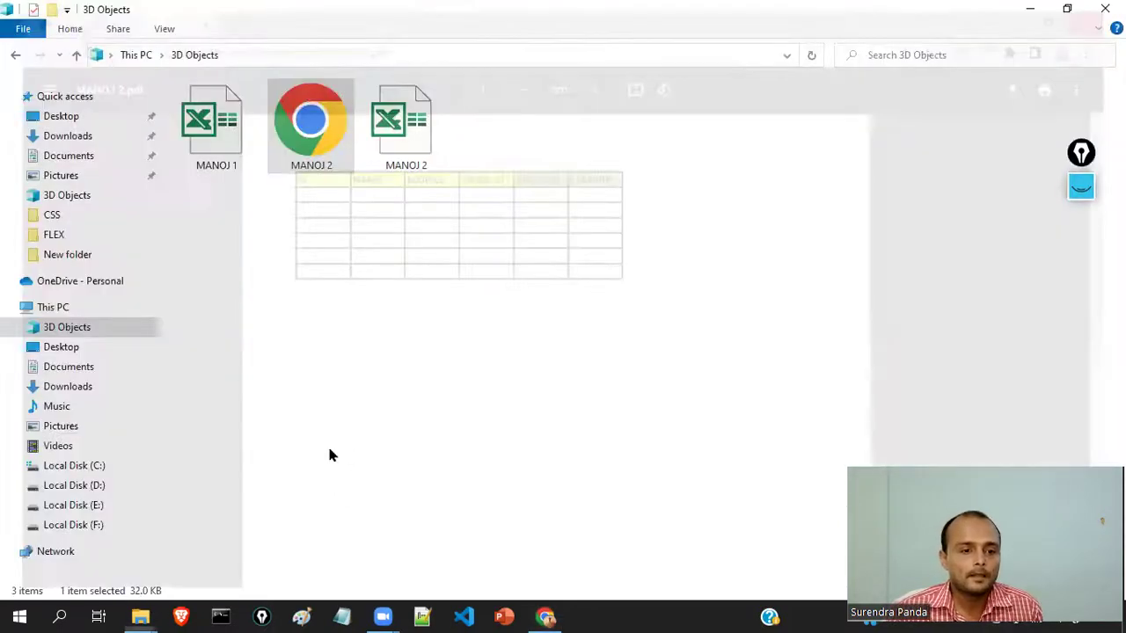
- Reopen MANOJ 2 from 3D Objects, view the Publish options, then close the workbook
double_click(408, 151)
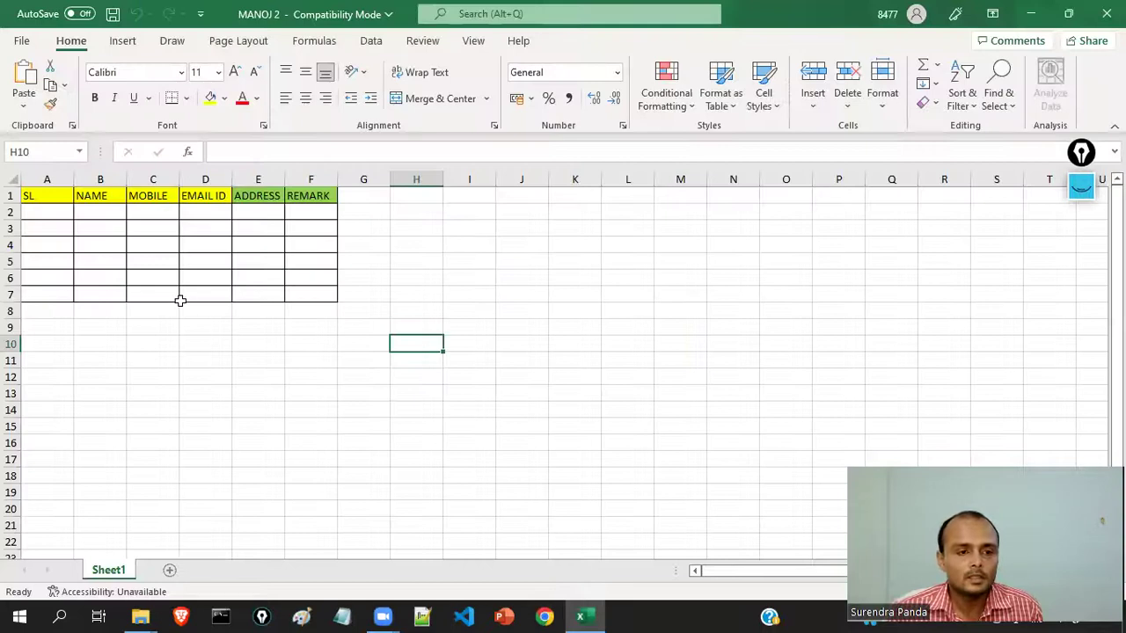
left_click(160, 342)
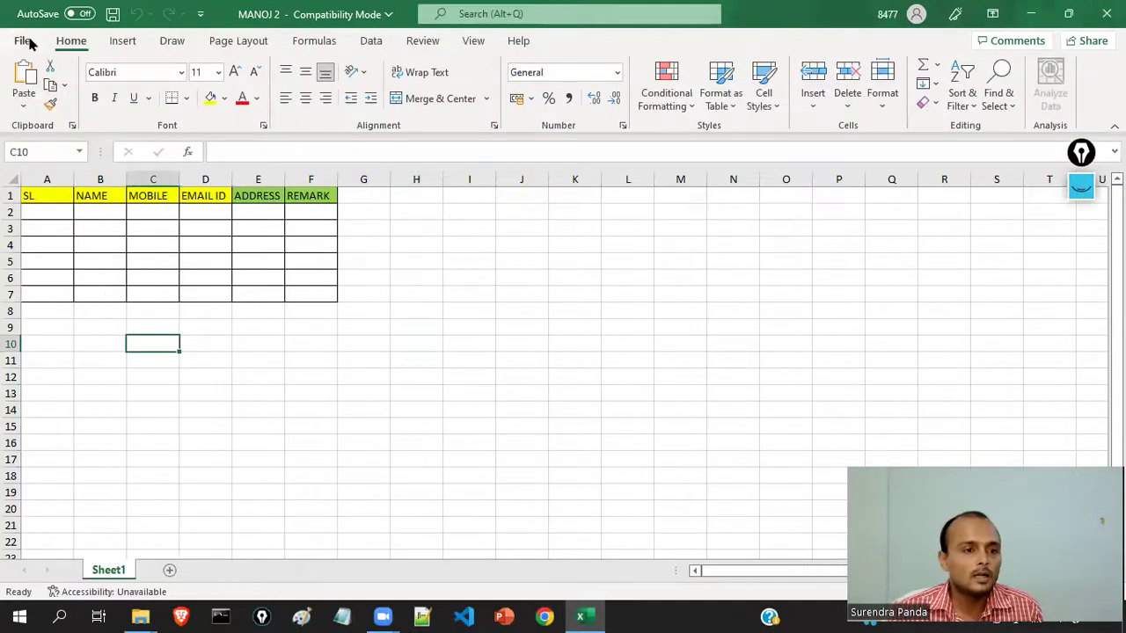
left_click(25, 40)
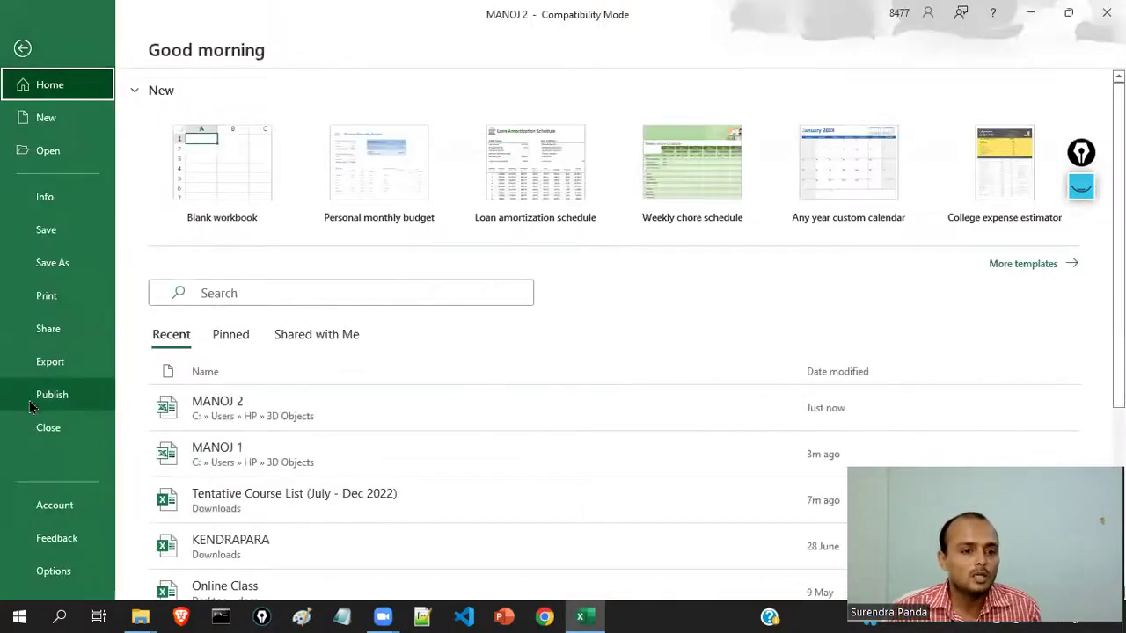
left_click(52, 397)
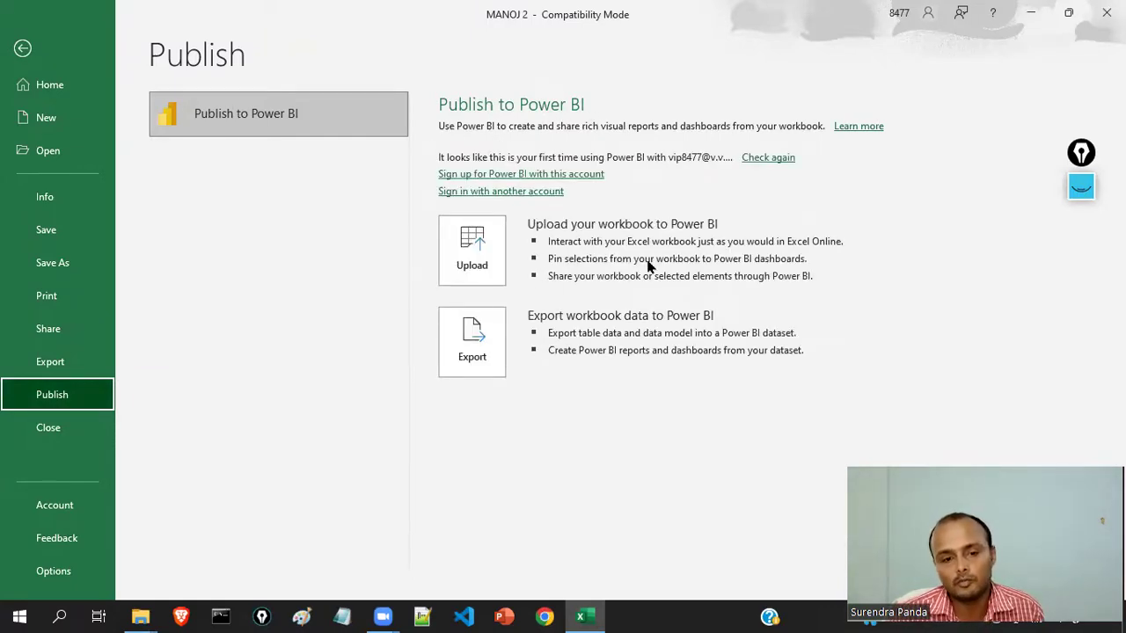
left_click(50, 429)
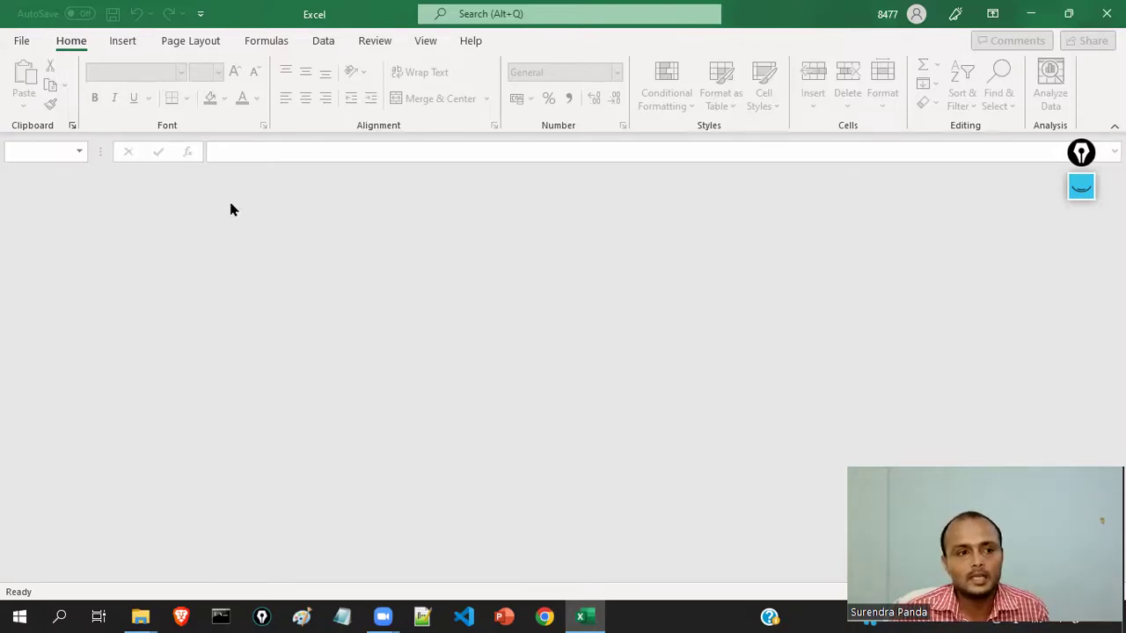
- Quit the empty Excel window and reopen MANOJ 2 from the 3D Objects folder
left_click(23, 41)
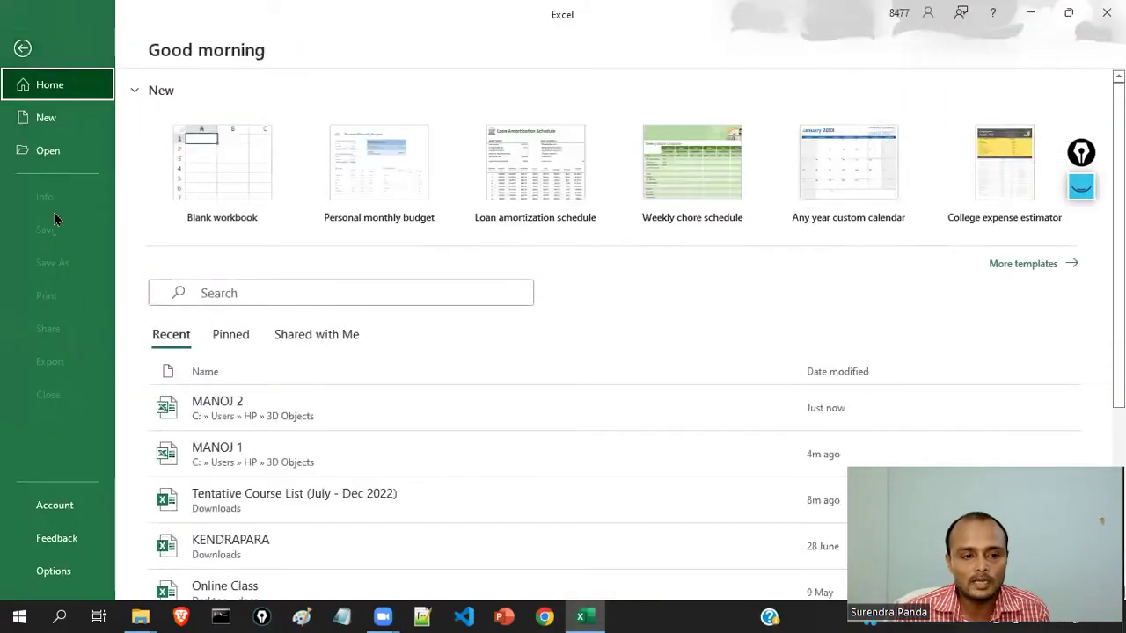
left_click(23, 48)
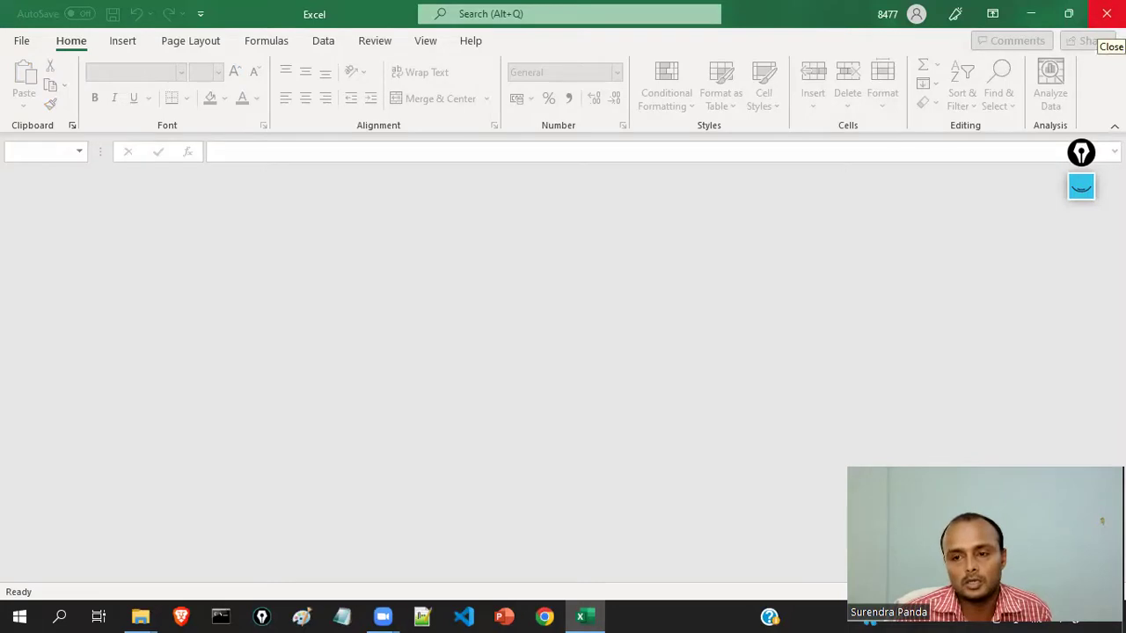
left_click(1107, 13)
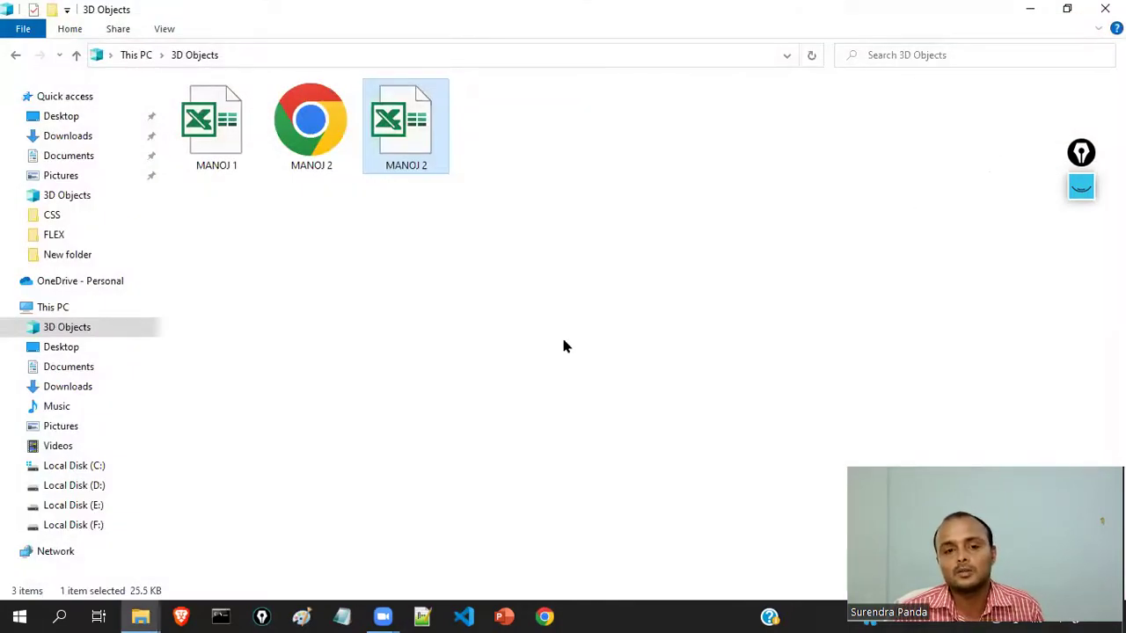
left_click(404, 282)
double_click(404, 132)
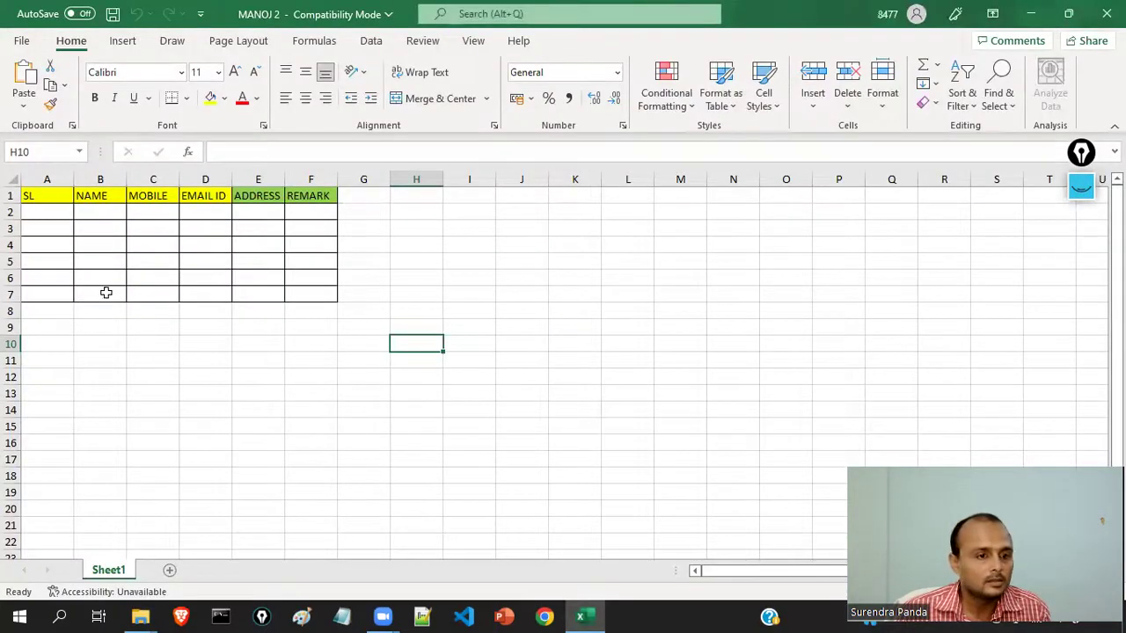
- Open MANOJ 2's Info page and scroll through its size, dates and protection options
left_click(105, 293)
left_click(21, 40)
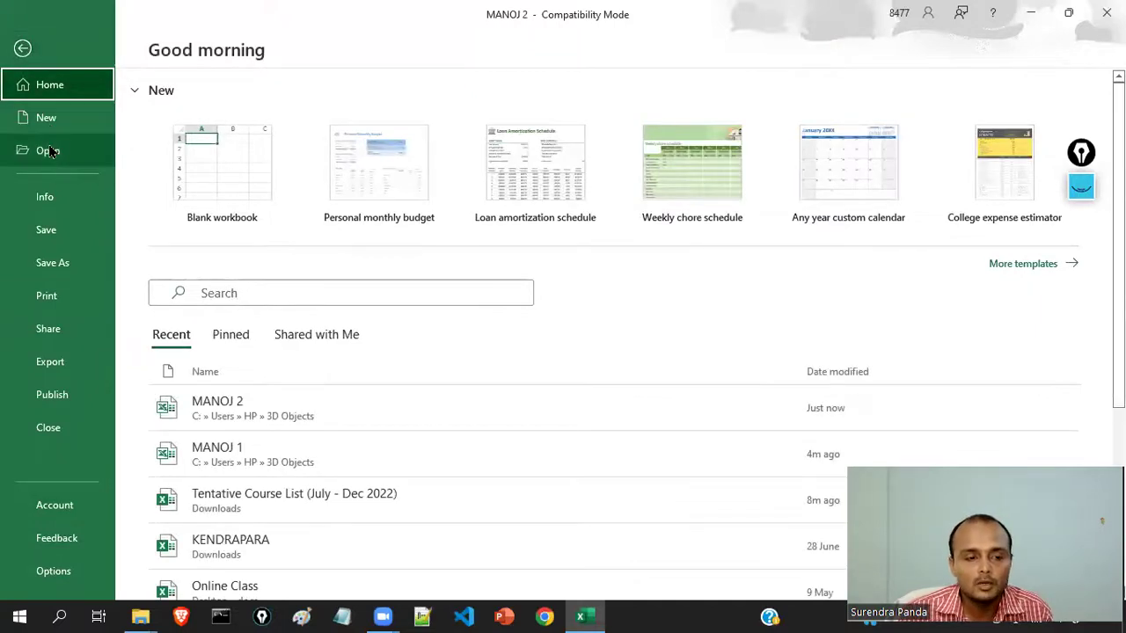
left_click(40, 202)
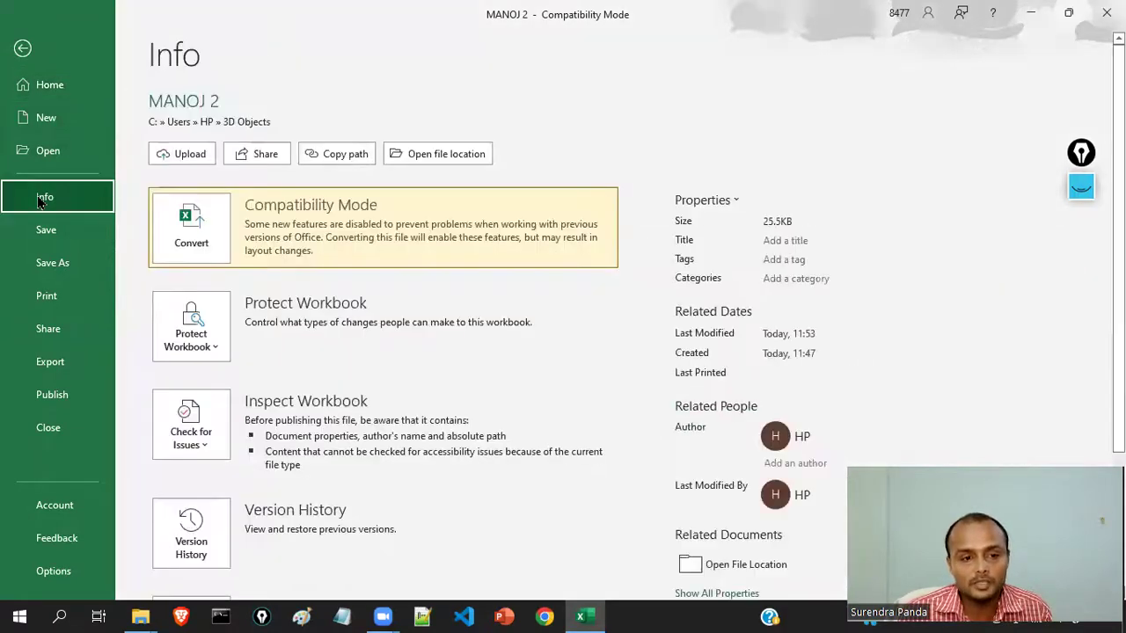
scroll(405, 440, "down", 2)
scroll(334, 365, "up", 2)
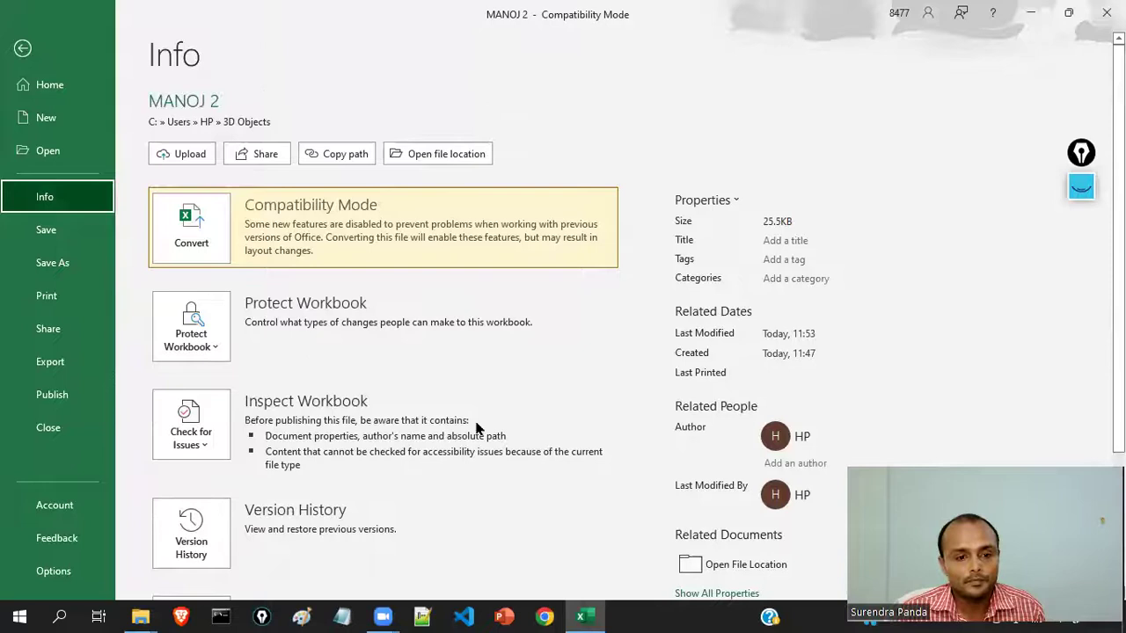
scroll(413, 416, "down", 3)
scroll(413, 416, "up", 2)
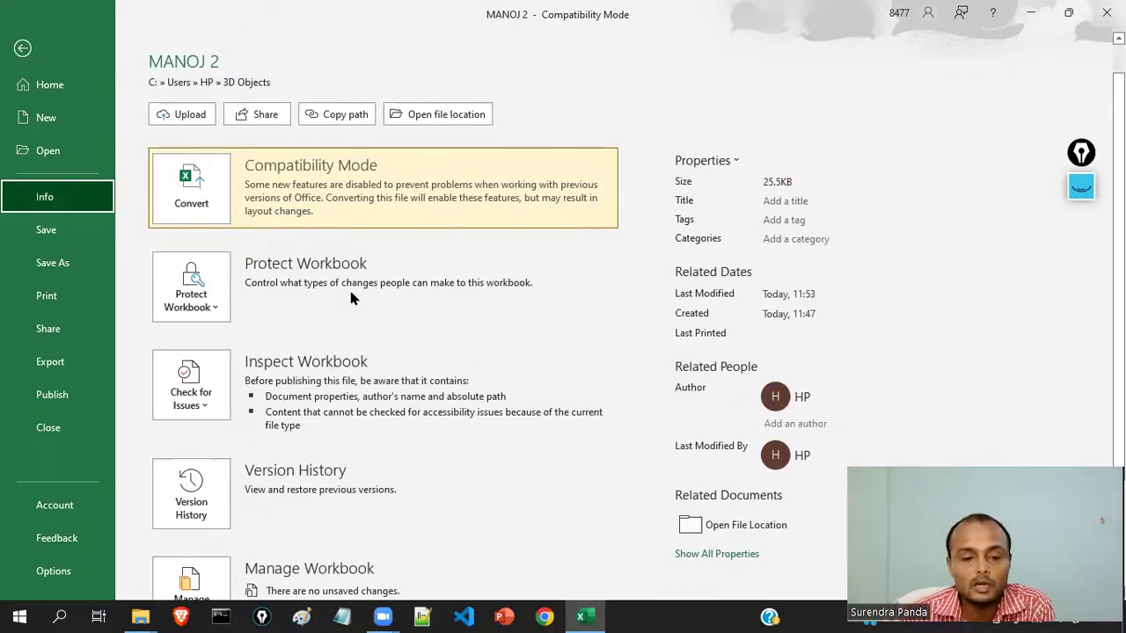
scroll(350, 292, "down", 1)
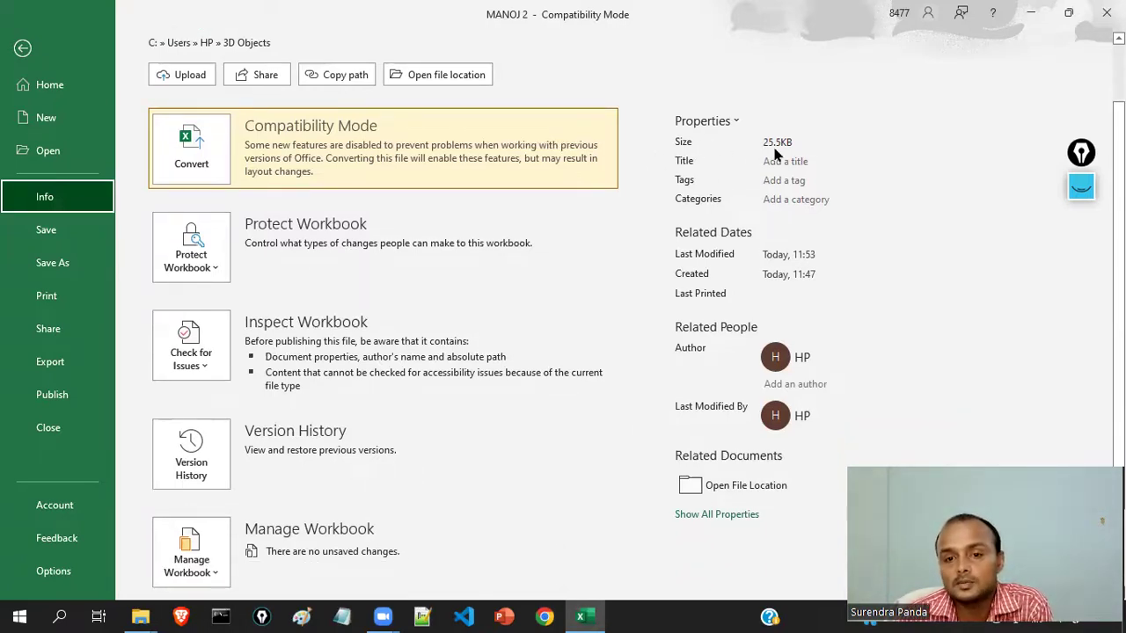
- Click into the Add a tag and Add an author property fields
left_click(780, 179)
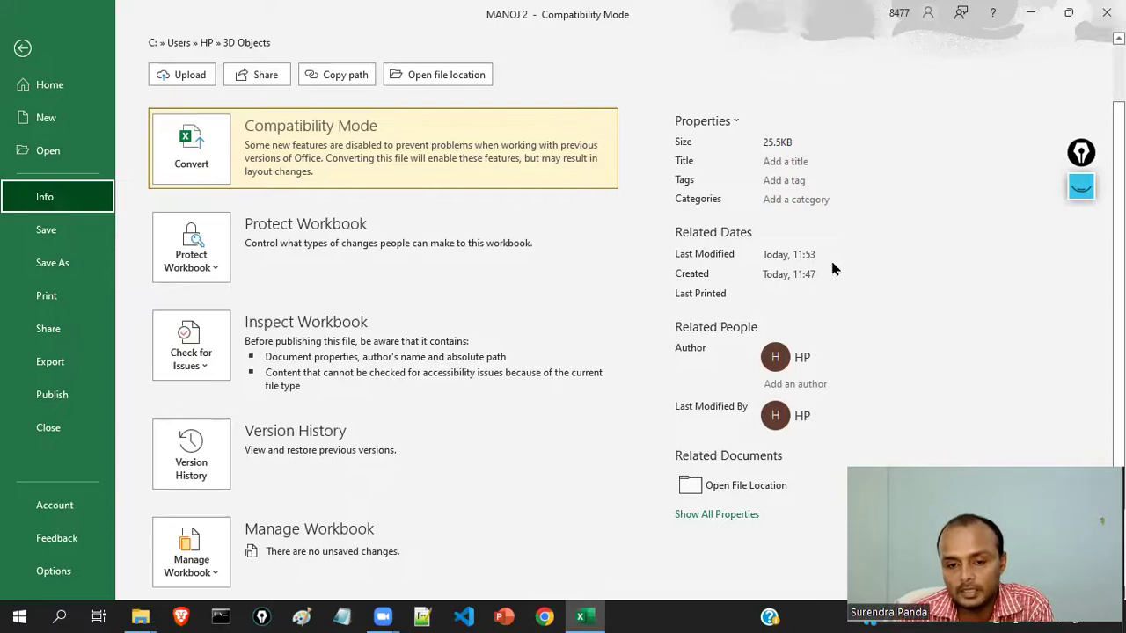
left_click(827, 378)
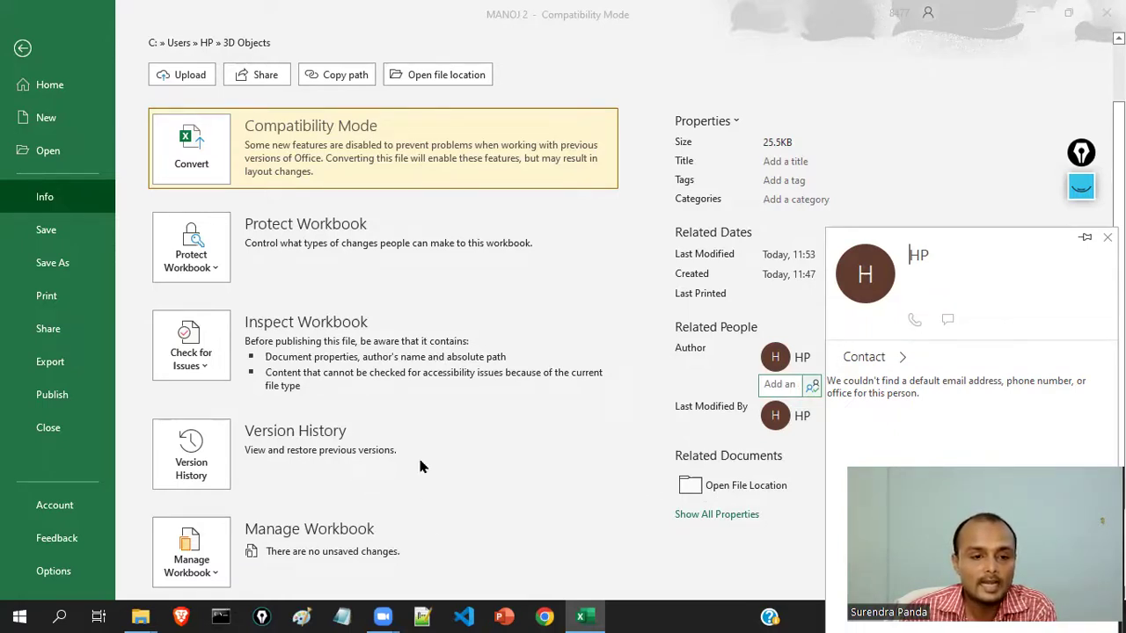
scroll(419, 466, "down", 3)
scroll(419, 490, "up", 1)
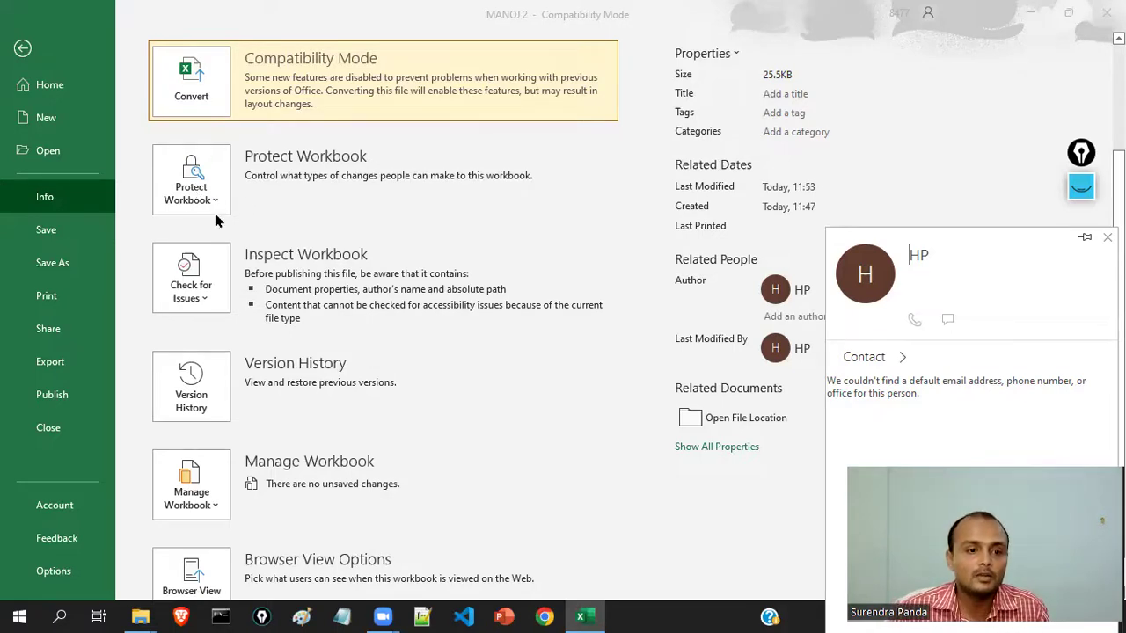
- Encrypt MANOJ 2 with an opening password, confirm it, and return to the worksheet
left_click(209, 189)
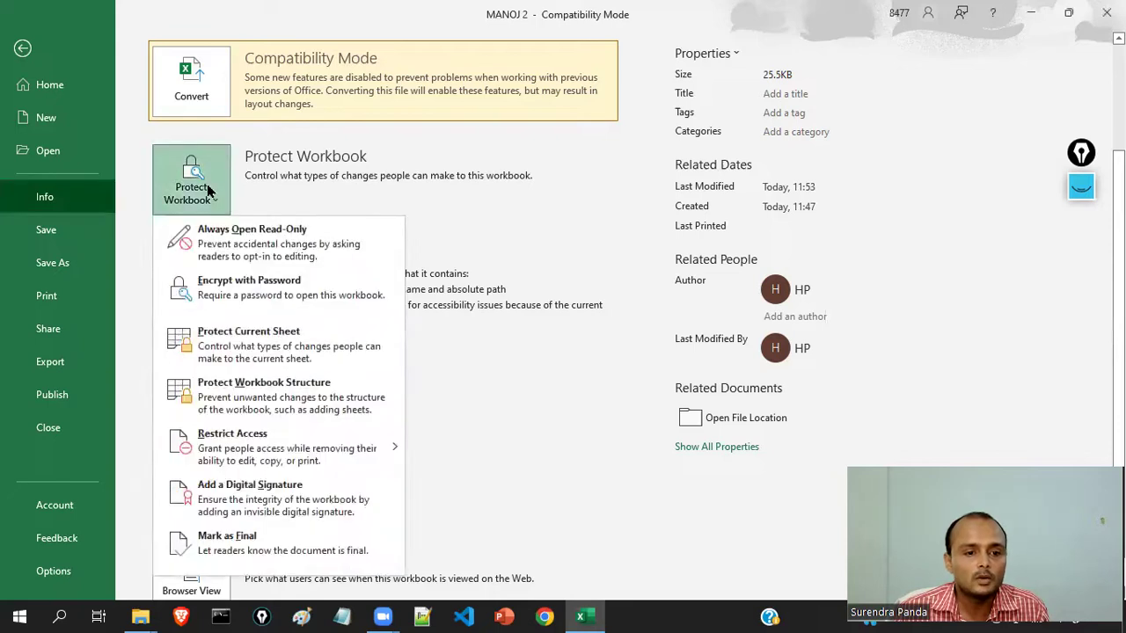
mouse_move(310, 429)
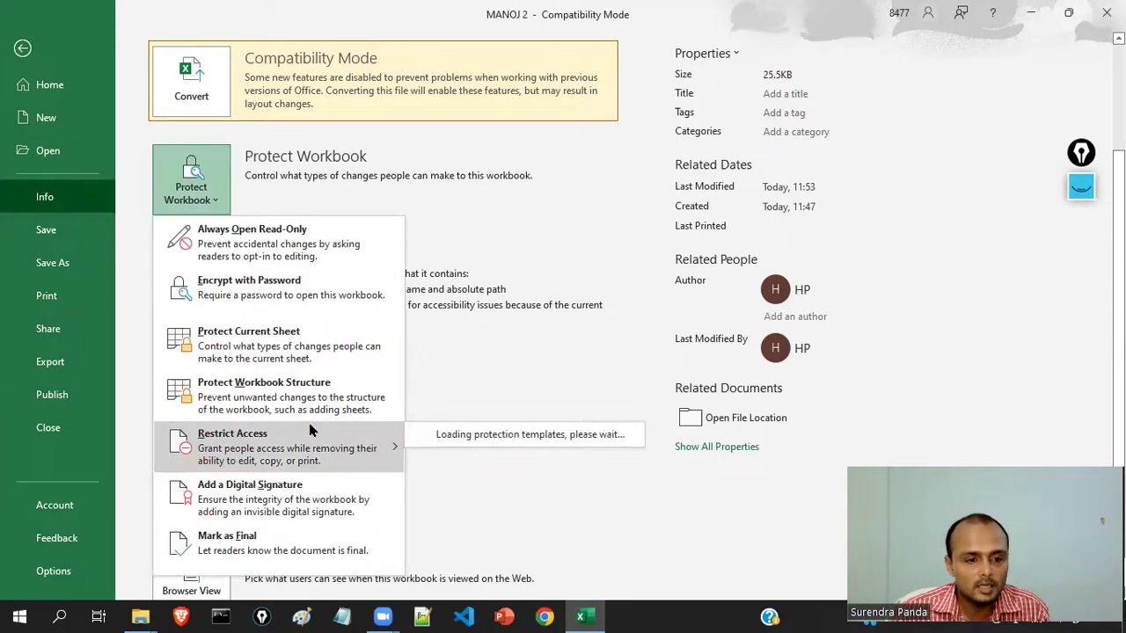
left_click(269, 290)
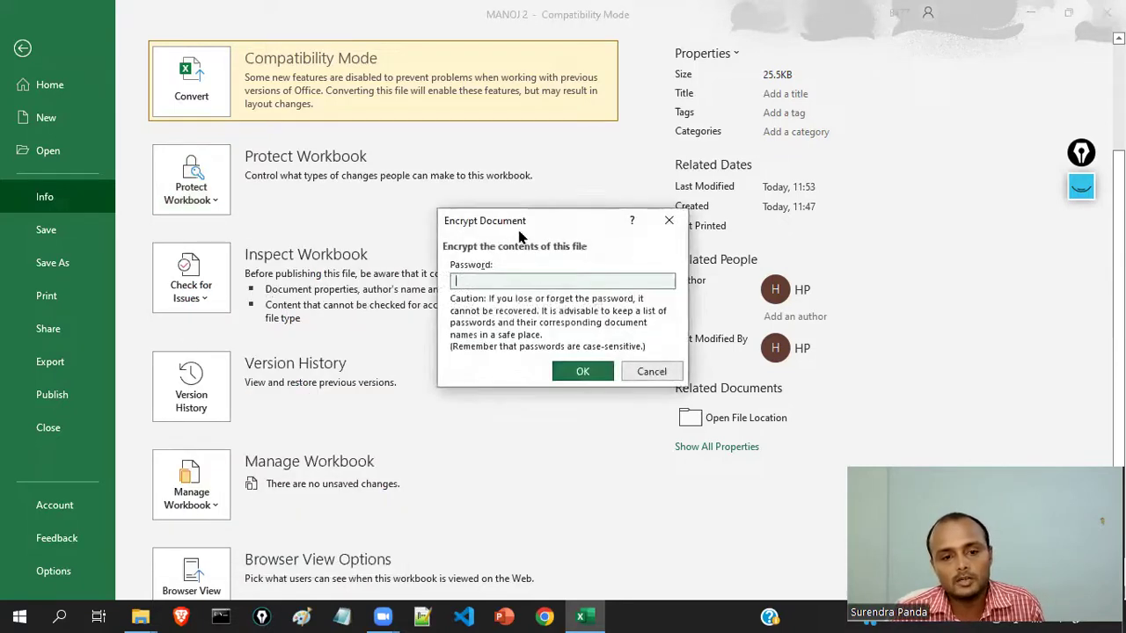
left_click_drag(519, 221, 415, 218)
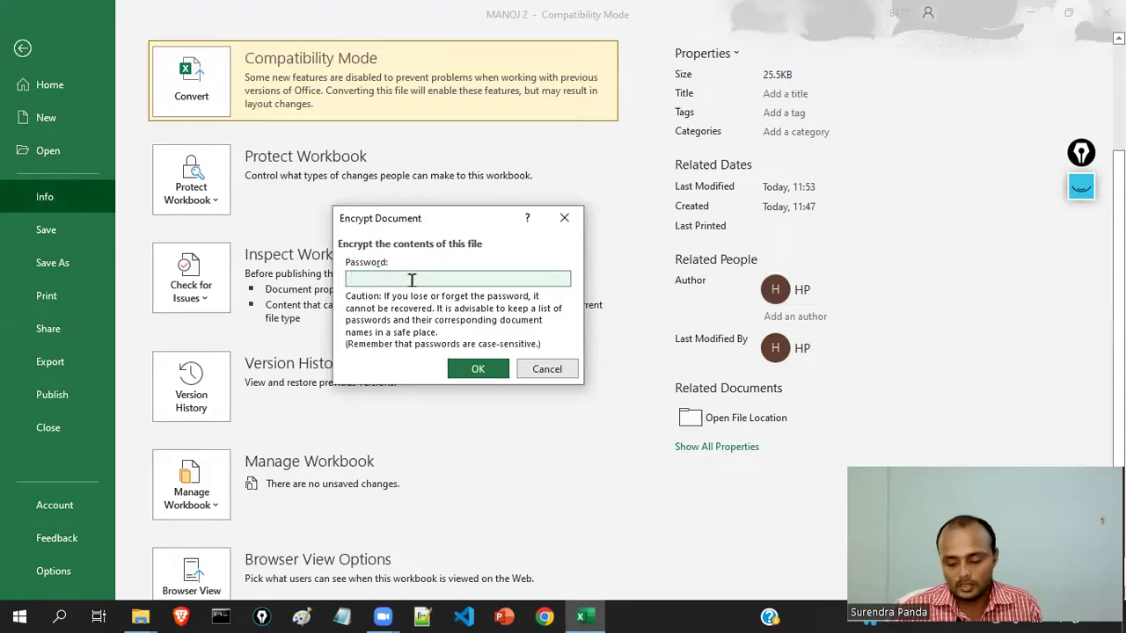
type("123")
left_click(480, 370)
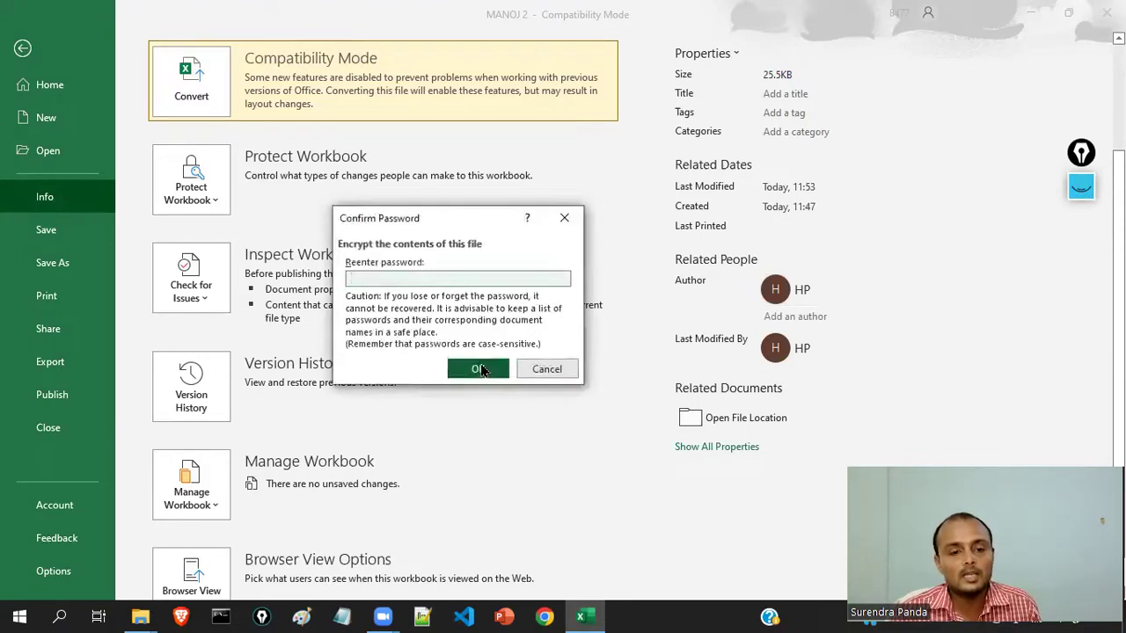
type("12")
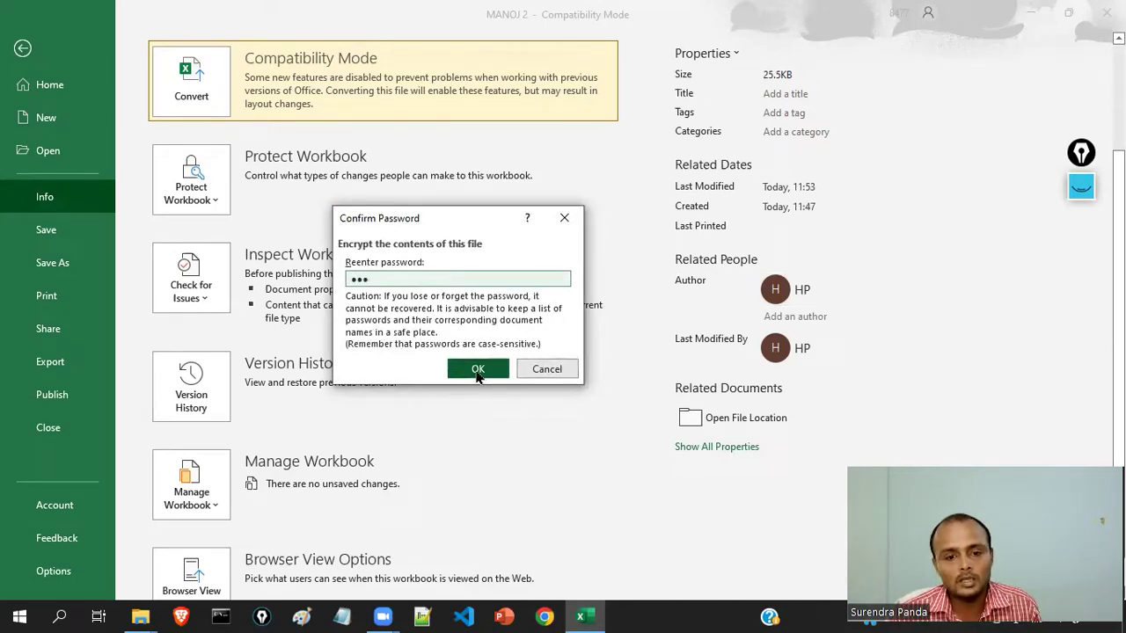
left_click(478, 369)
left_click(22, 50)
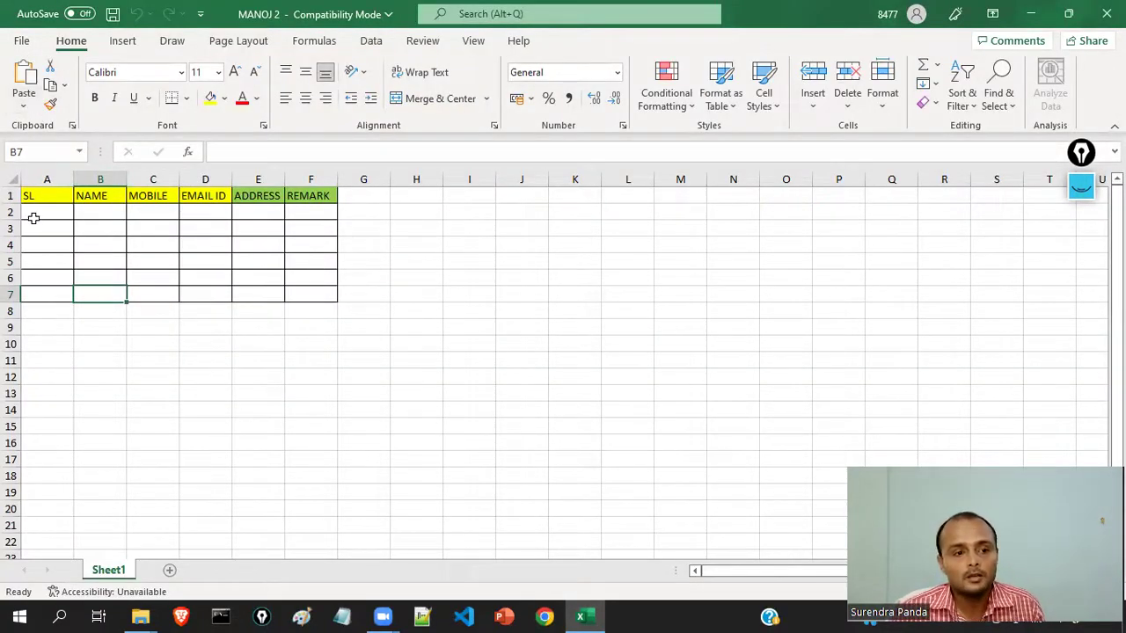
- Save the encrypted workbook as the Excel 97-2003 copy 'MANOJ 3', accepting the compatibility warning
key("ctrl+s")
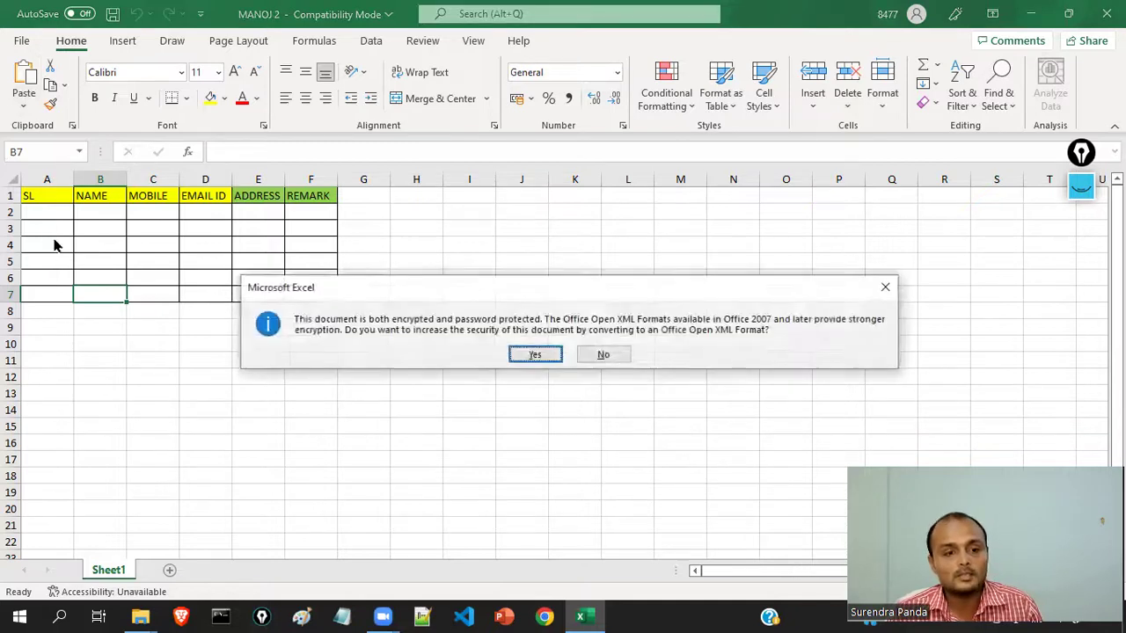
left_click(535, 354)
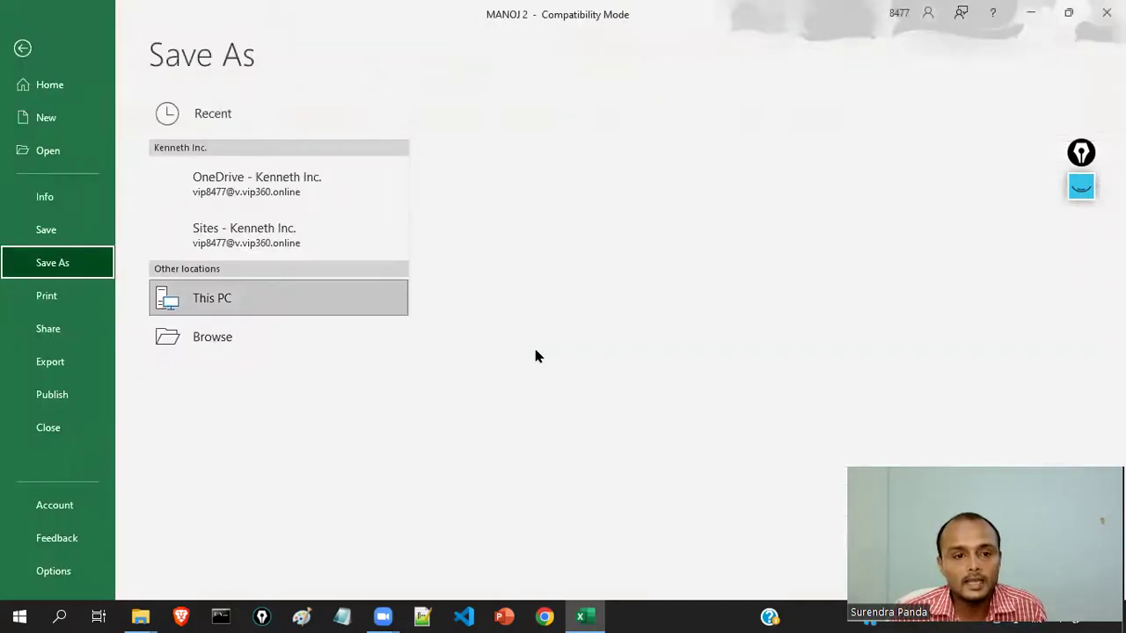
left_click(530, 347)
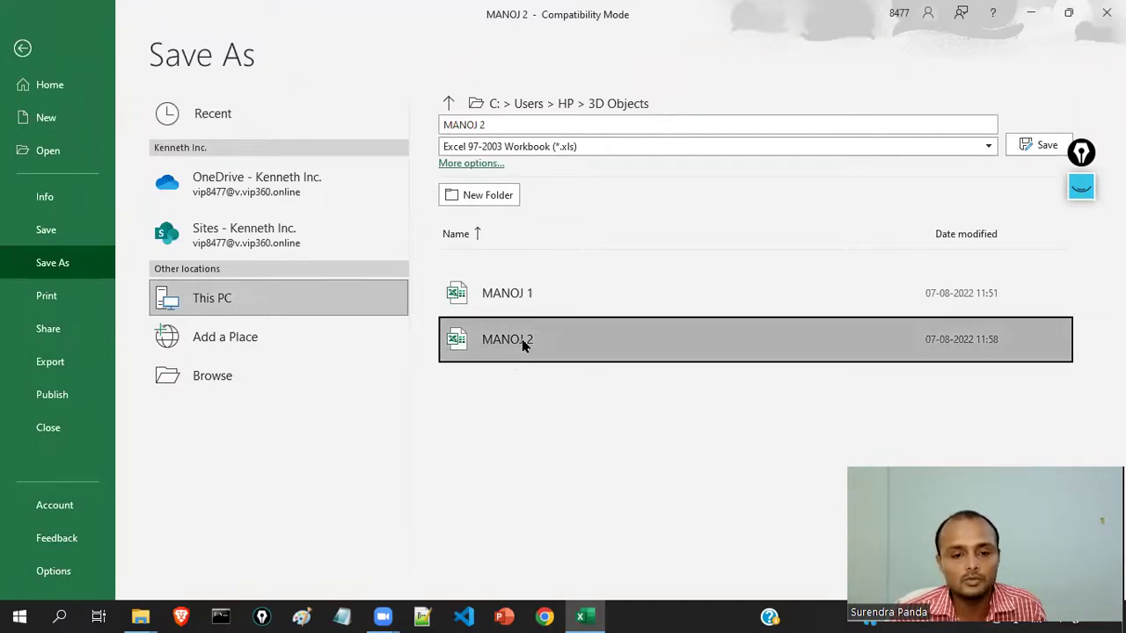
left_click(229, 375)
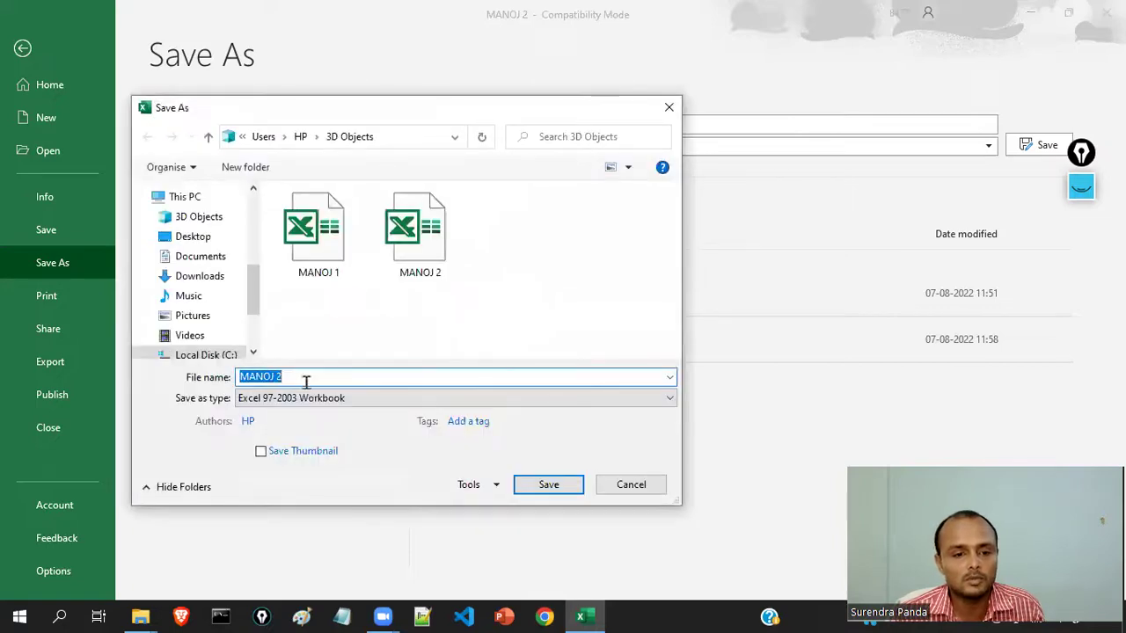
left_click(299, 378)
key("BackSpace")
type("3")
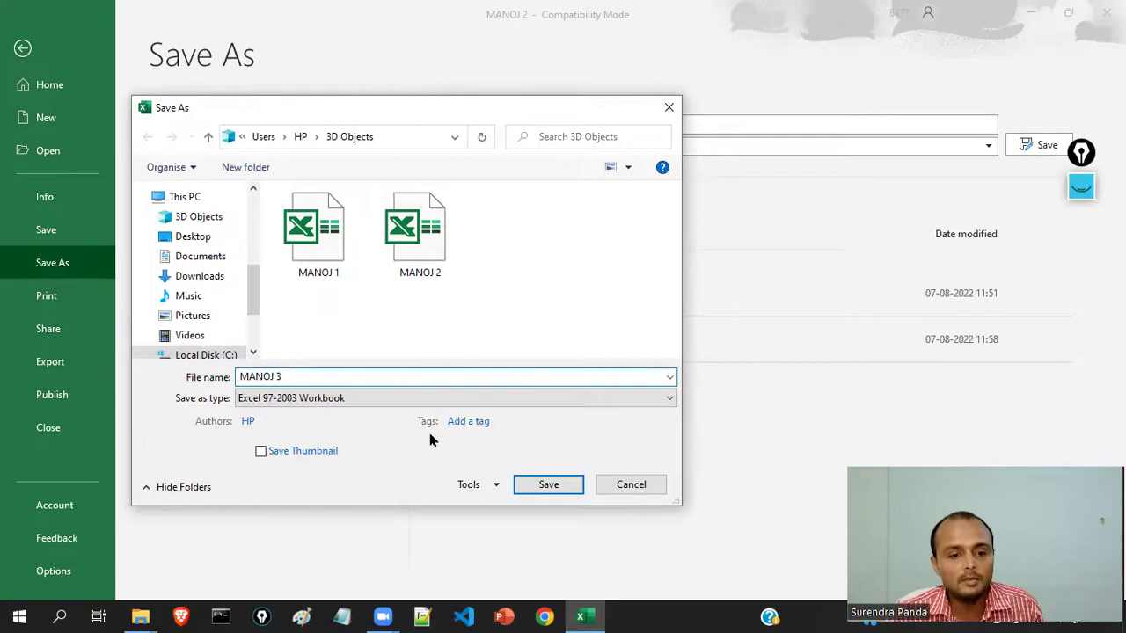
left_click(550, 486)
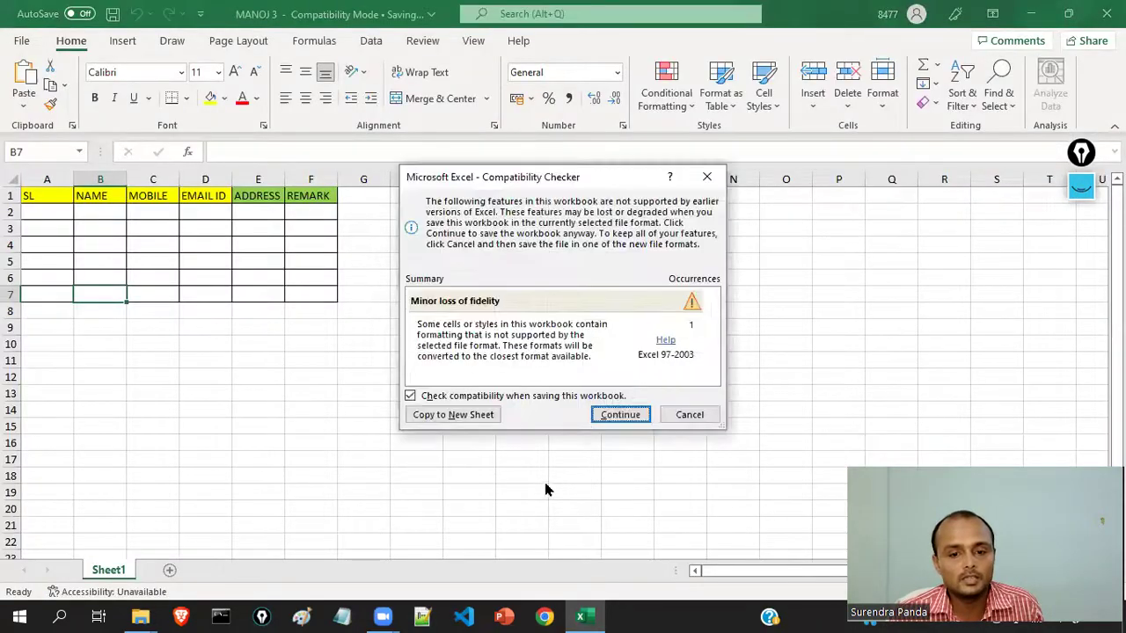
left_click(621, 412)
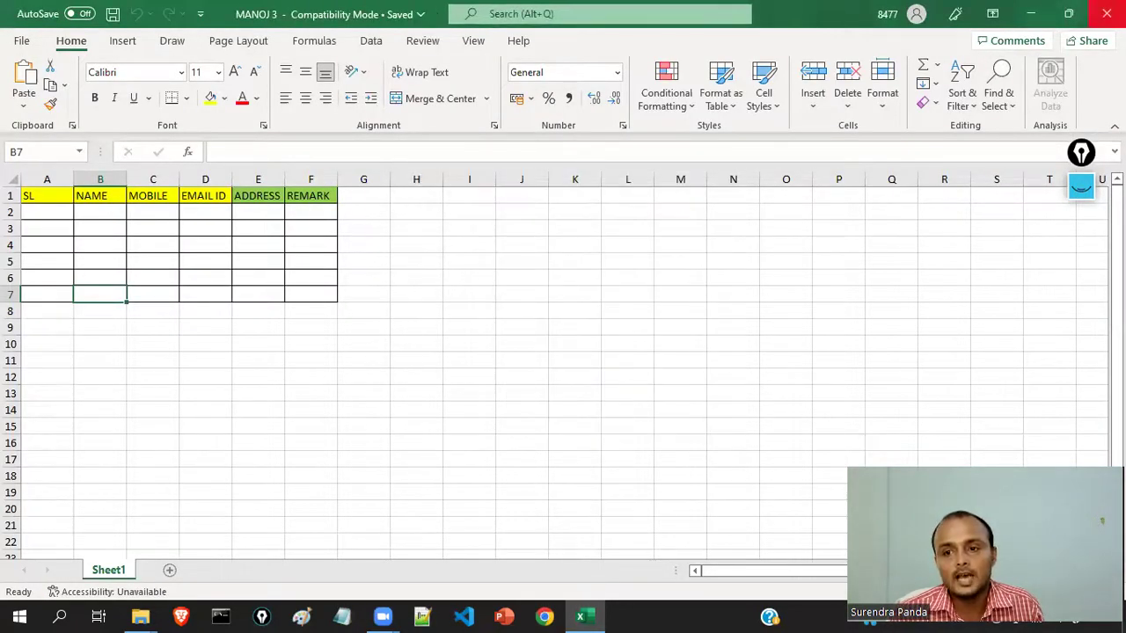
- Close the MANOJ 3 workbook and Excel, returning to the 3D Objects folder
left_click(1106, 13)
left_click(1106, 13)
left_click(445, 328)
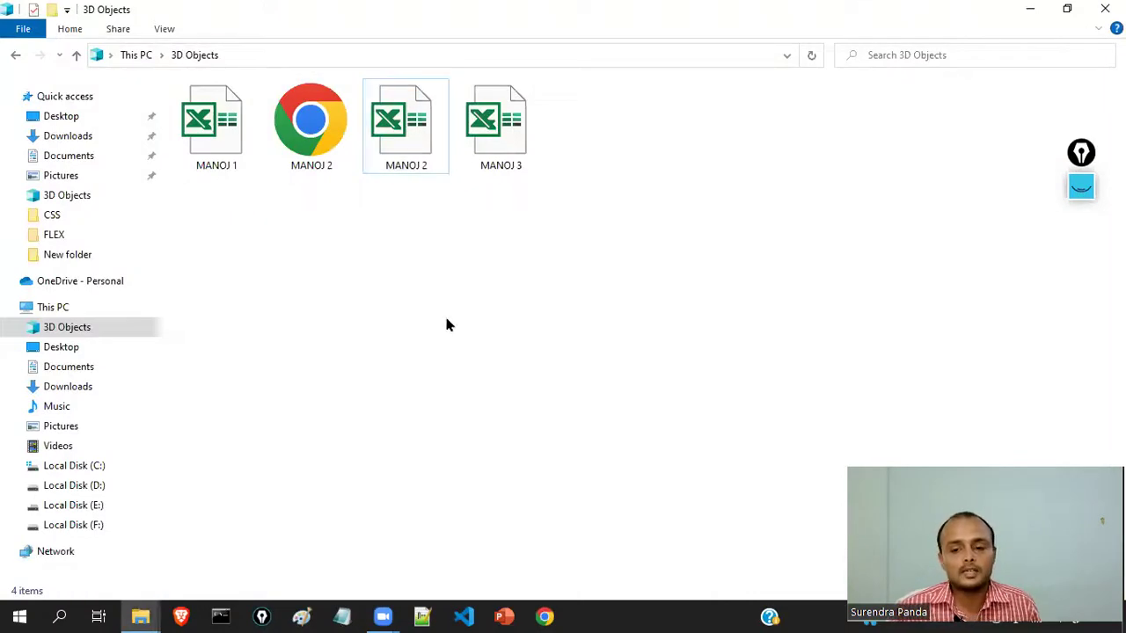
- Open MANOJ 3.xls from 3D Objects and enter a wrong password at its prompt
double_click(513, 129)
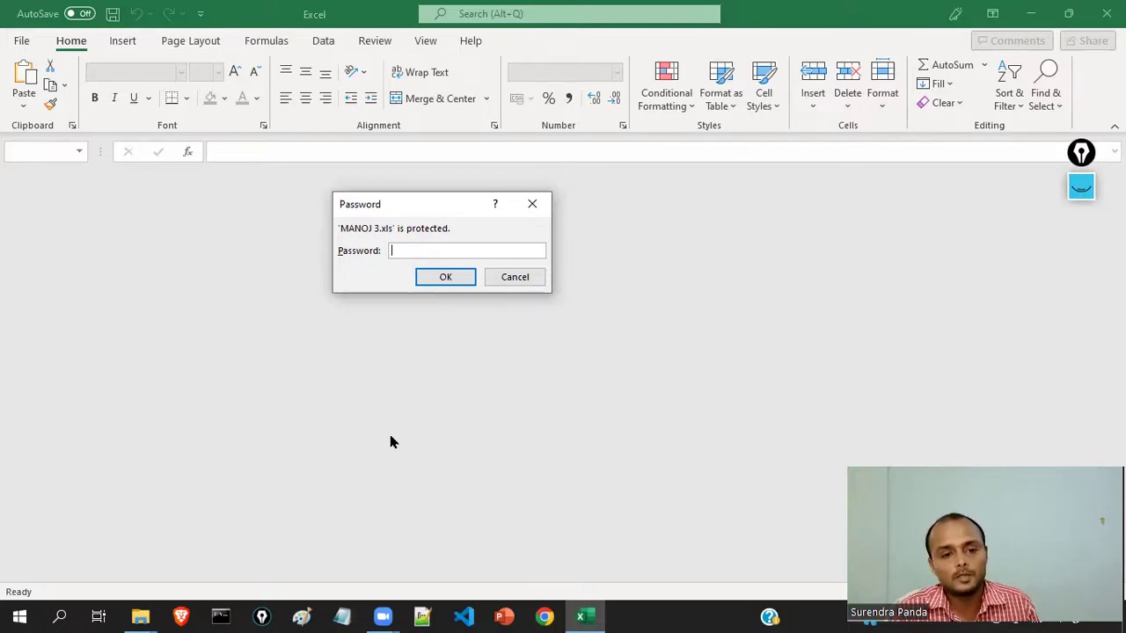
type("123")
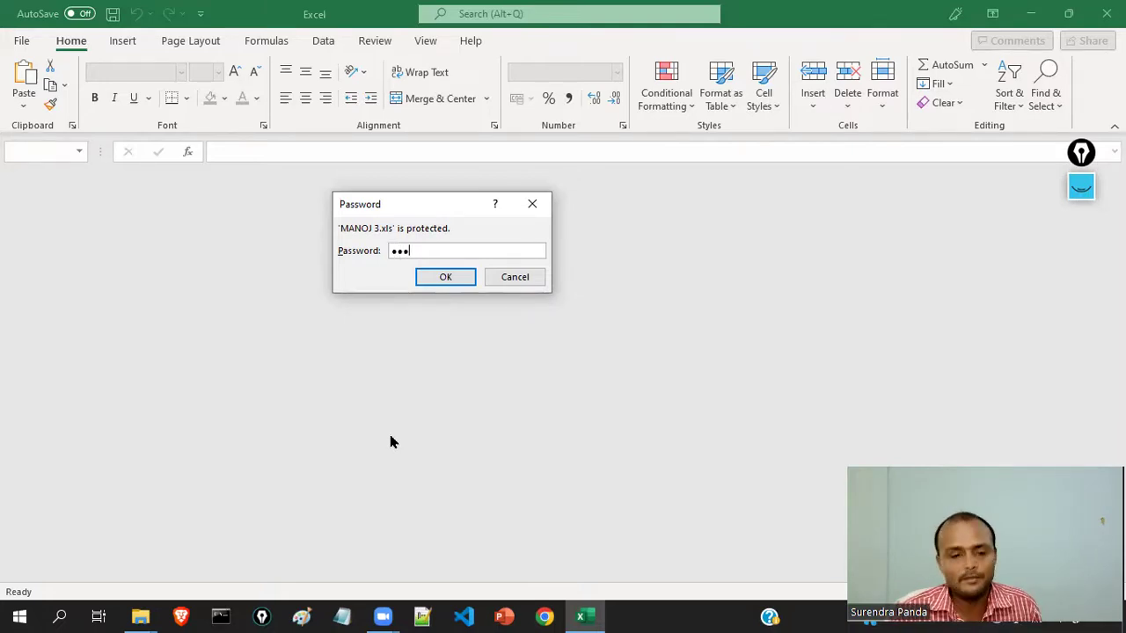
type("4")
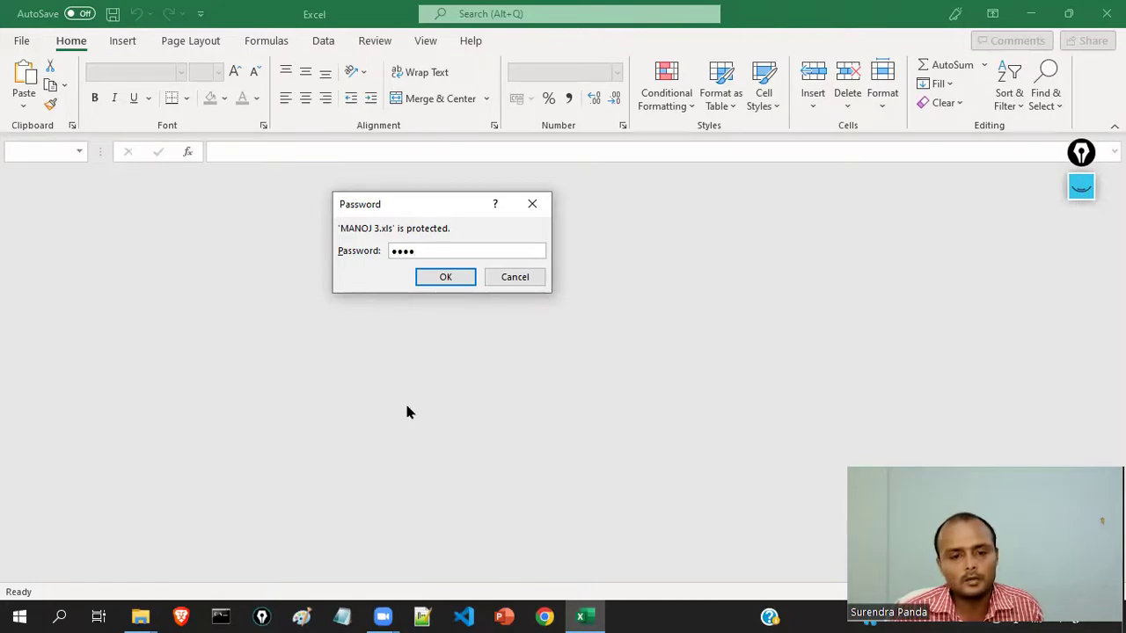
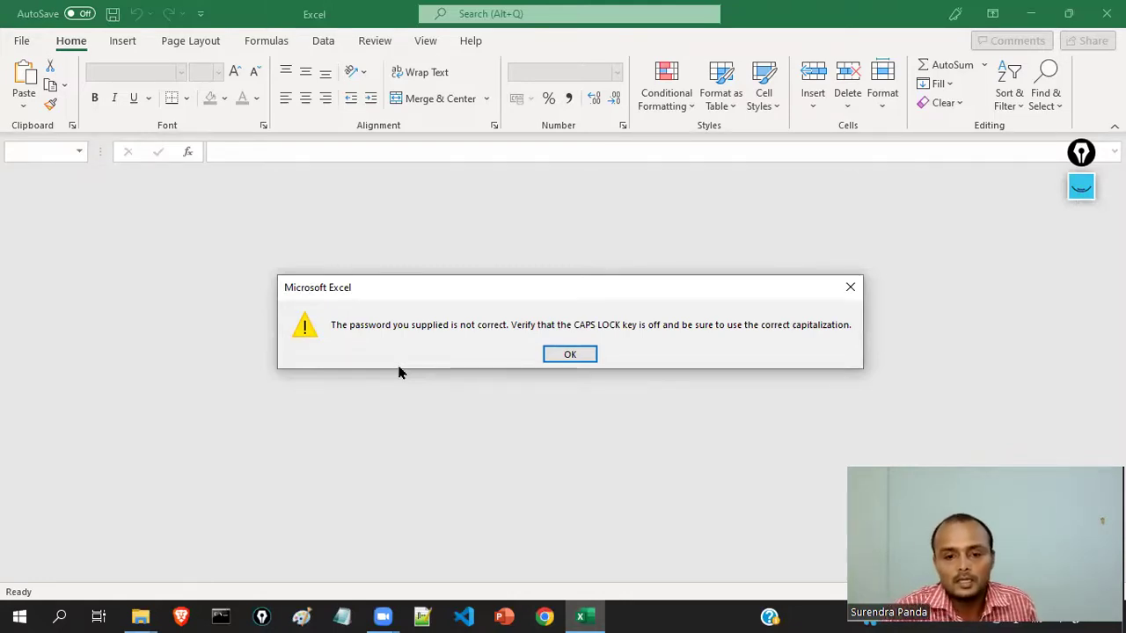
- Dismiss the wrong-password error, close Excel, and reopen MANOJ 3 from 3D Objects
left_click(579, 356)
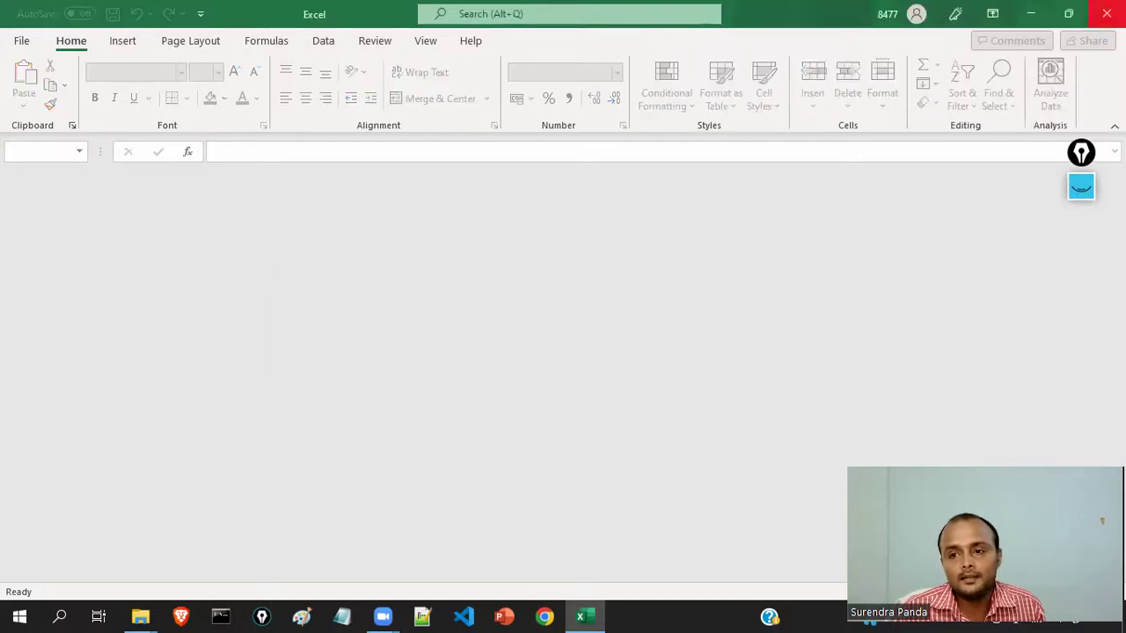
left_click(1106, 13)
double_click(510, 158)
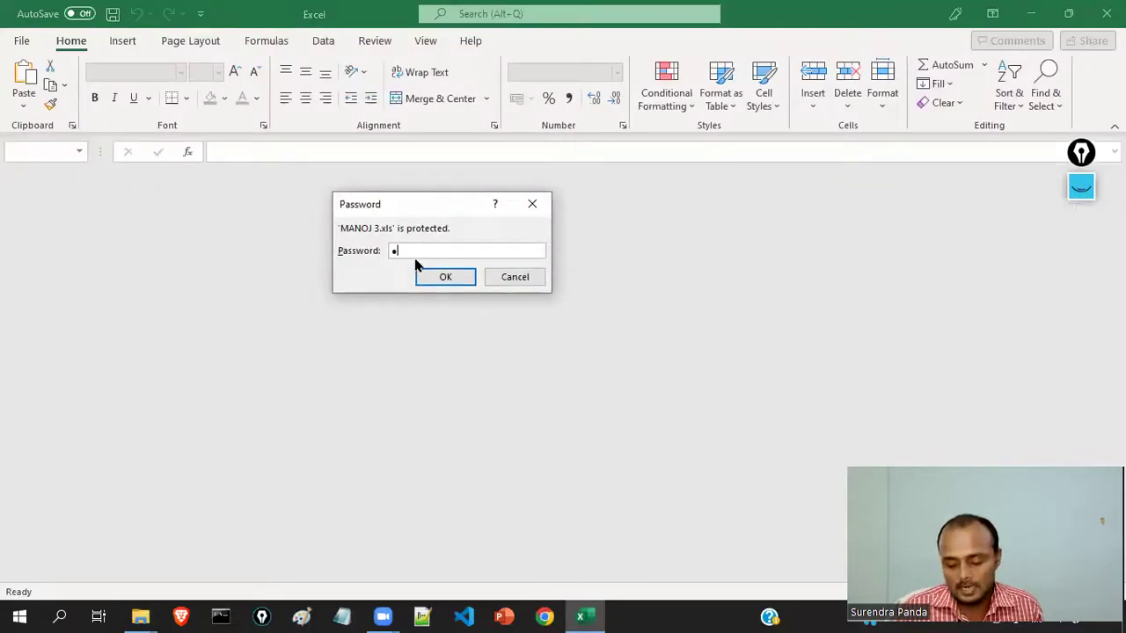
- Enter the workbook password, accept the prompt to open MANOJ 3, and select cell H11
type("123")
left_click(441, 278)
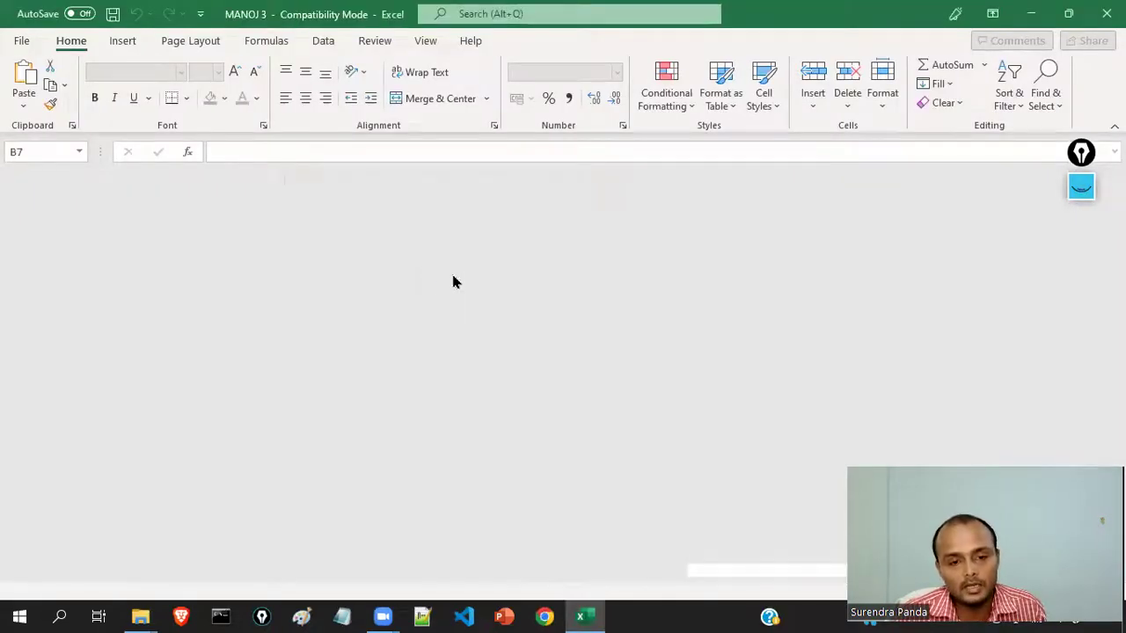
left_click(550, 358)
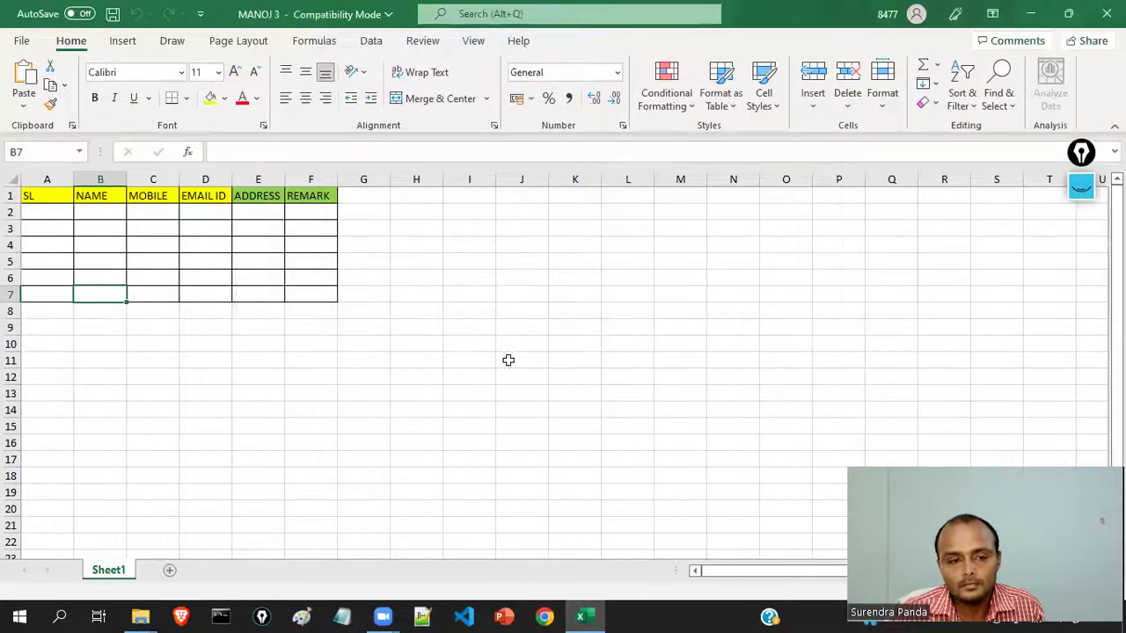
left_click(422, 360)
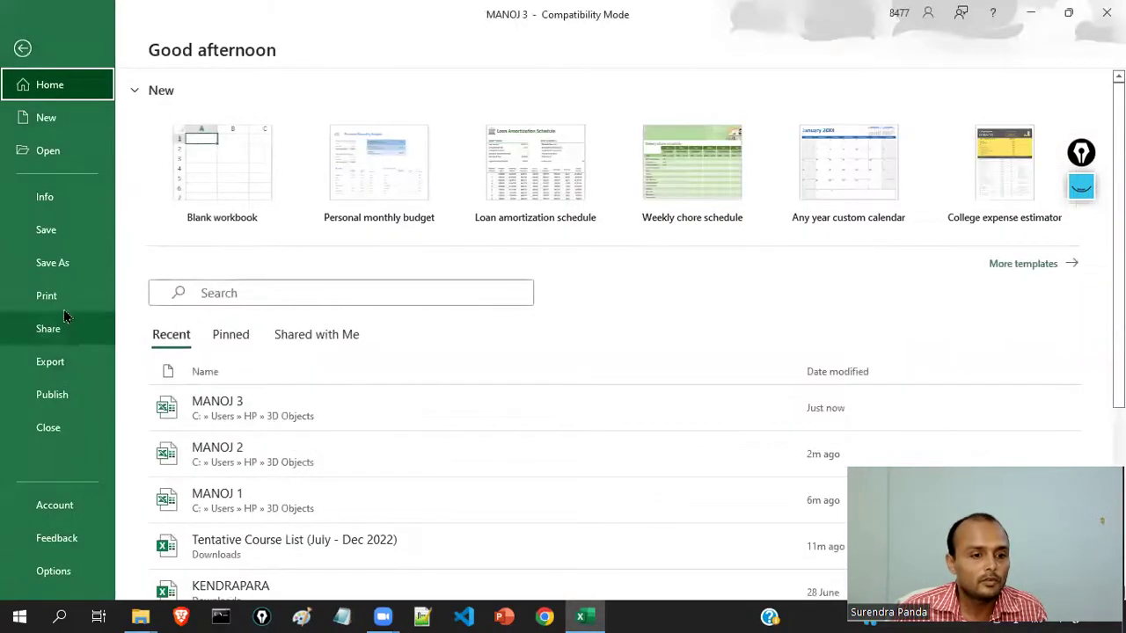
- Clear MANOJ 3's password under Protect Workbook > Encrypt with Password and return to the worksheet
left_click(67, 202)
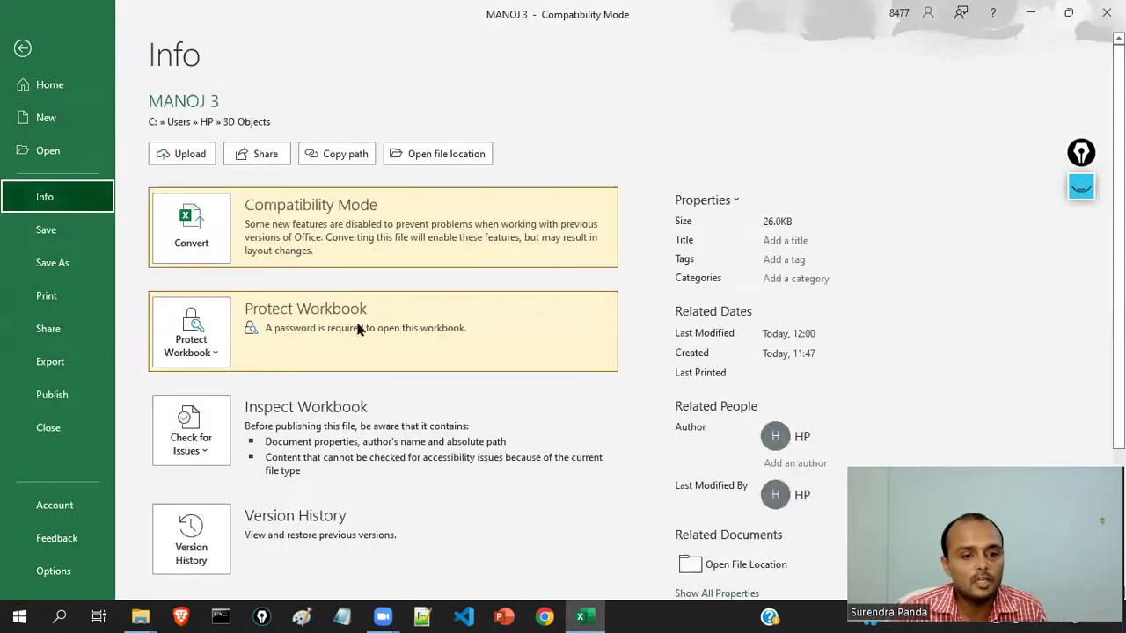
scroll(382, 419, "down", 1)
scroll(314, 455, "down", 1)
scroll(314, 448, "up", 1)
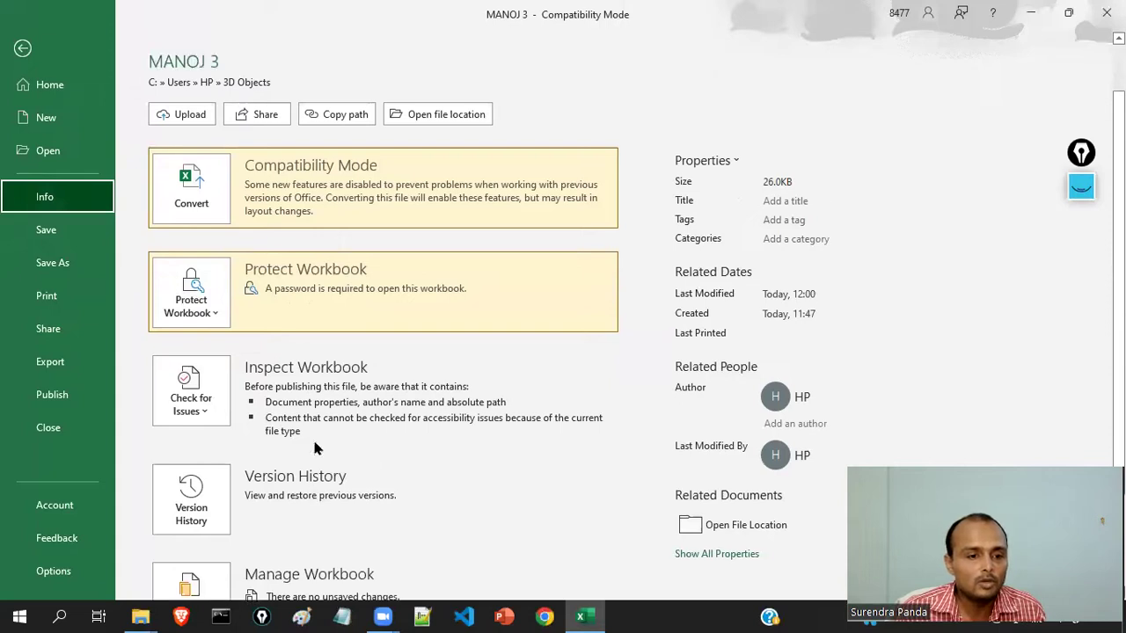
left_click(209, 313)
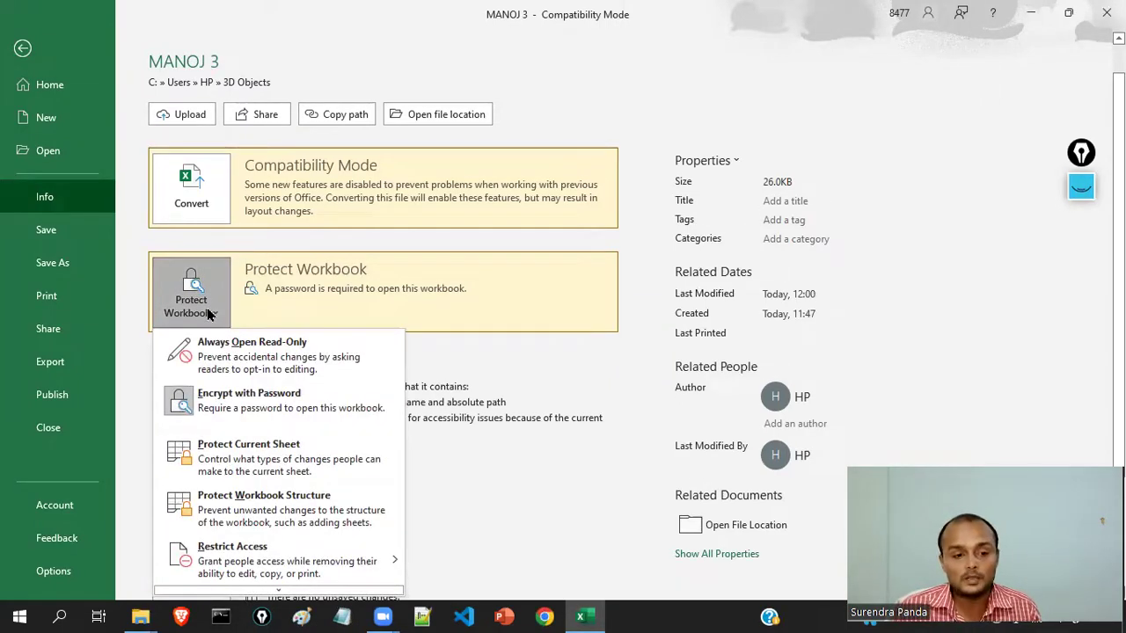
left_click(275, 404)
left_click_drag(533, 281, 447, 279)
key("BackSpace")
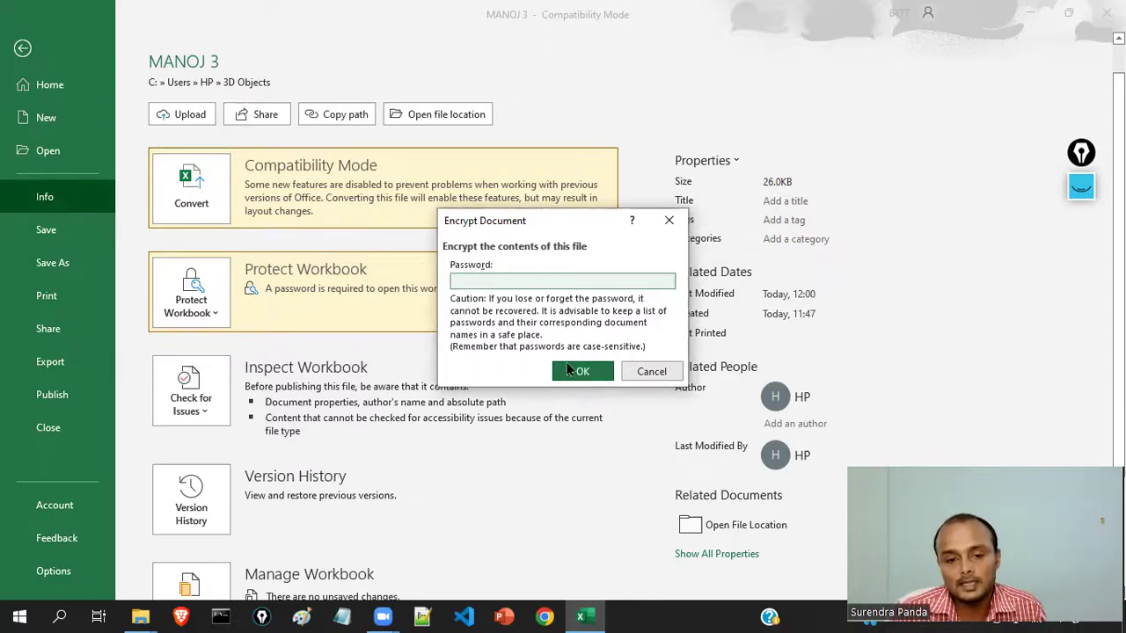
left_click(568, 370)
left_click(23, 50)
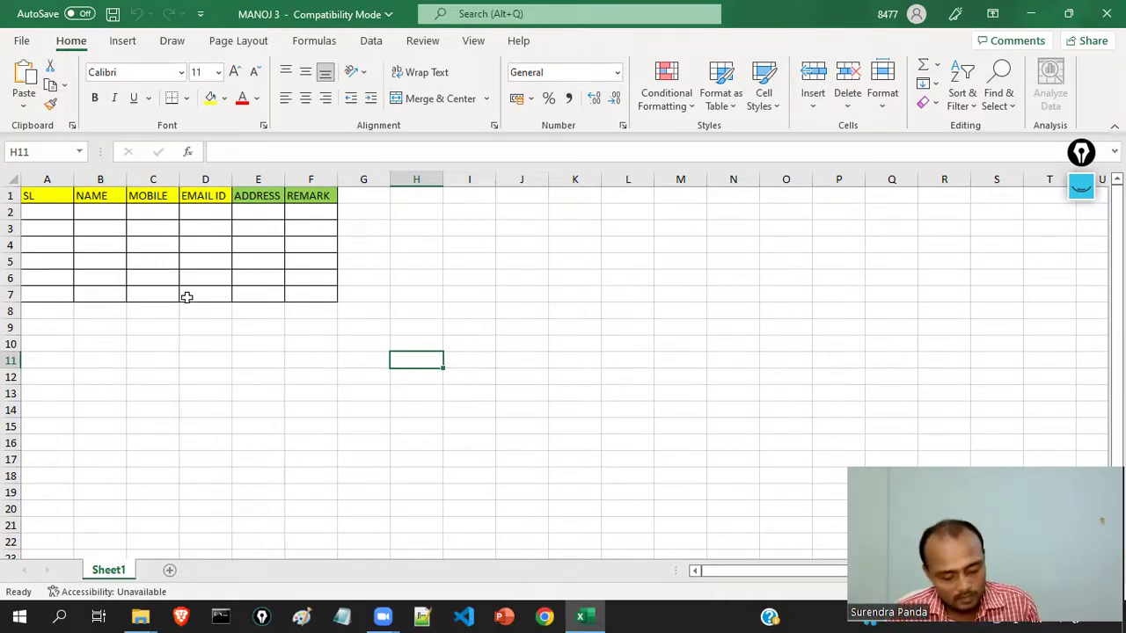
- Save MANOJ 3 past the compatibility warning, close Excel, and reopen it from 3D Objects
key("ctrl+s")
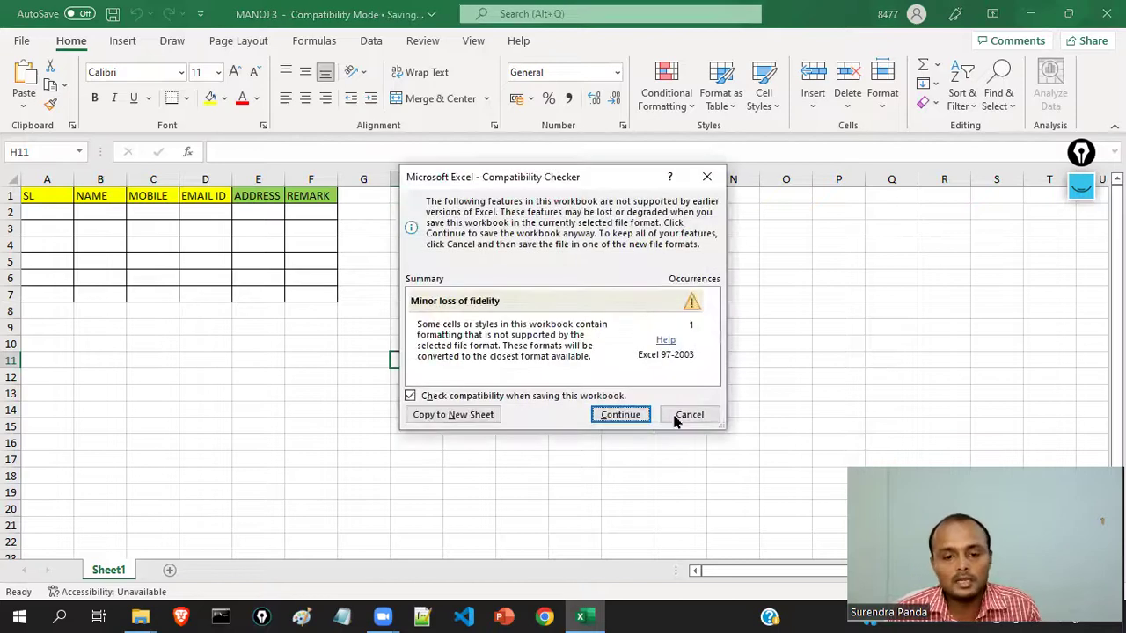
left_click(621, 415)
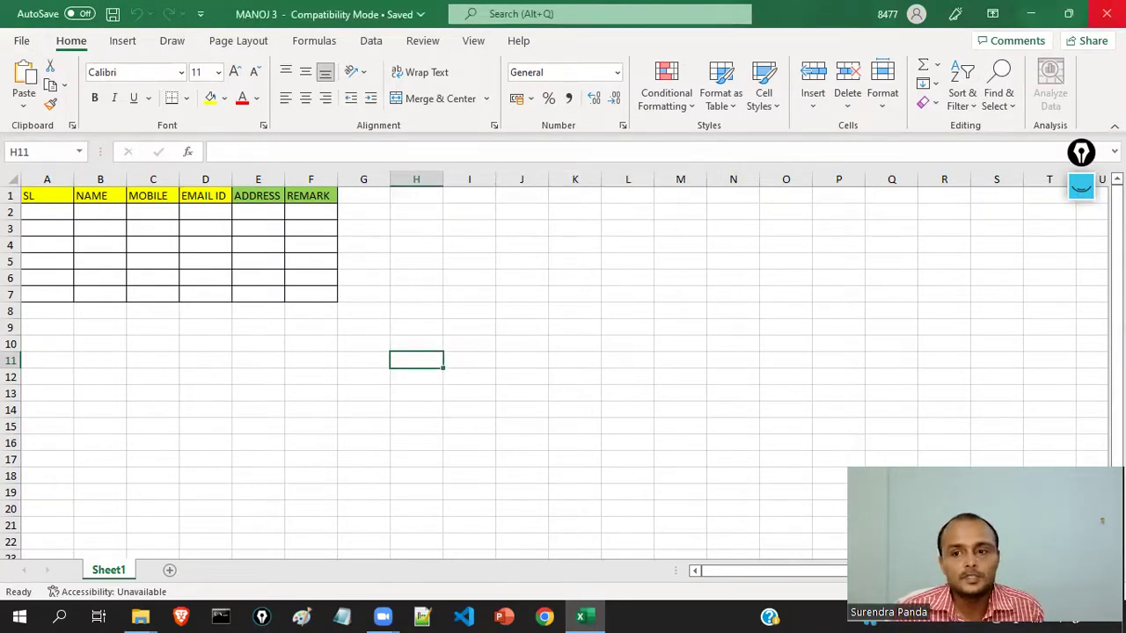
left_click(1106, 14)
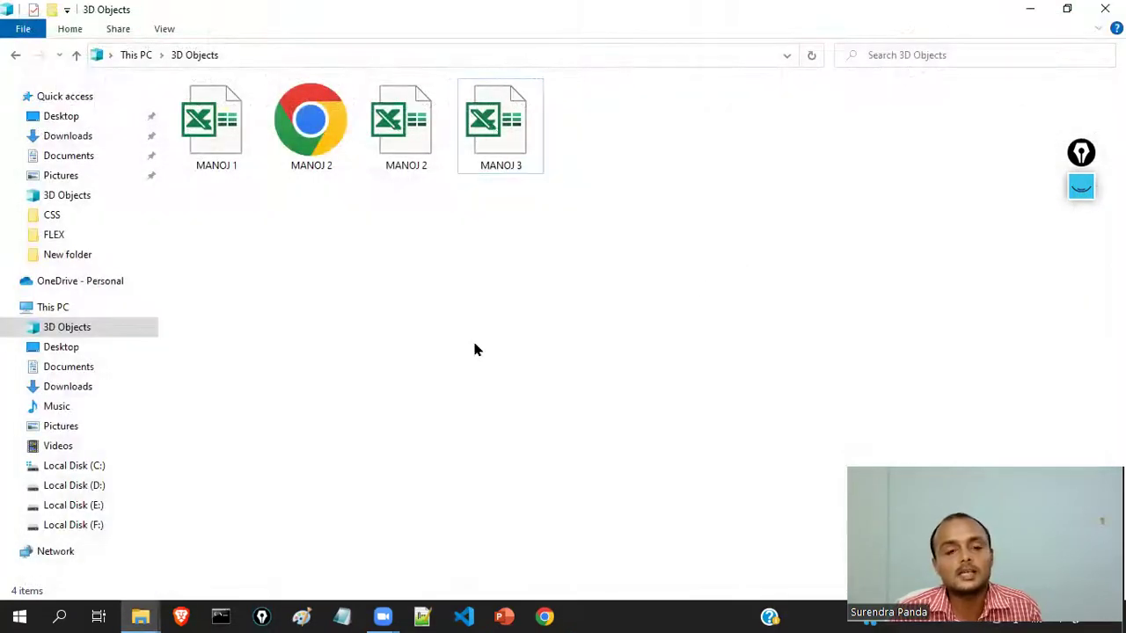
double_click(495, 158)
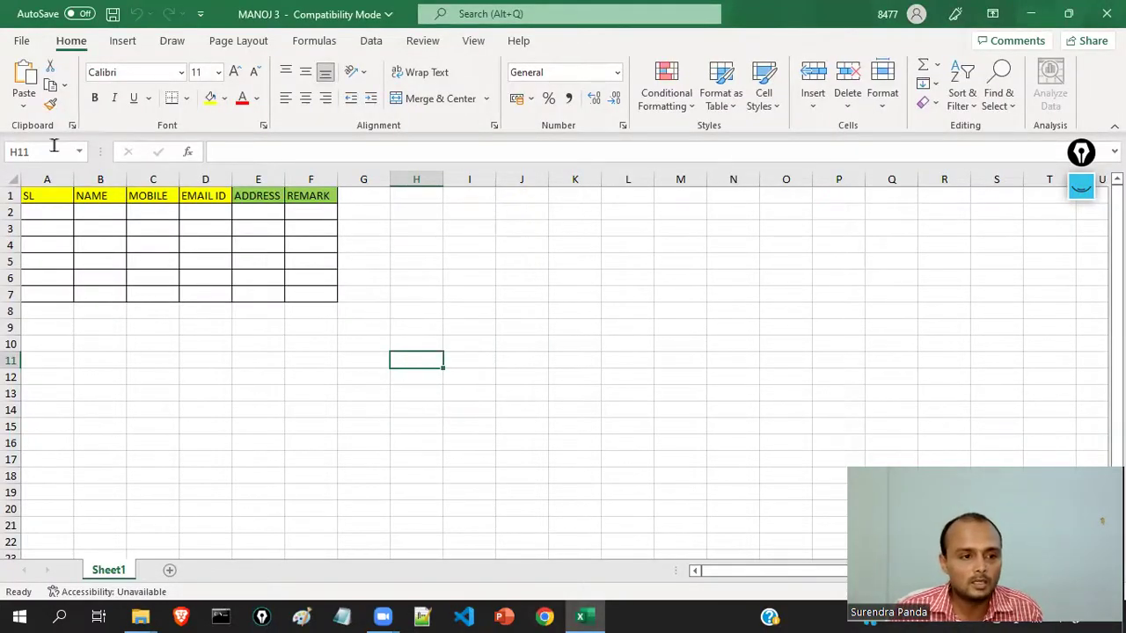
- Check the Info page to confirm MANOJ 3 no longer requires a password
left_click(22, 41)
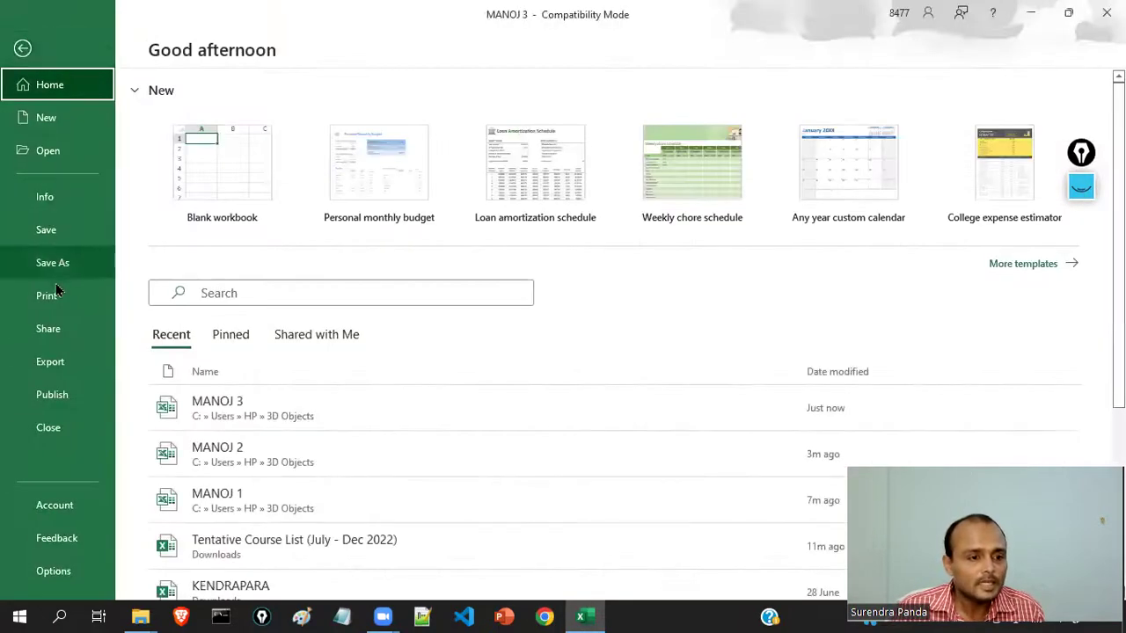
left_click(58, 200)
scroll(334, 443, "down", 1)
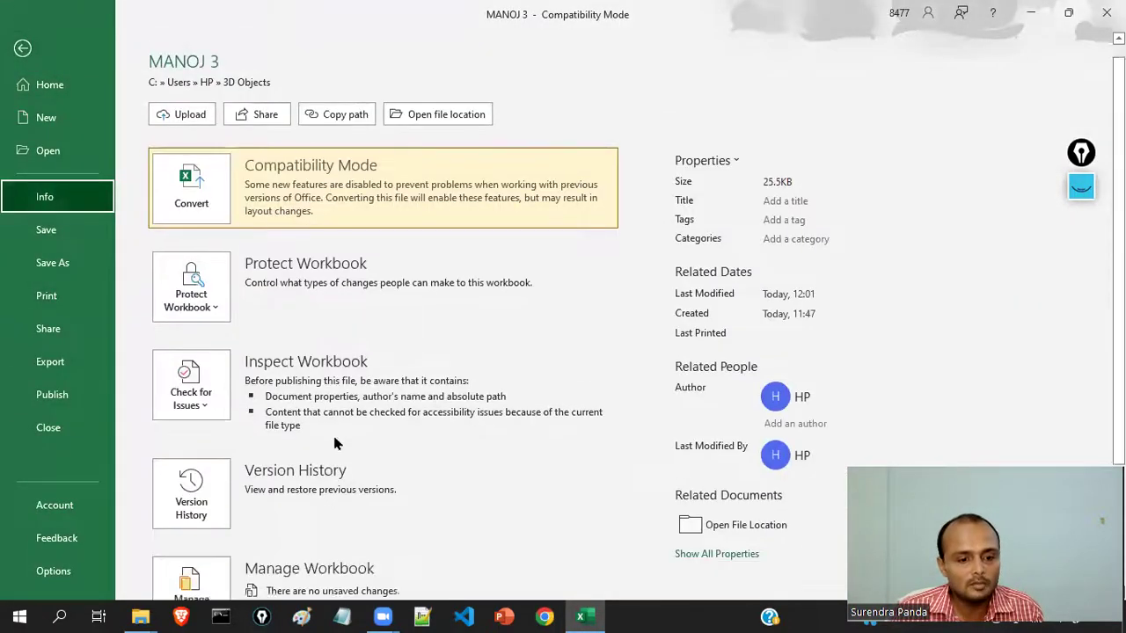
scroll(322, 348, "down", 1)
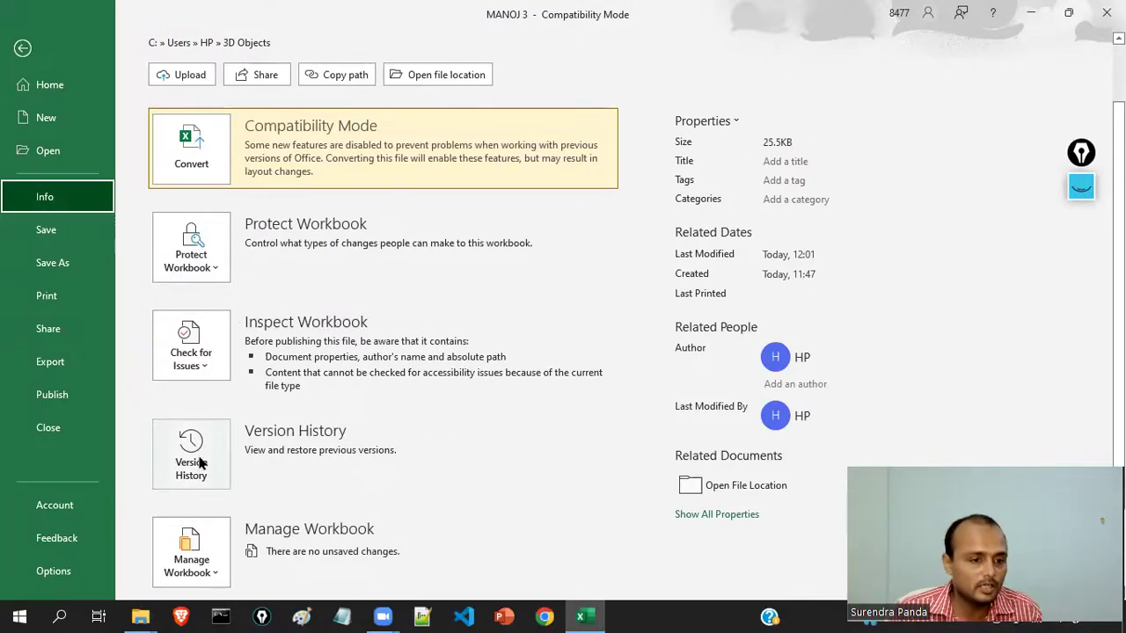
- Start a save, cancel it at the Compatibility Checker, and return to the File pages
left_click(54, 231)
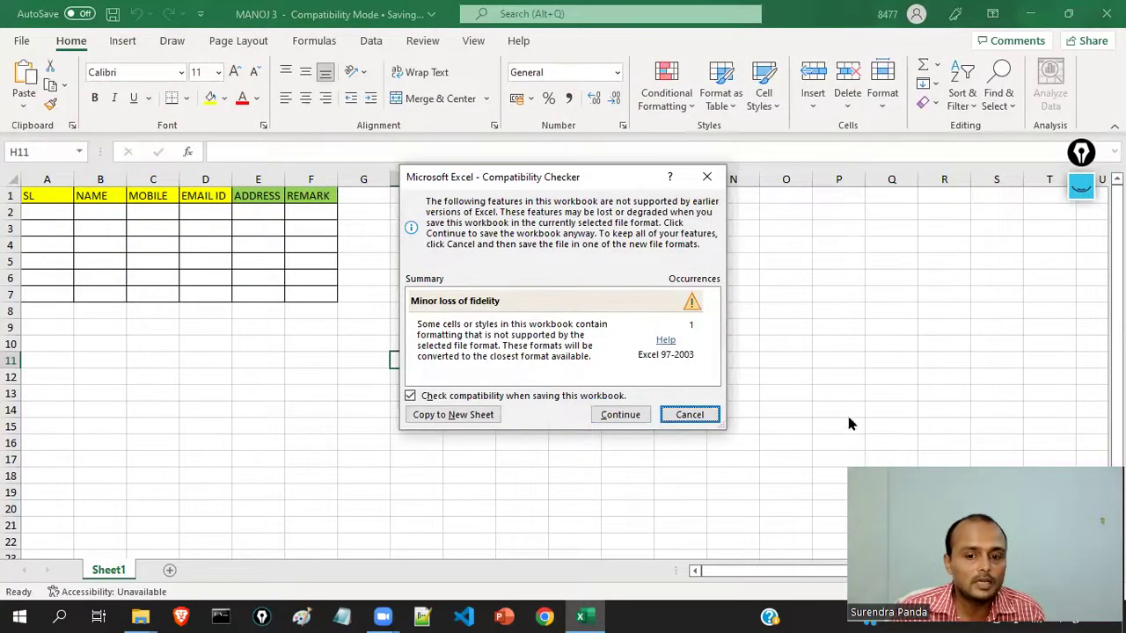
left_click(688, 414)
left_click(27, 42)
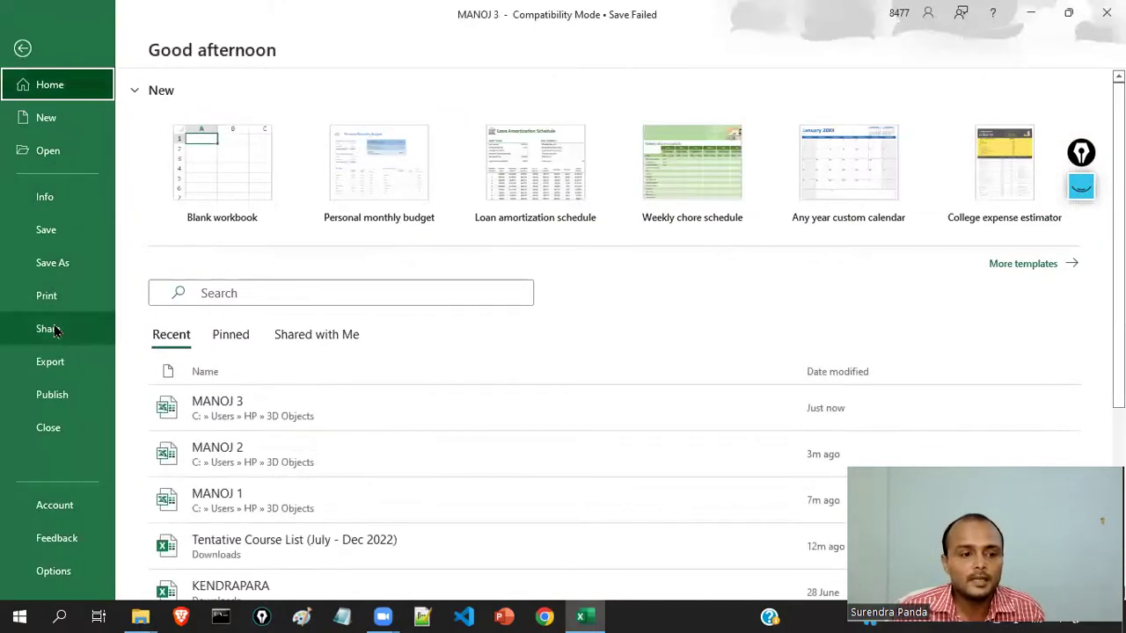
- Look at the Export and Publish pages, then go to the Account page
left_click(51, 367)
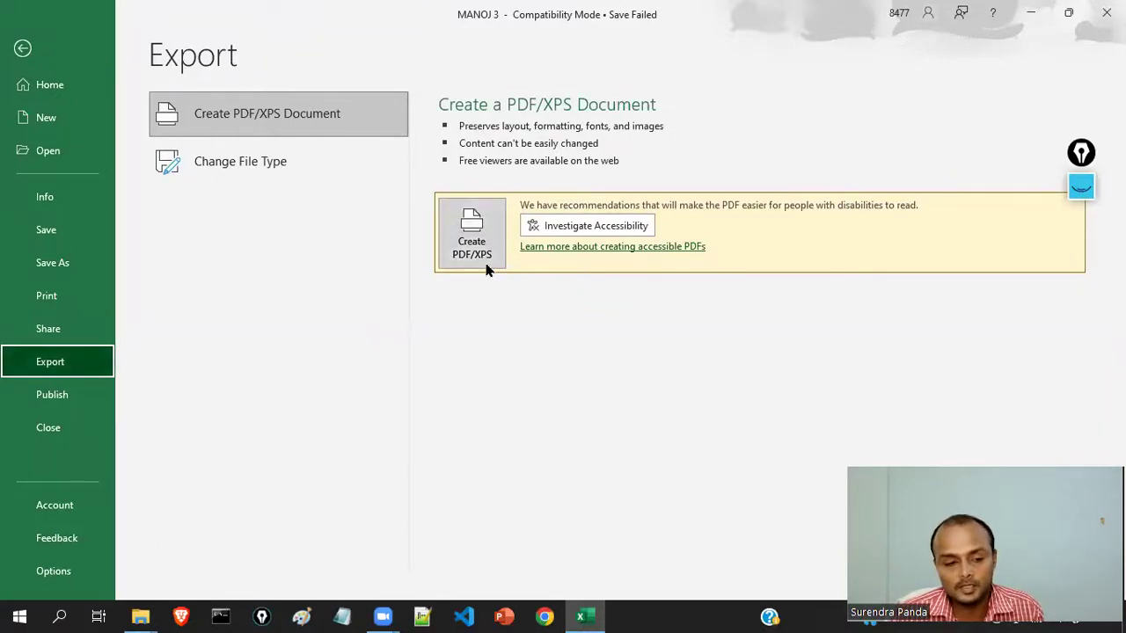
left_click(48, 400)
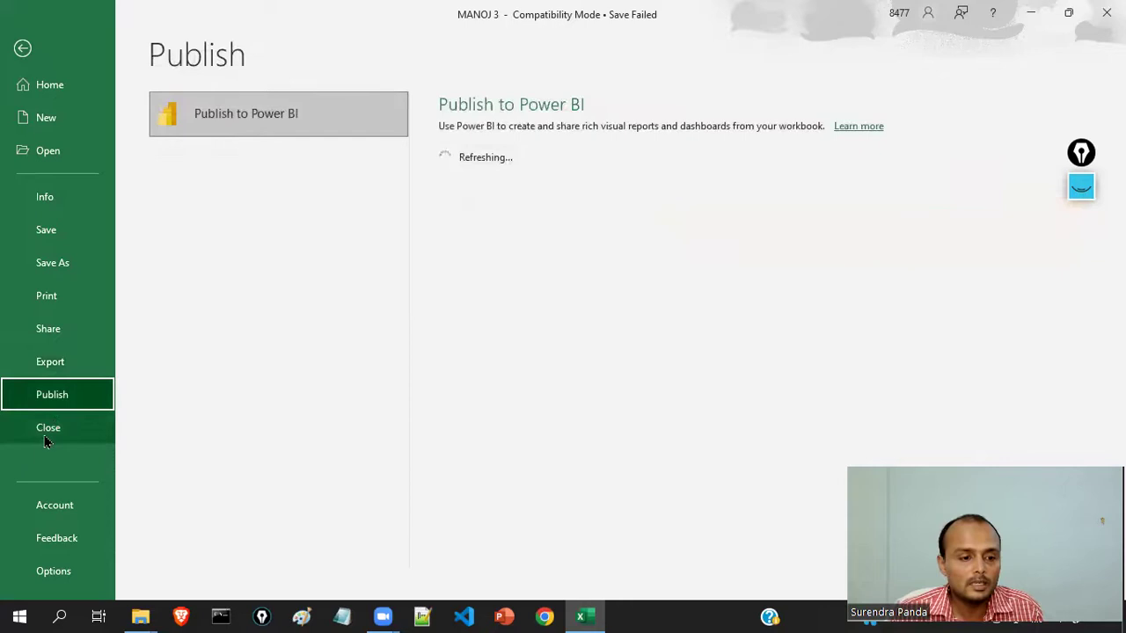
left_click(46, 508)
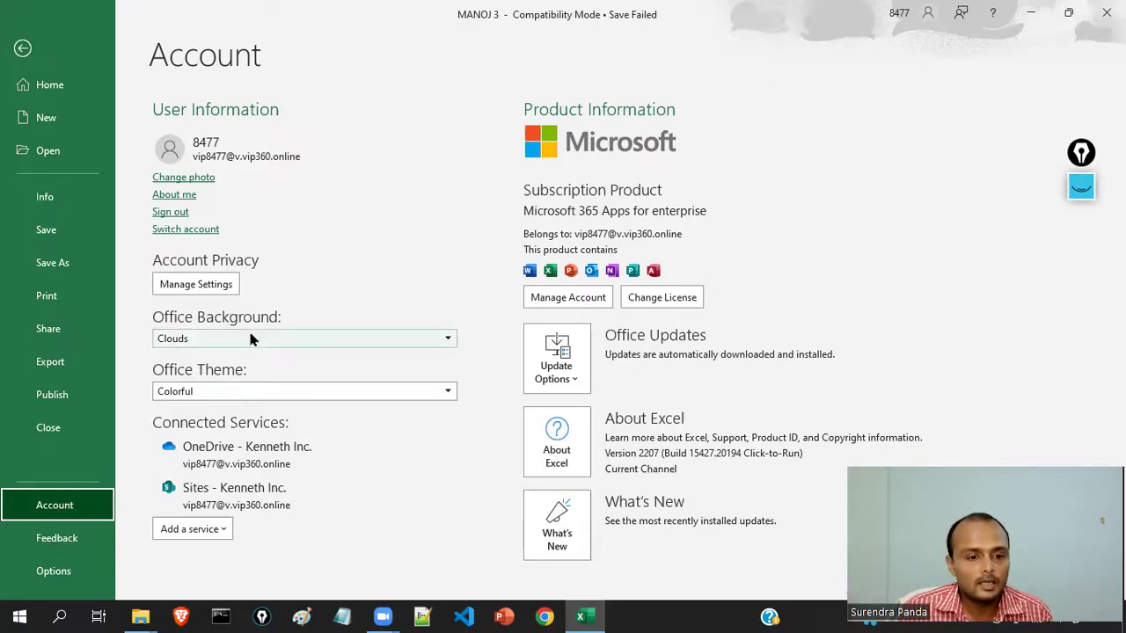
- Review the Office Background and Theme lists, keeping Calligraphy and Colorful, then go back to the sheet
left_click(220, 337)
left_click(223, 374)
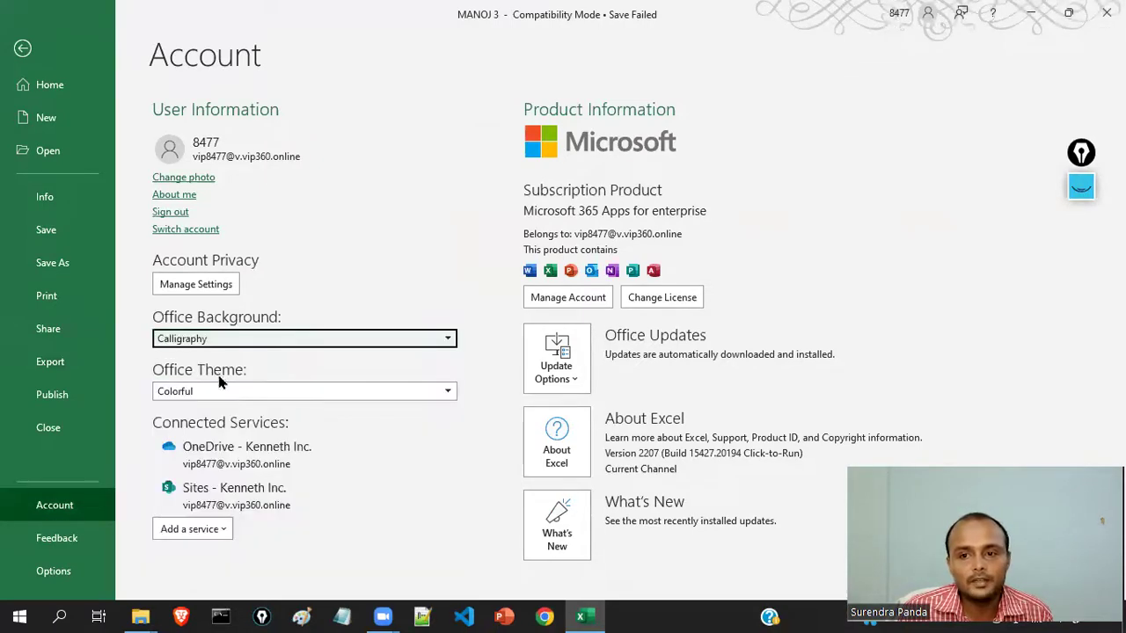
left_click(317, 343)
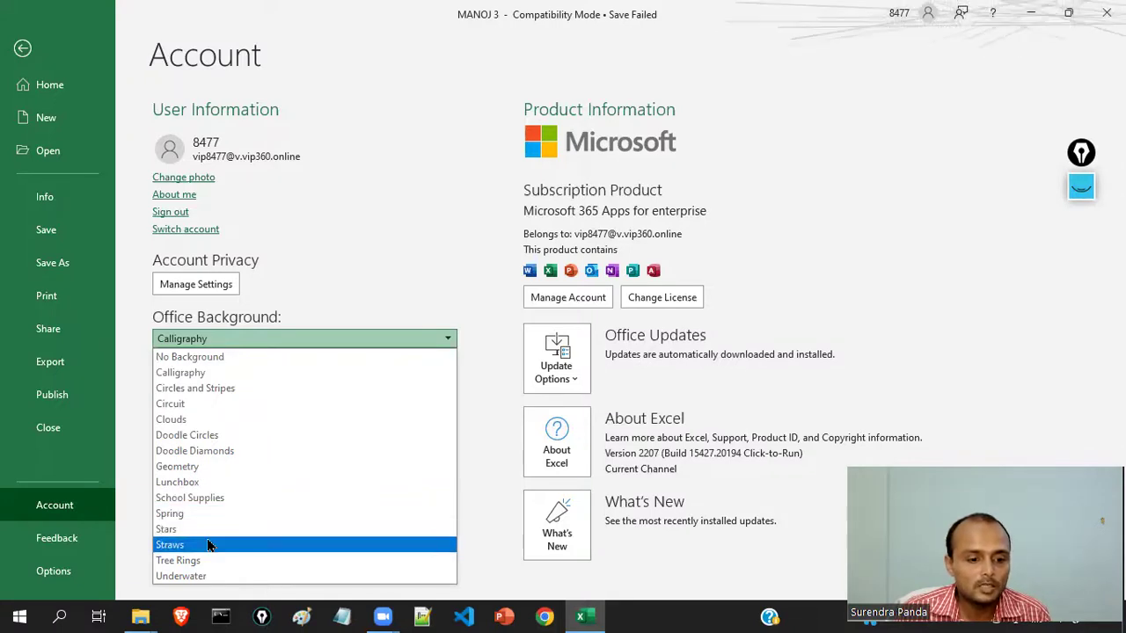
left_click(342, 247)
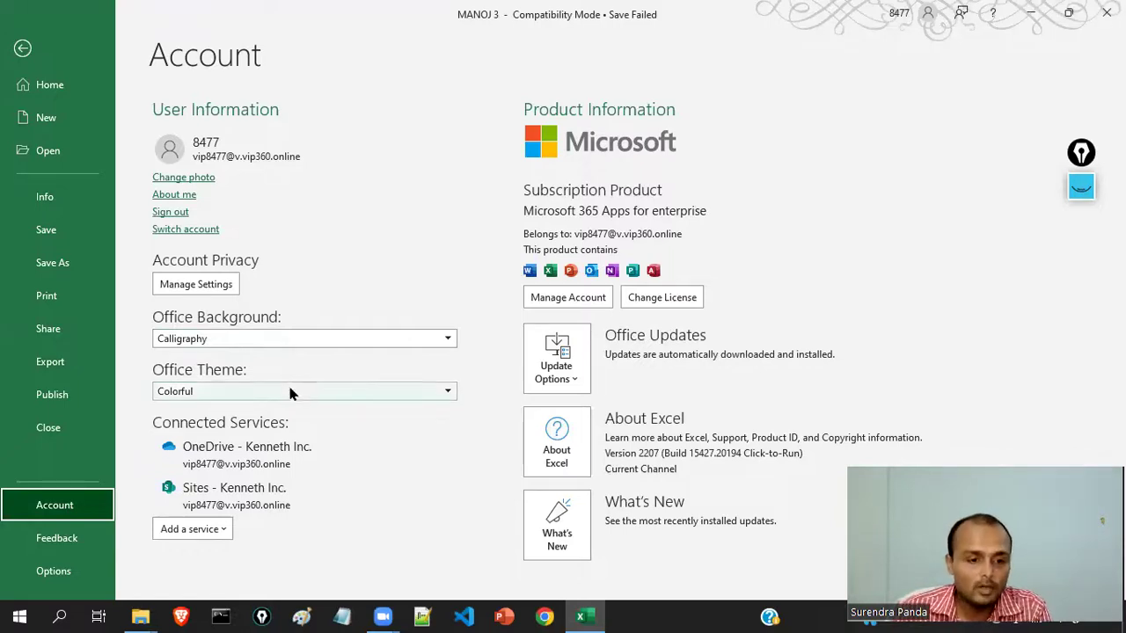
left_click(213, 392)
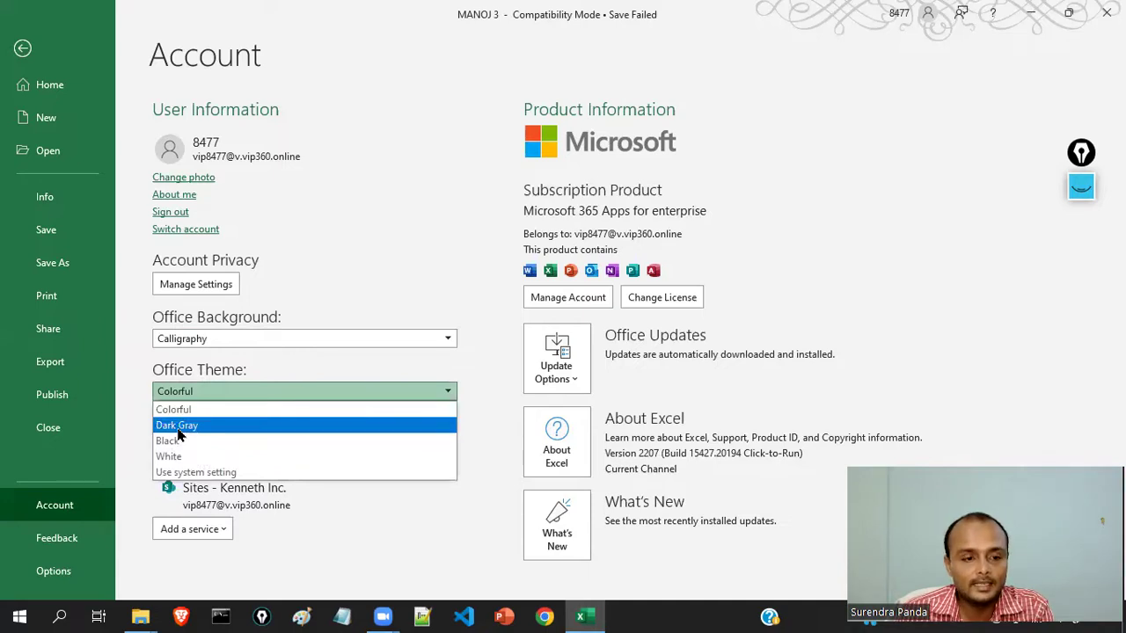
left_click(23, 51)
left_click(22, 49)
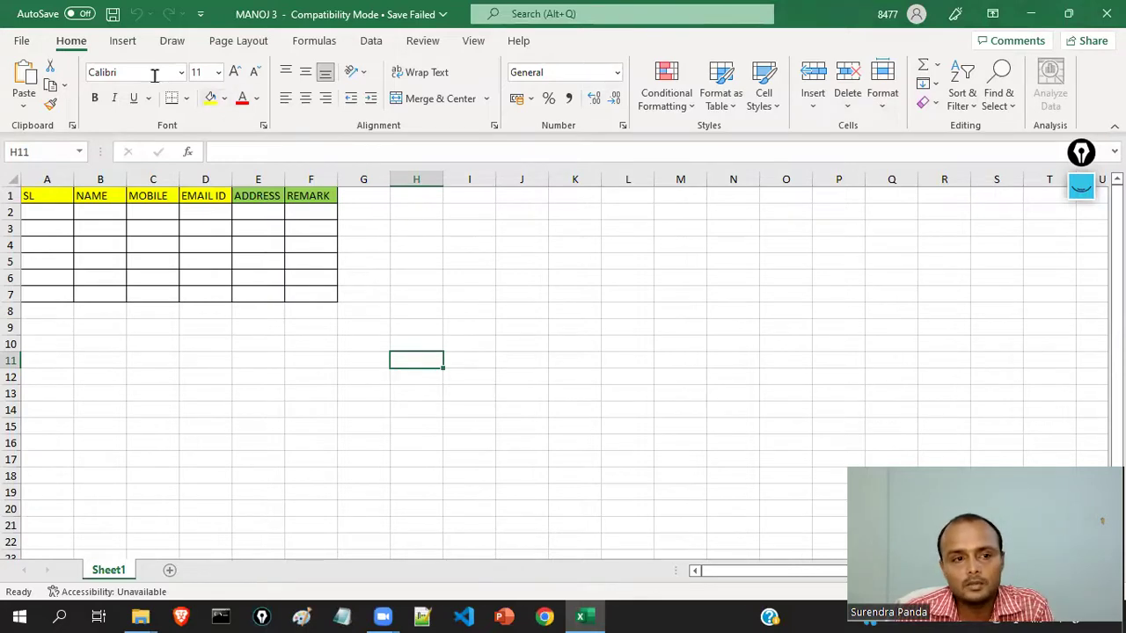
- Change the Office Theme to Dark Gray on the Account page and return to the worksheet
left_click(20, 42)
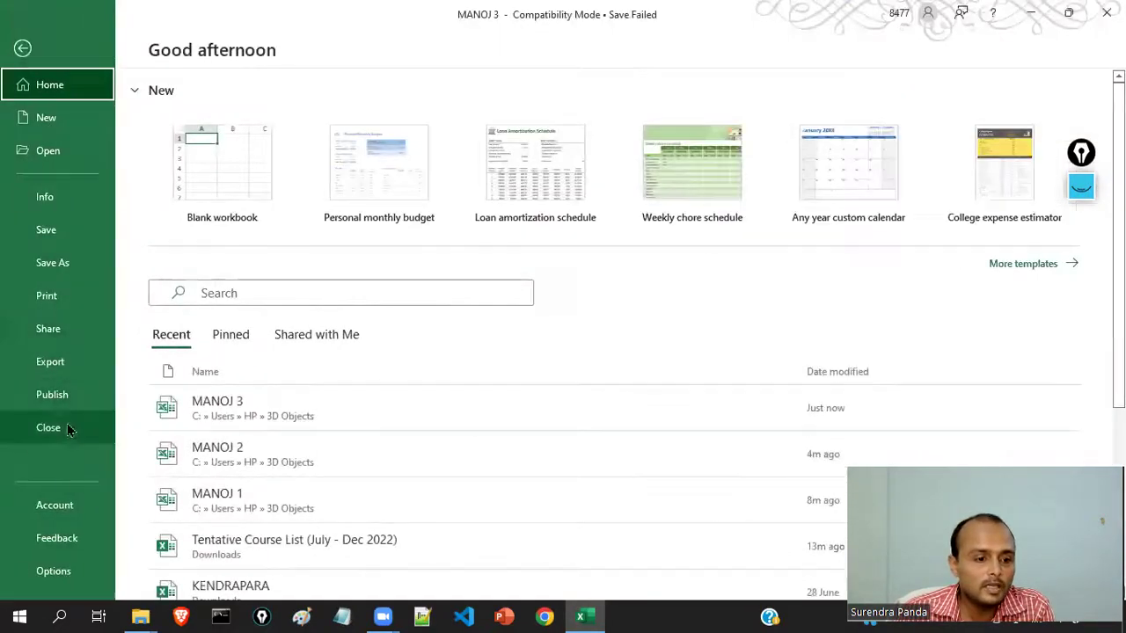
left_click(40, 507)
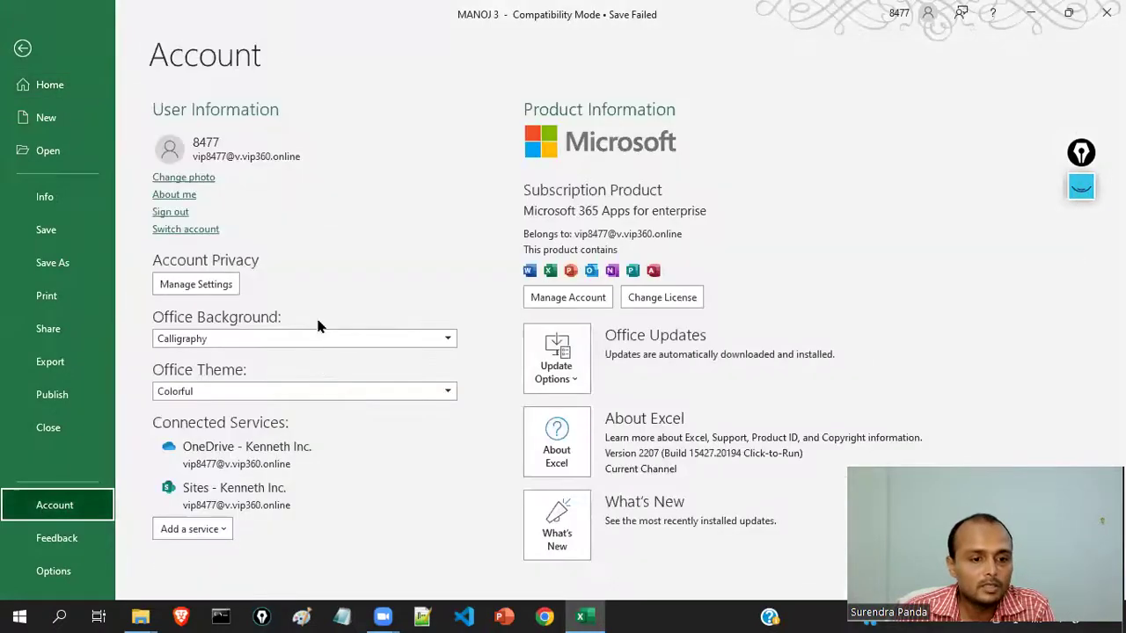
left_click(214, 394)
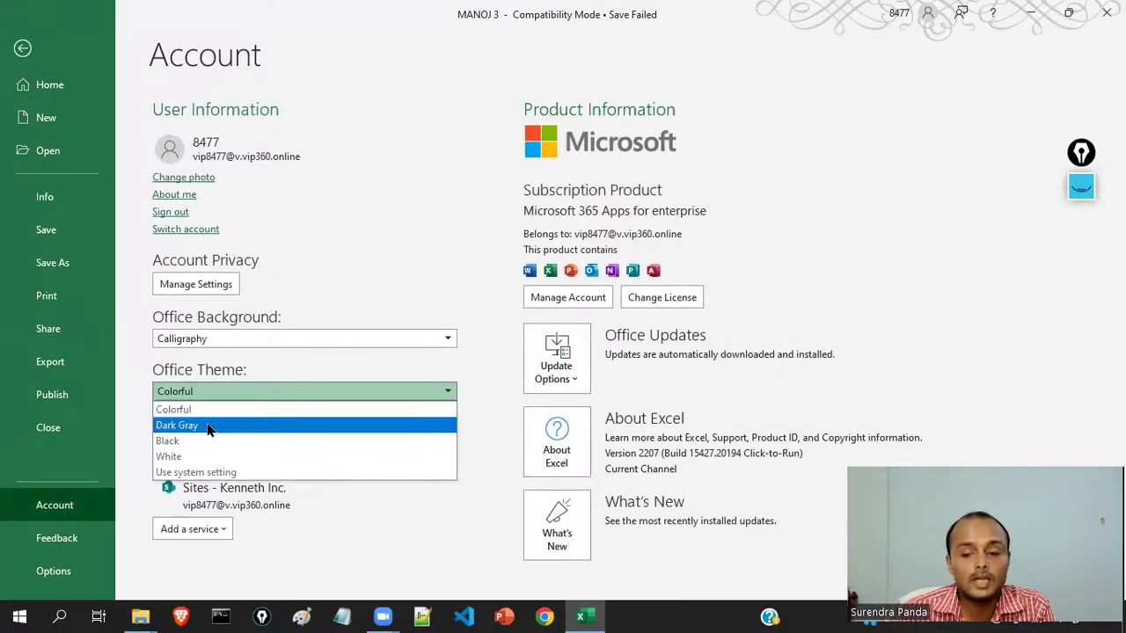
left_click(209, 429)
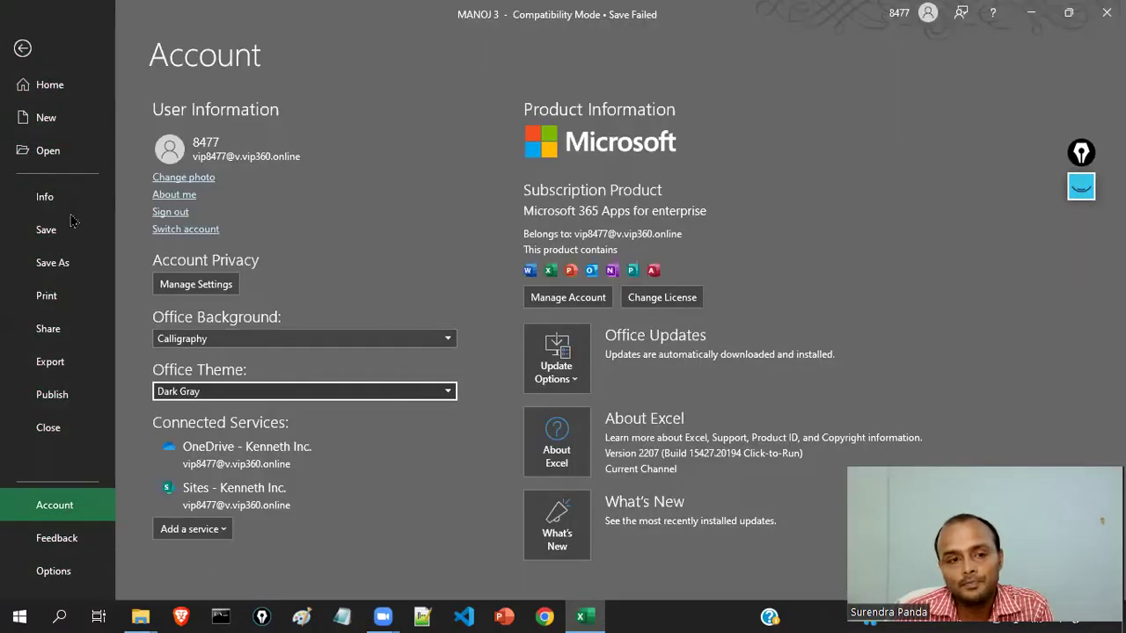
left_click(23, 48)
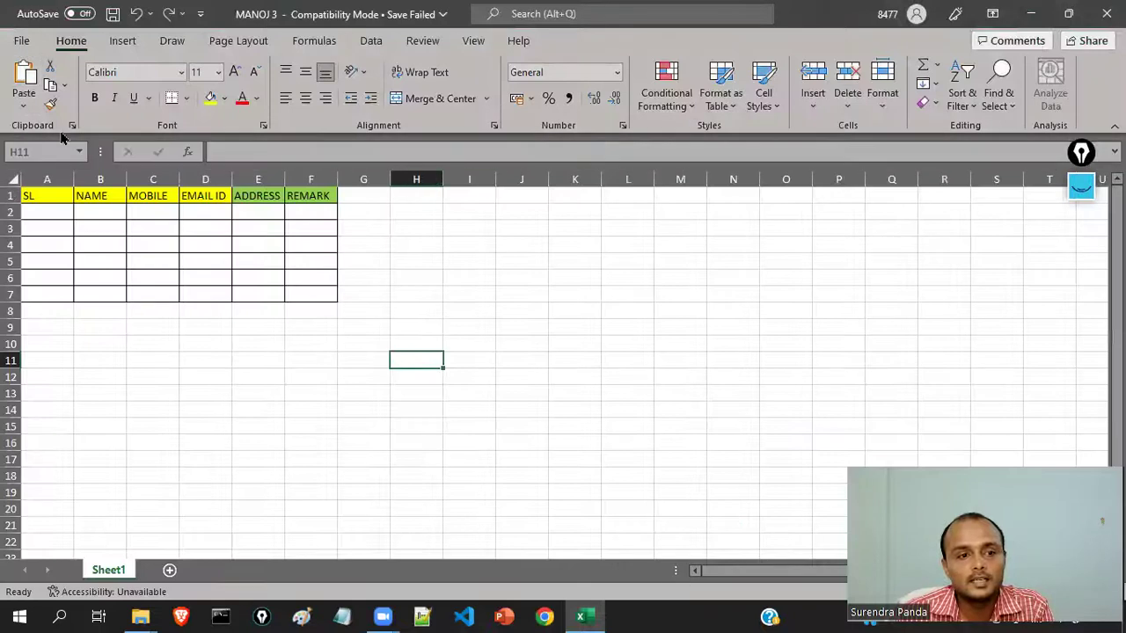
- Look through the Insert, Draw and Page Layout ribbon tabs in the dark theme
left_click(122, 41)
left_click(172, 42)
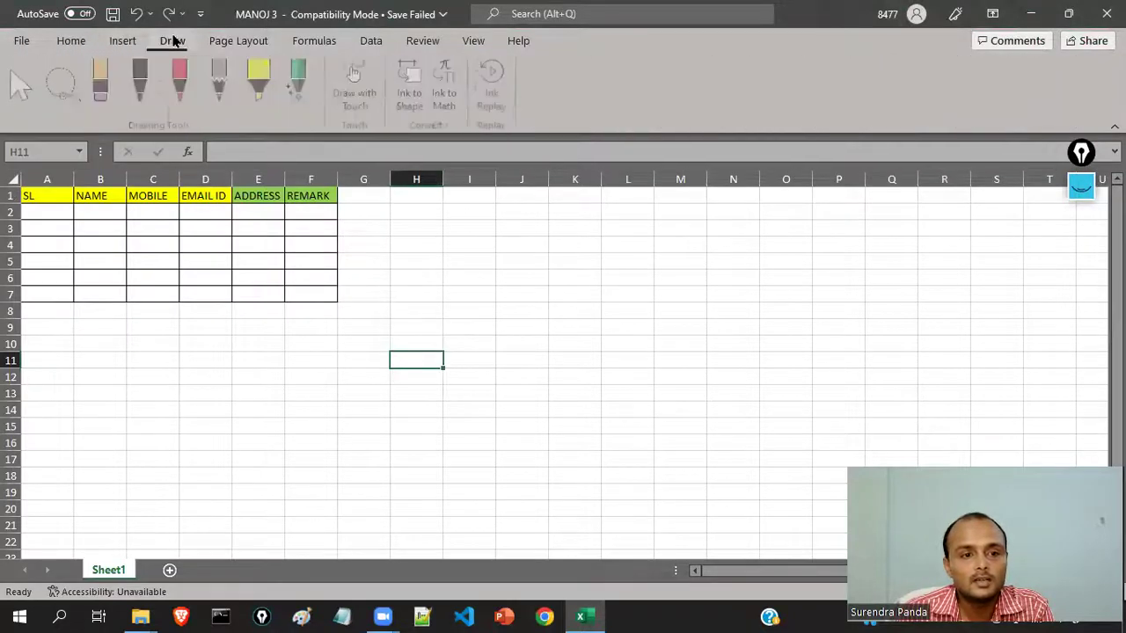
left_click(220, 42)
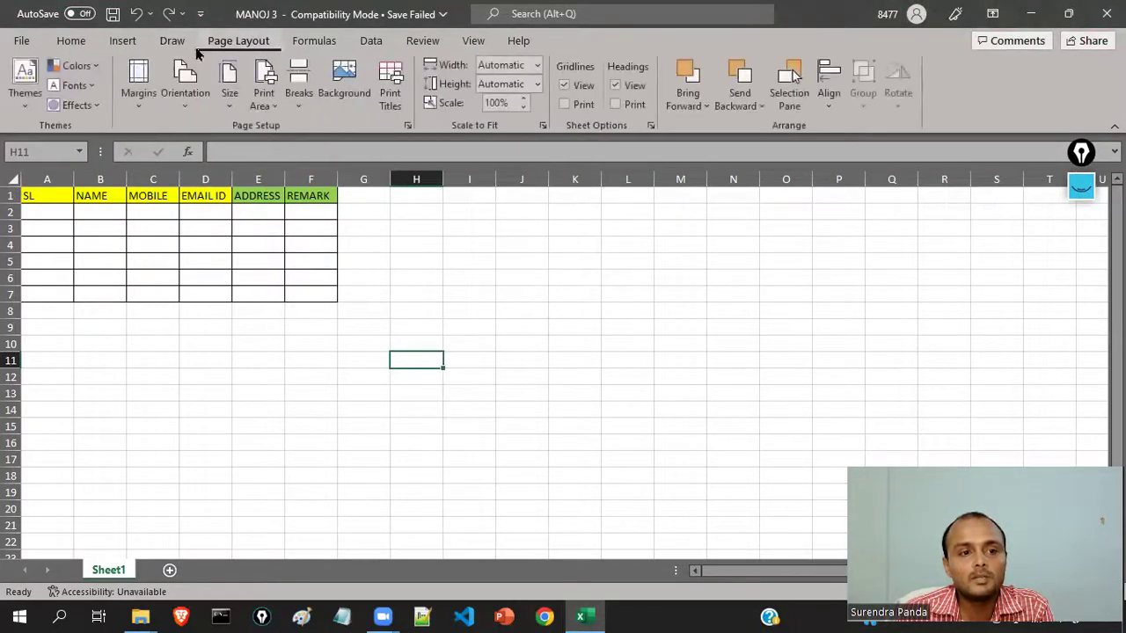
- On the Account page try the Black and White Office themes, ending on Colorful
left_click(71, 42)
left_click(22, 41)
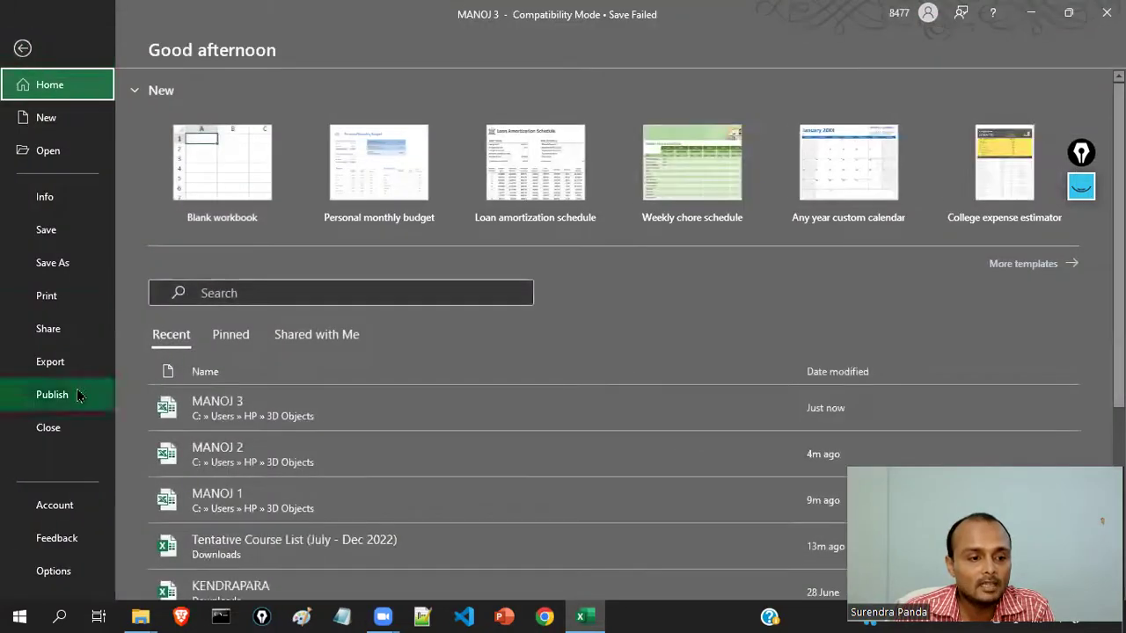
left_click(55, 505)
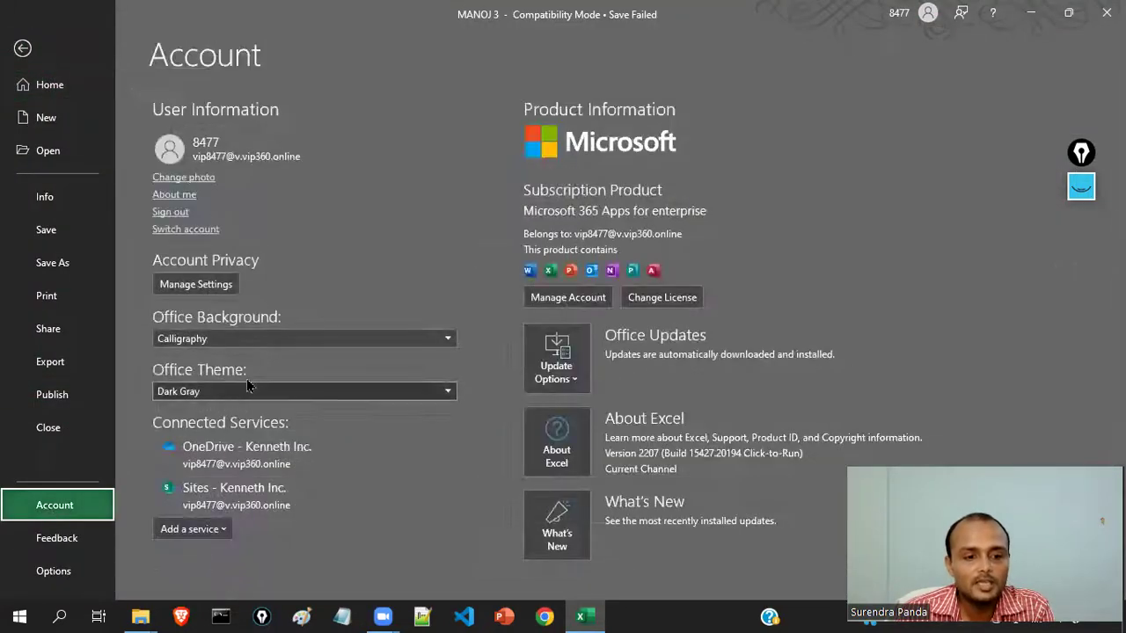
left_click(251, 392)
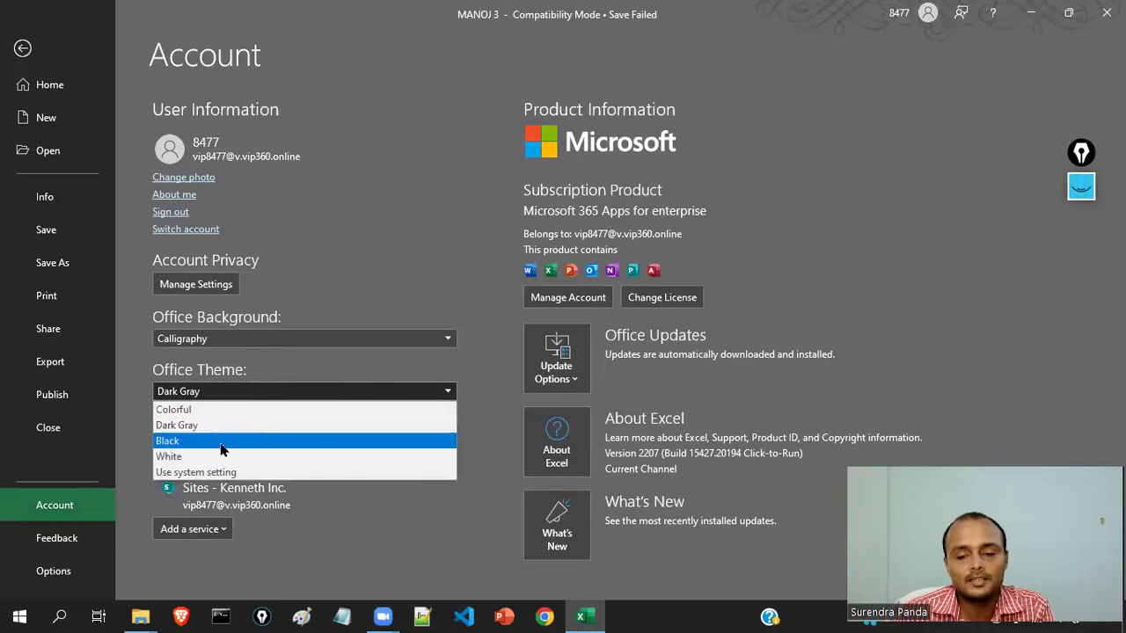
left_click(221, 442)
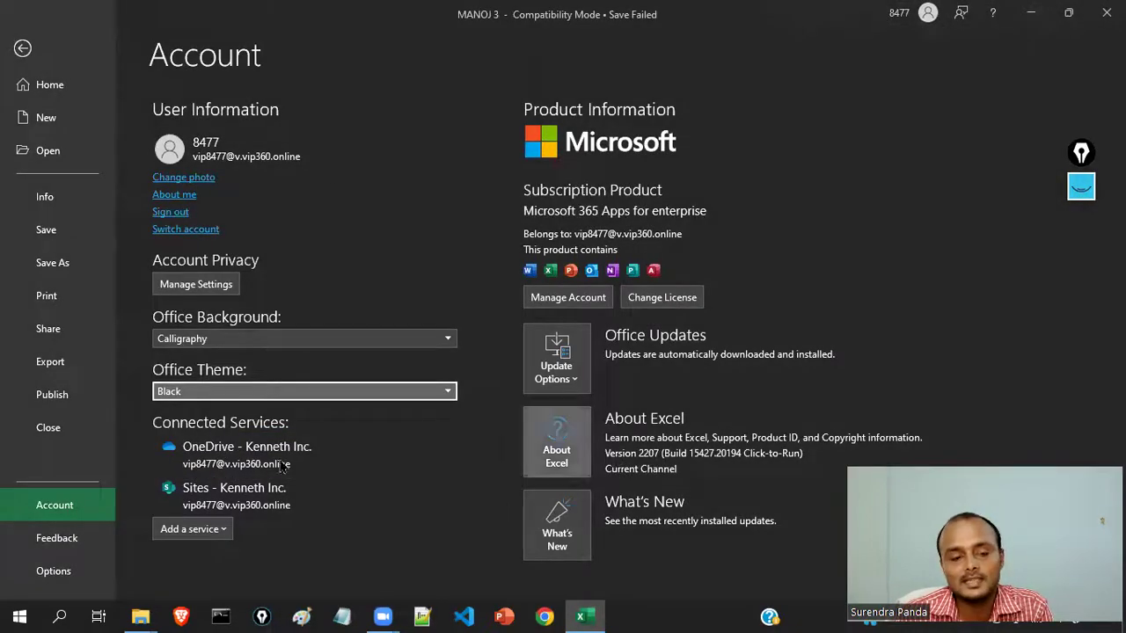
left_click(224, 387)
left_click(220, 455)
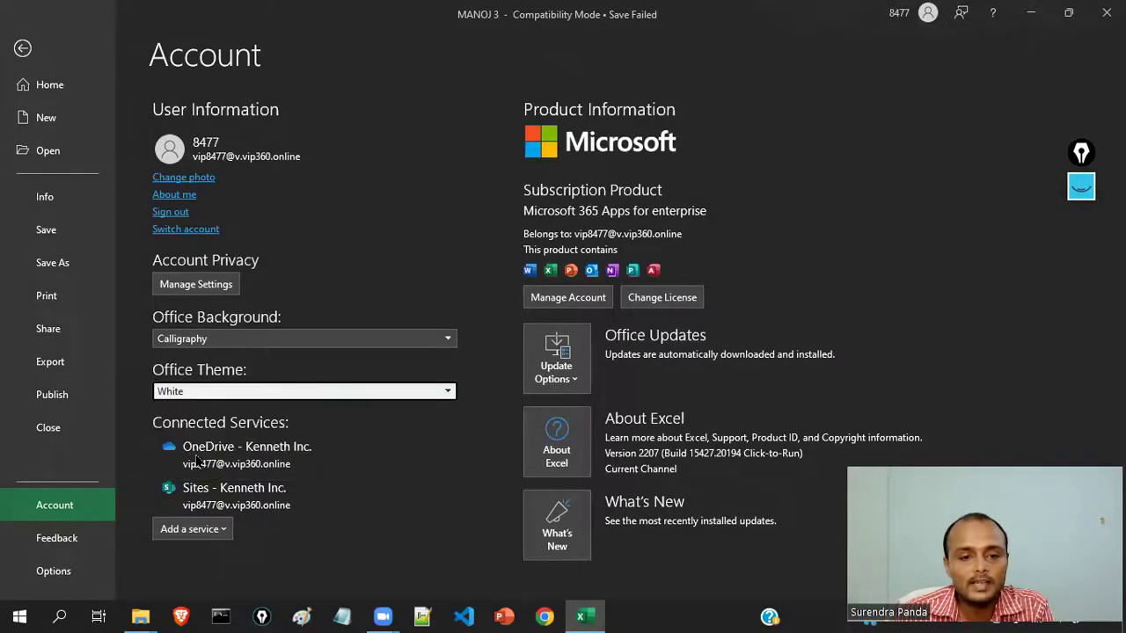
left_click(307, 392)
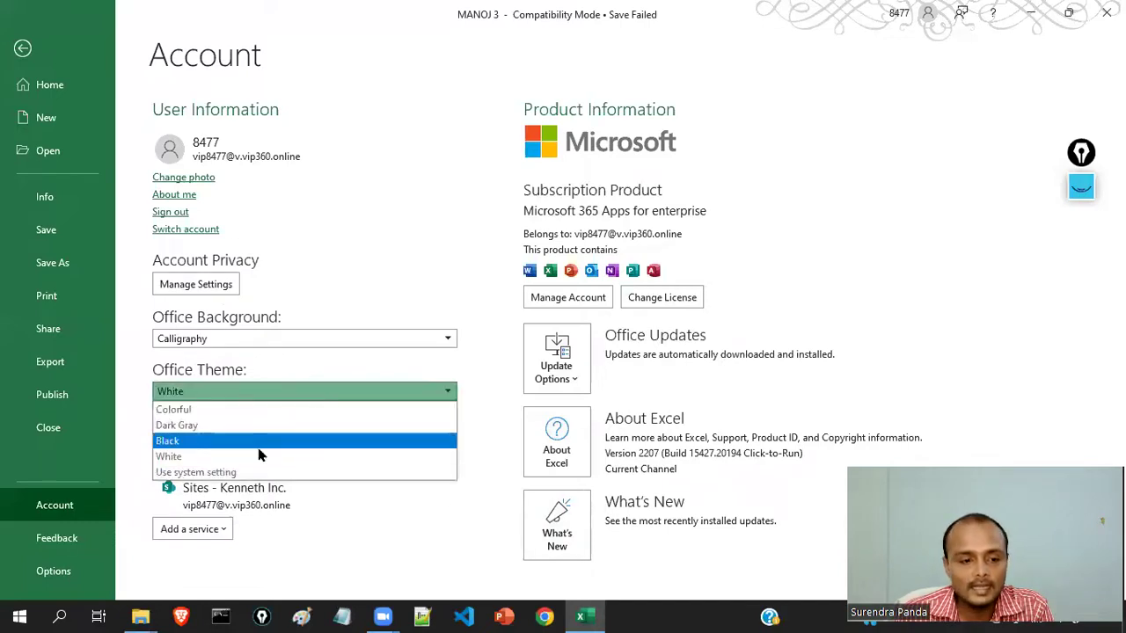
left_click(205, 411)
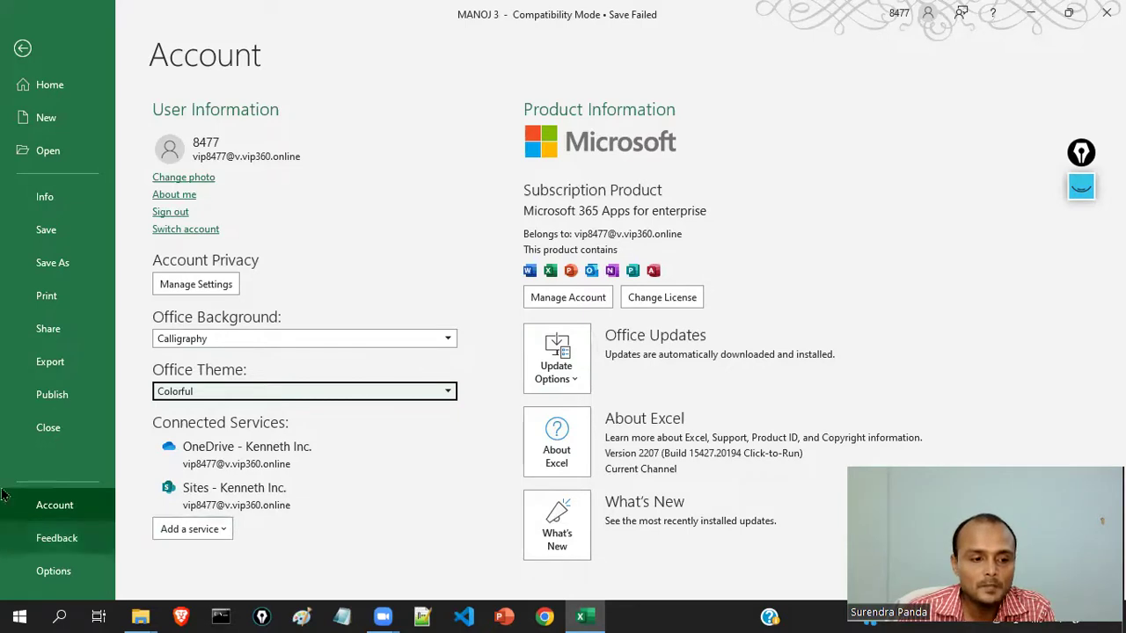
- Open Excel Options on the General page and reposition the window
left_click(54, 573)
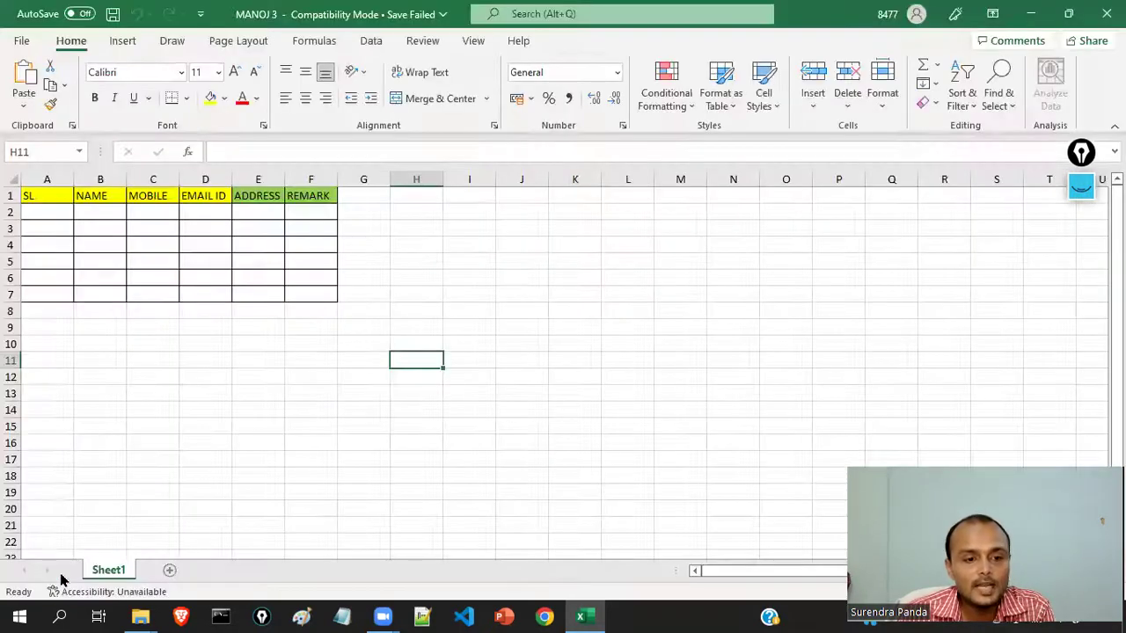
left_click_drag(509, 36, 441, 83)
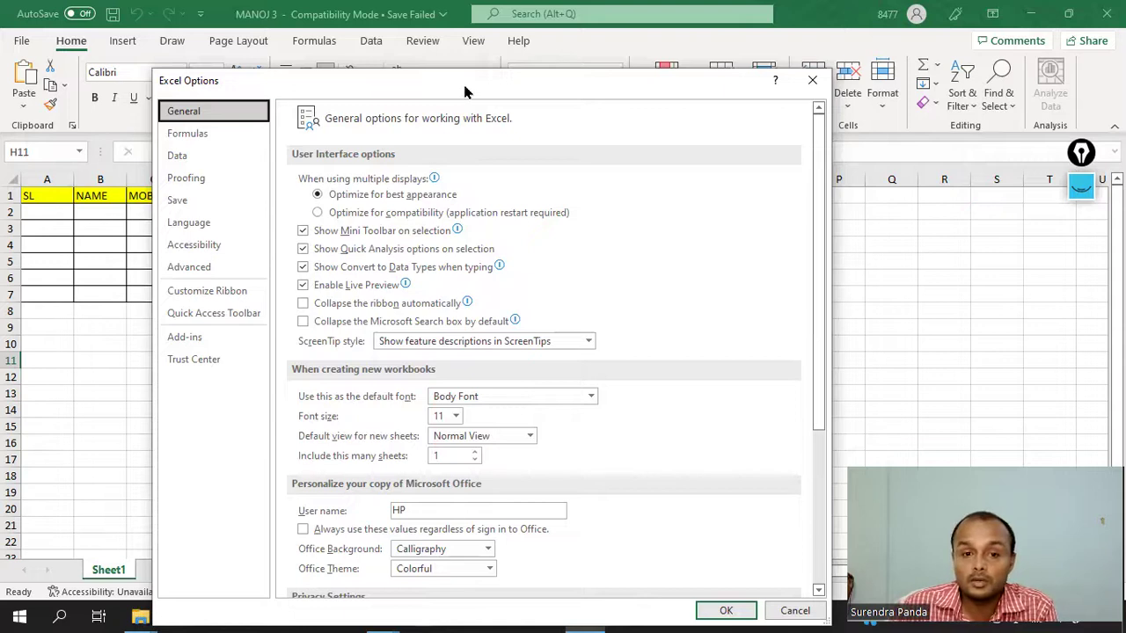
left_click_drag(463, 88, 462, 62)
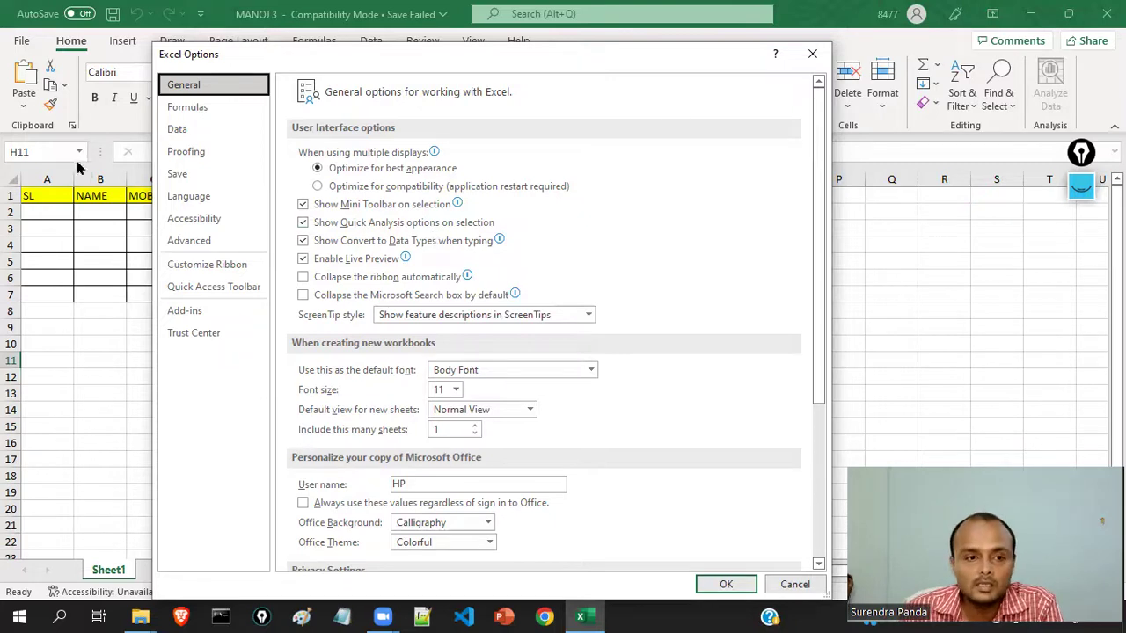
left_click_drag(816, 227, 820, 293)
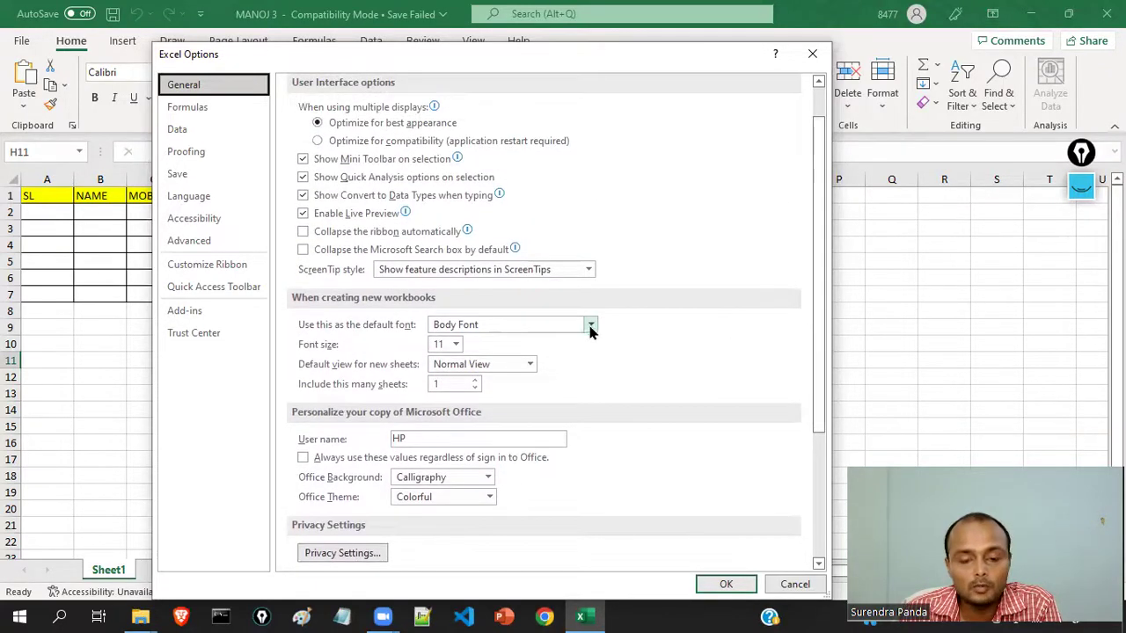
- Try 14 as the default font size for new workbooks, then set it back to 11
left_click(591, 326)
left_click(592, 325)
left_click(455, 344)
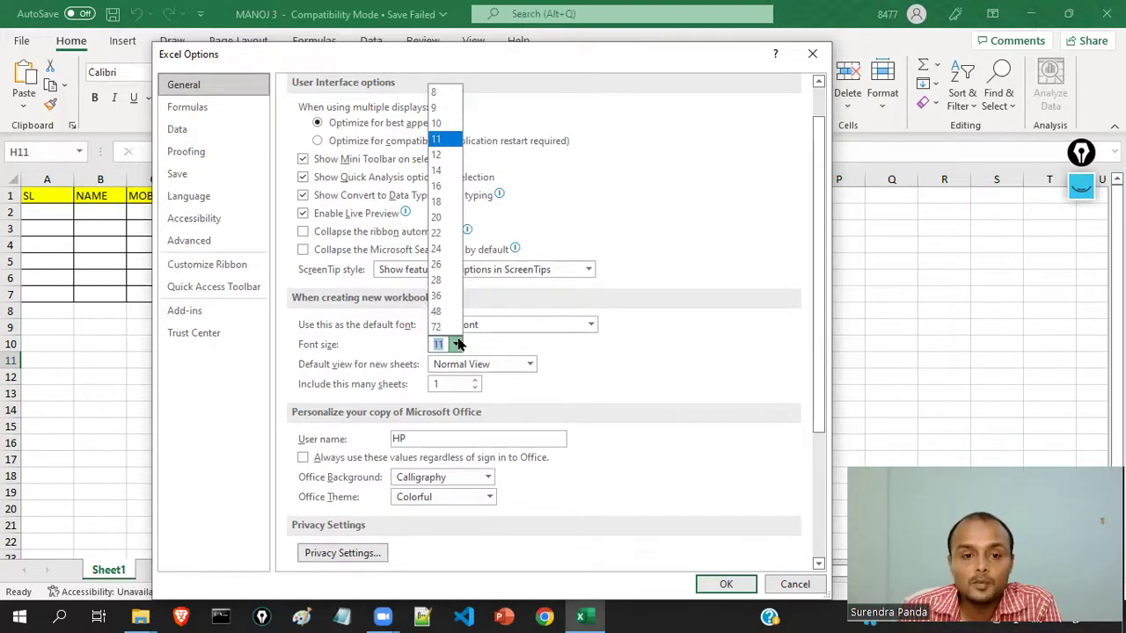
left_click(446, 171)
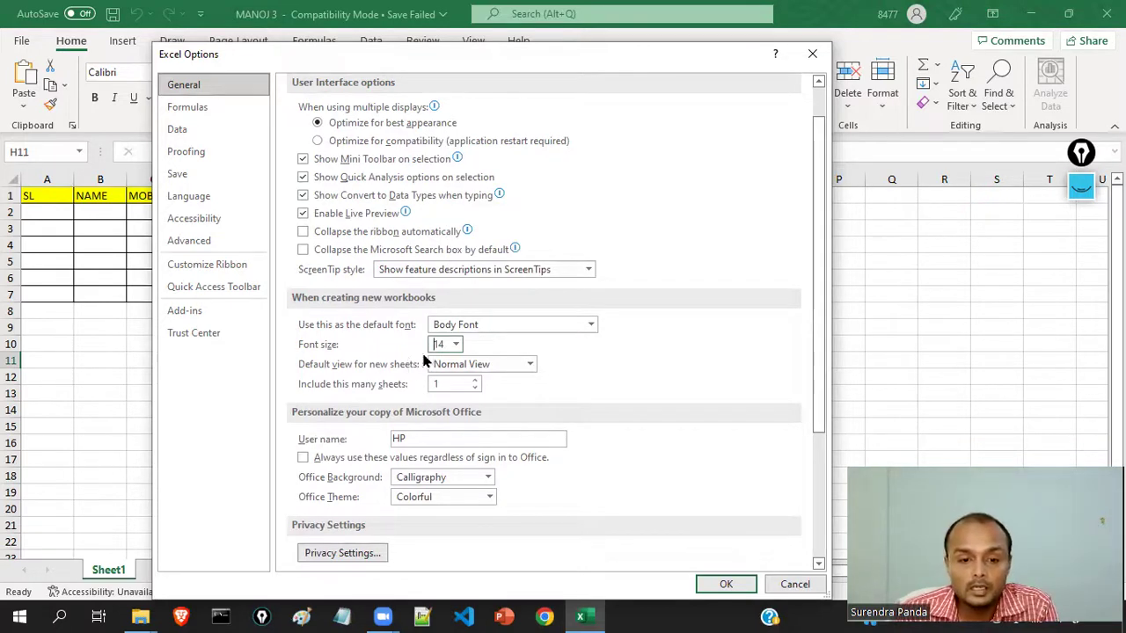
left_click(456, 344)
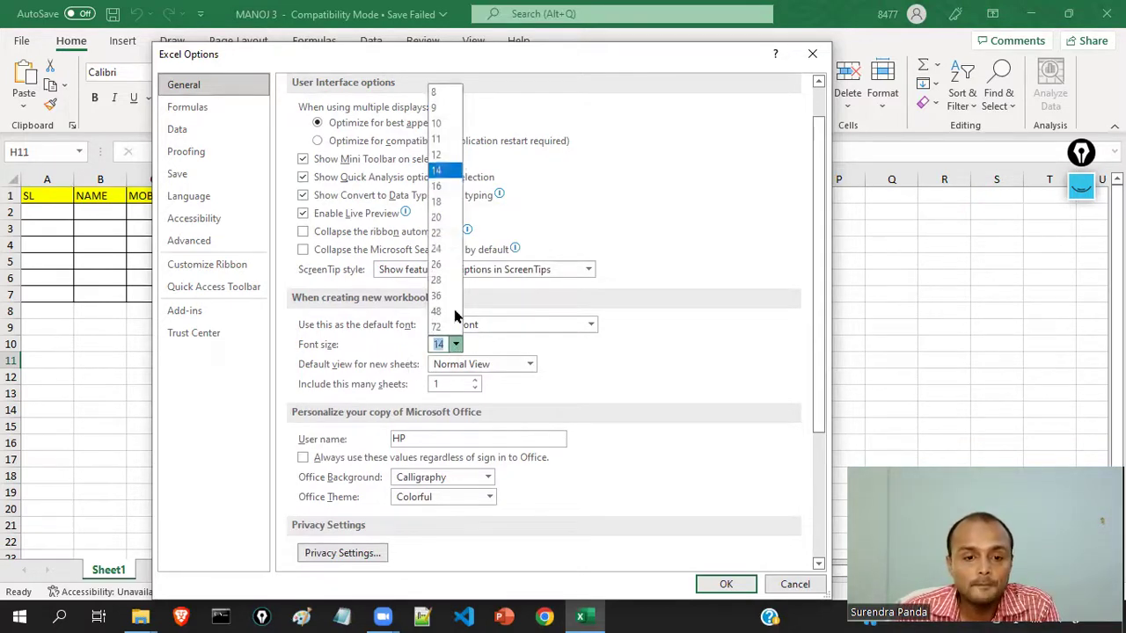
left_click(444, 139)
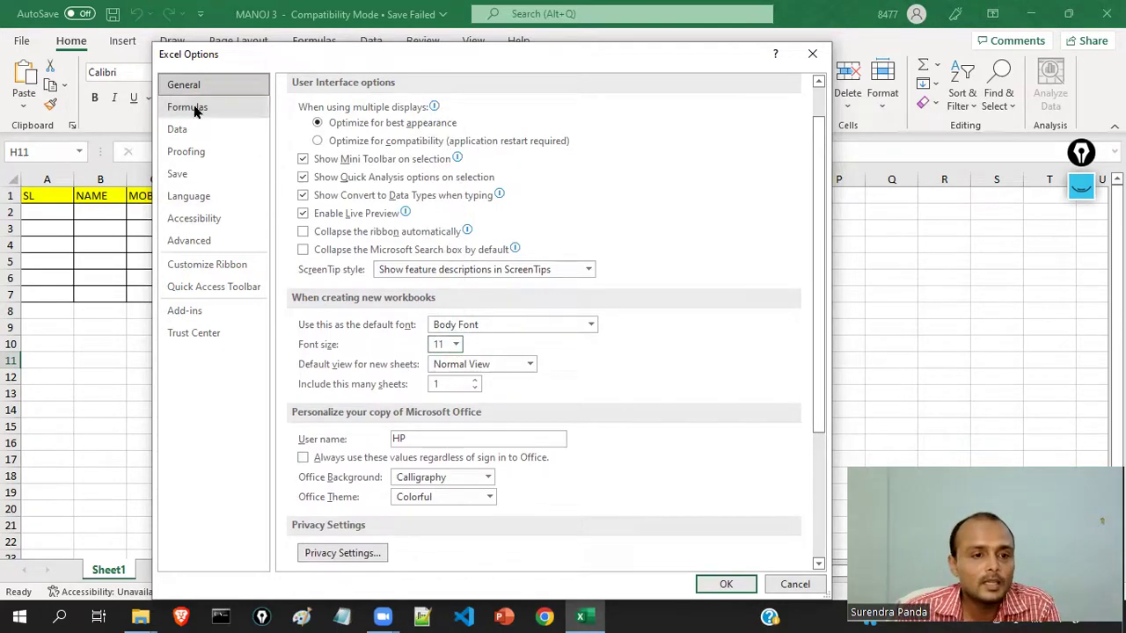
- Review the Formulas, Data, Proofing, Save, Language and Accessibility option pages, ending on Advanced
left_click(193, 109)
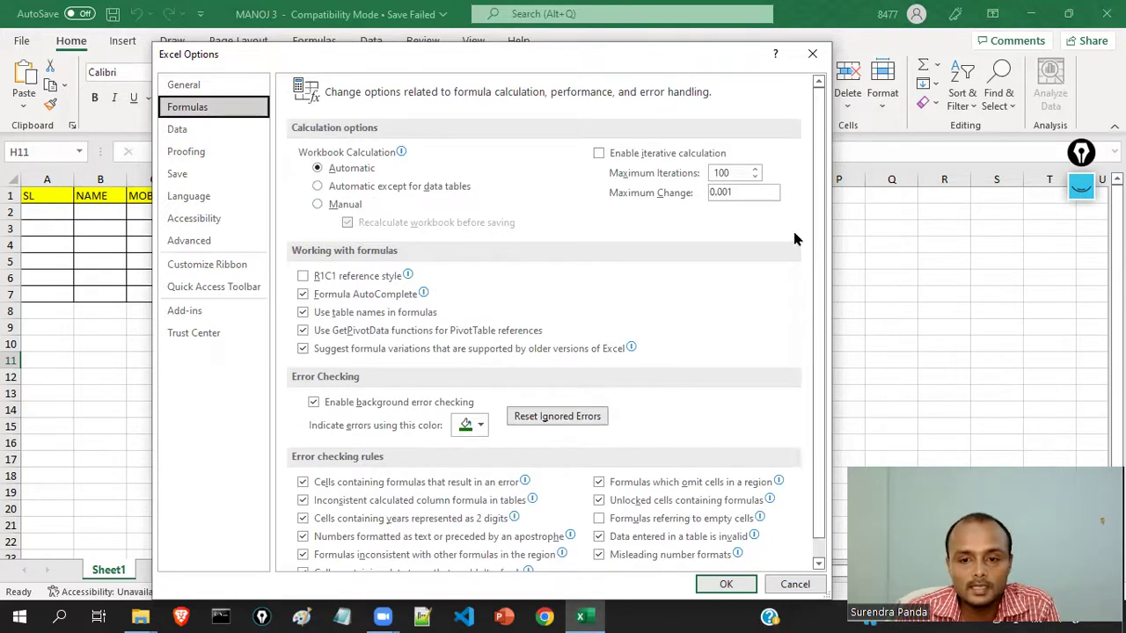
scroll(818, 232, "down", 1)
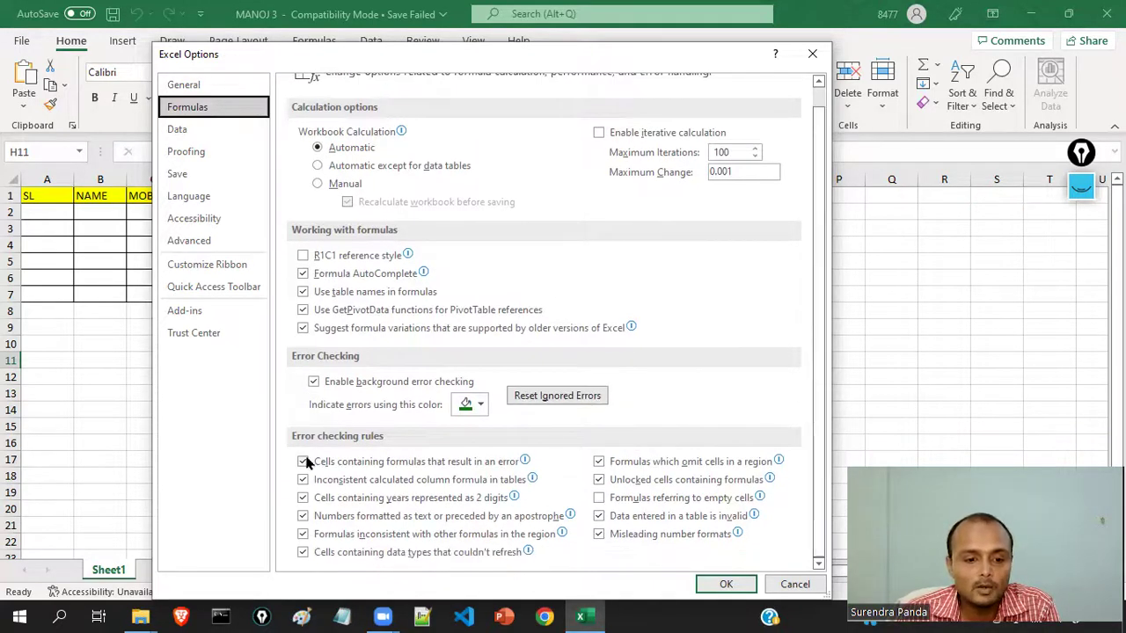
left_click(178, 130)
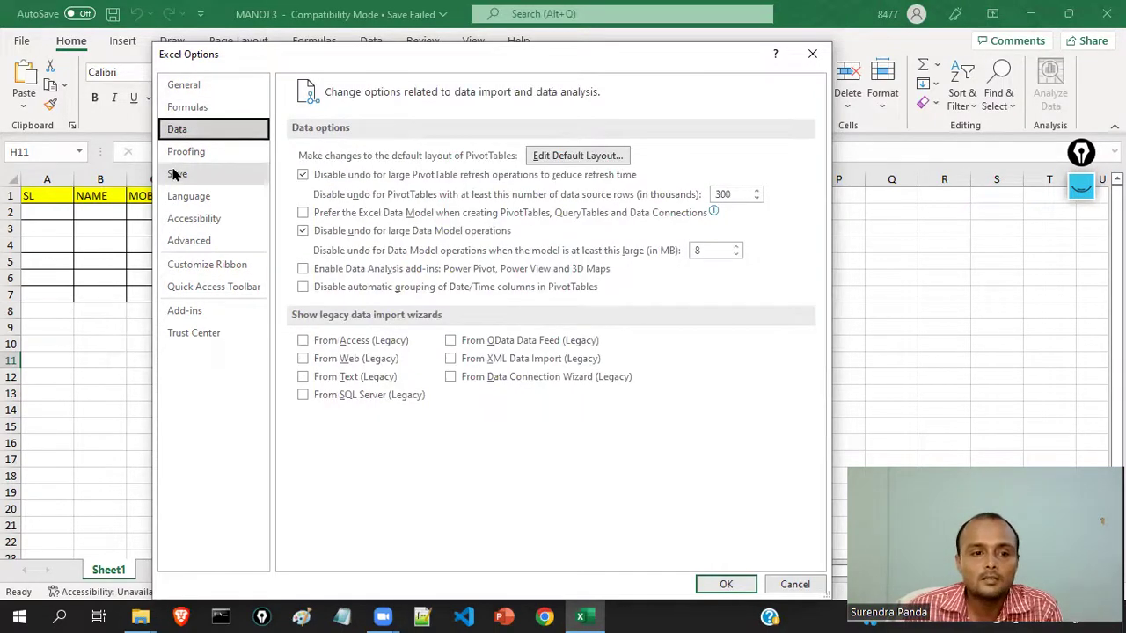
left_click(186, 151)
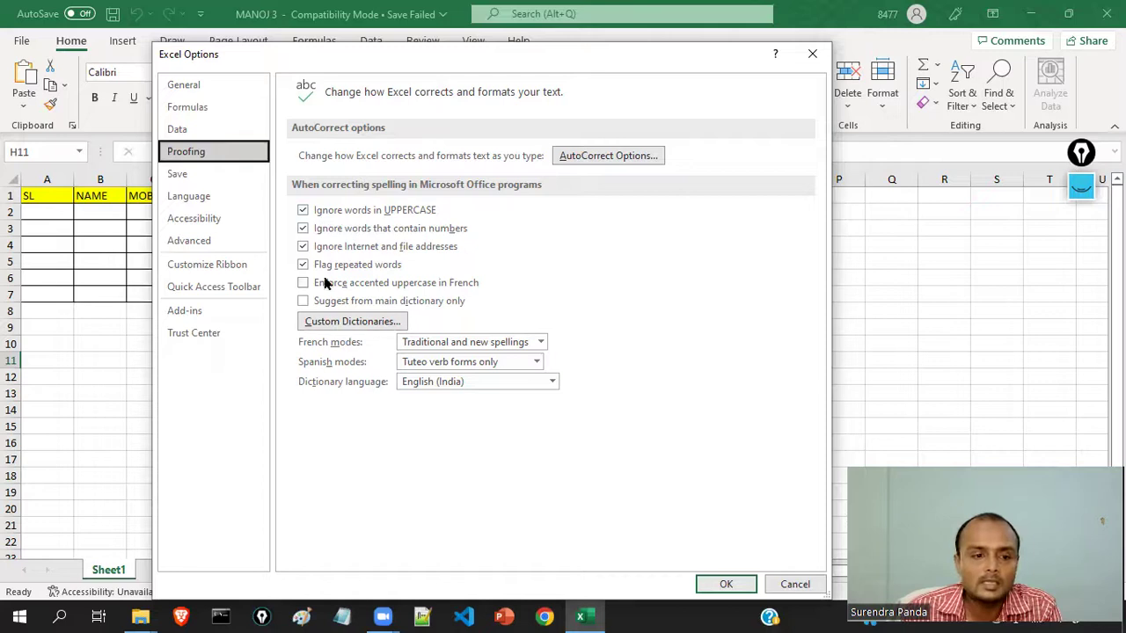
left_click(197, 174)
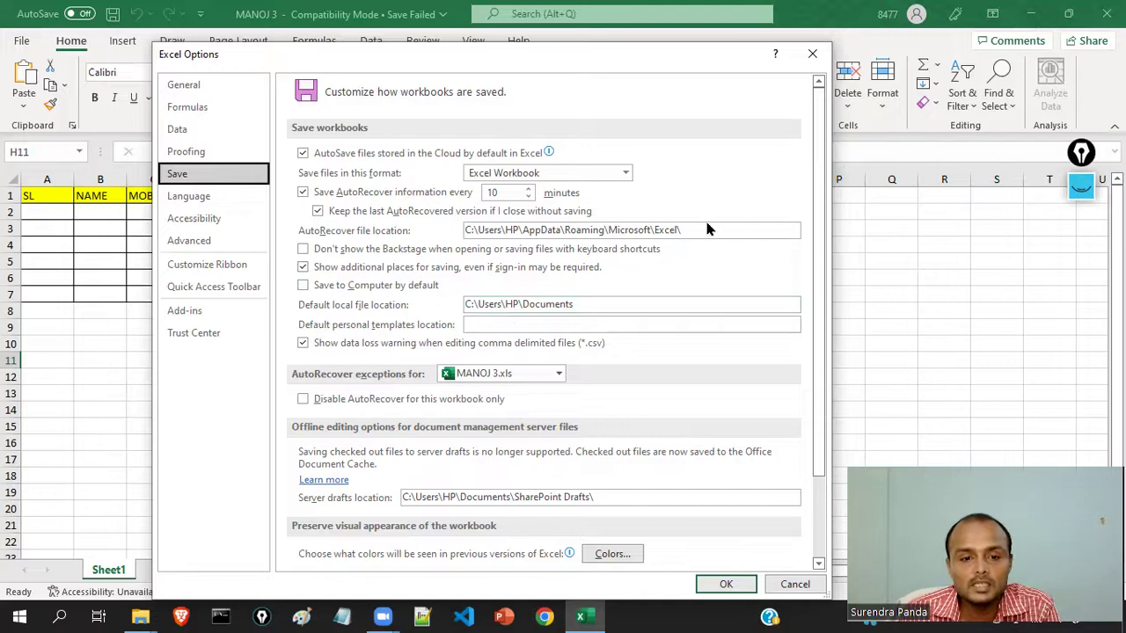
scroll(465, 430, "down", 3)
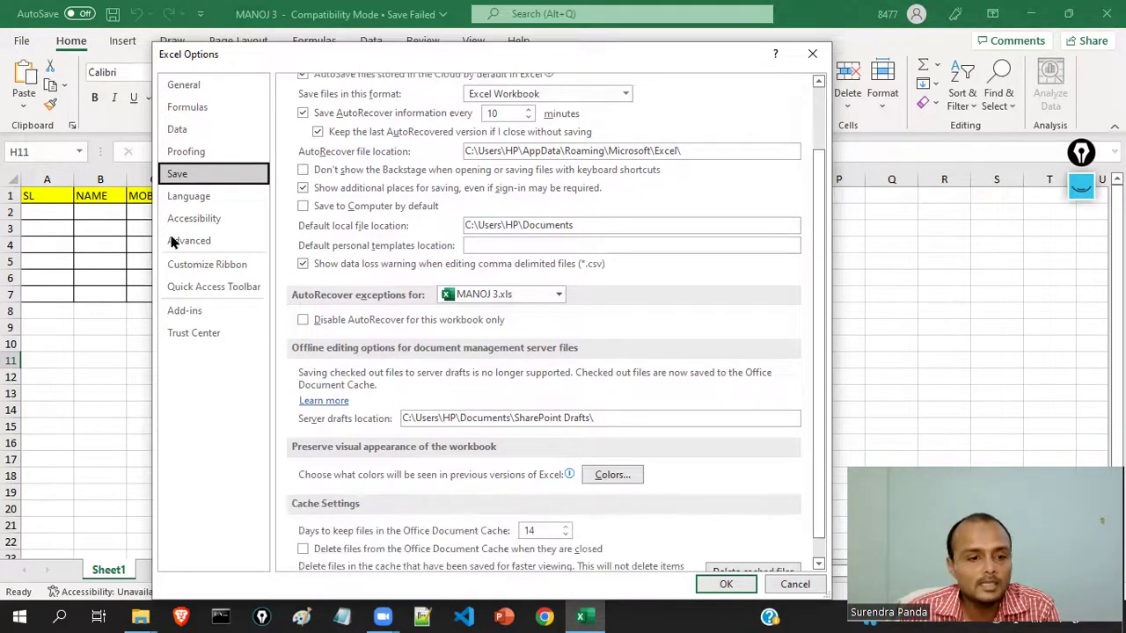
left_click(196, 198)
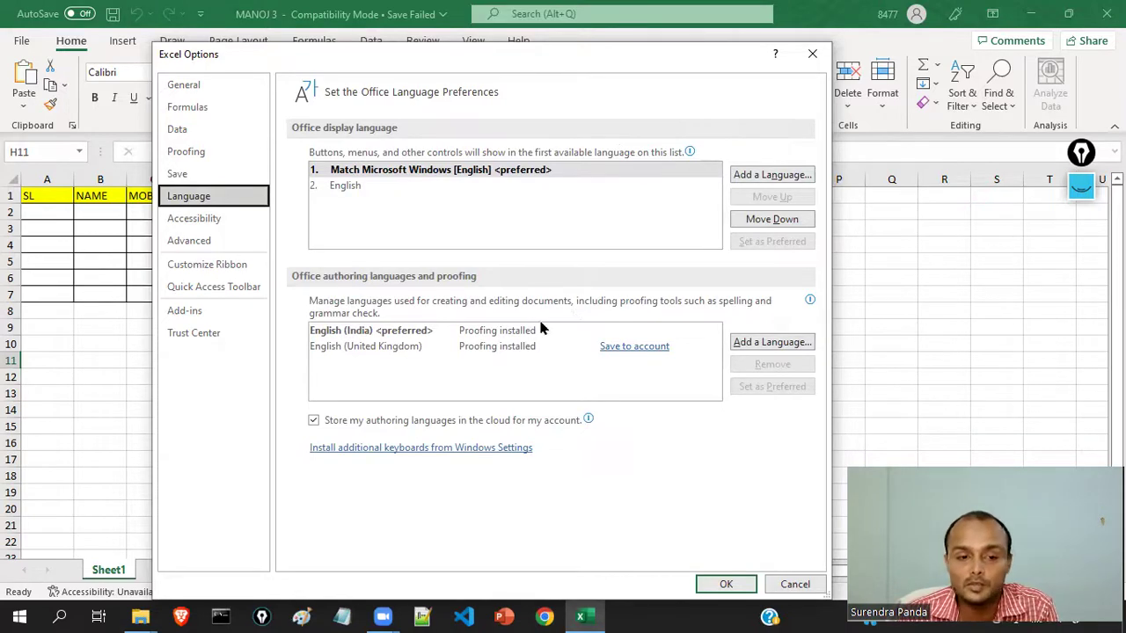
left_click(176, 224)
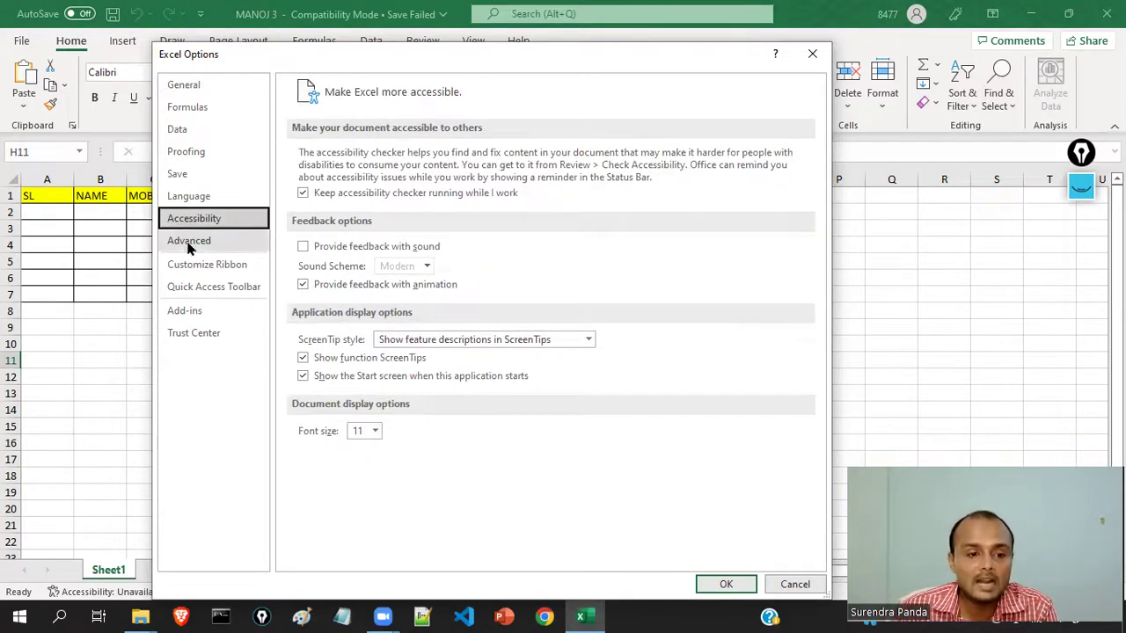
left_click(189, 246)
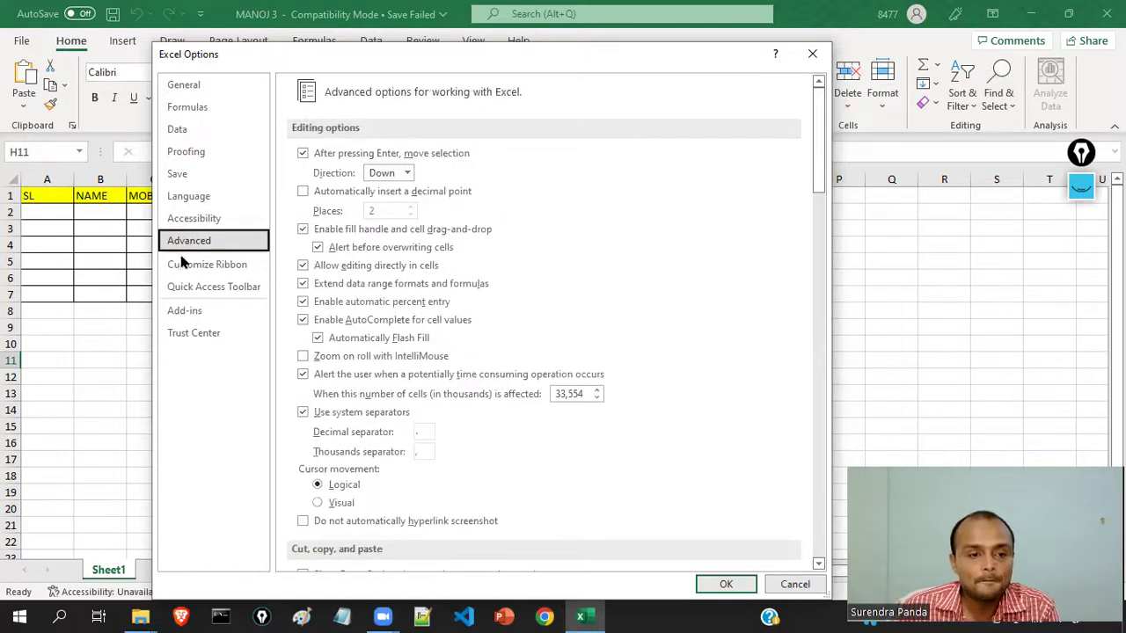
- Select Cut under Customize Ribbon's Popular Commands, then switch to the Quick Access Toolbar page
left_click(183, 269)
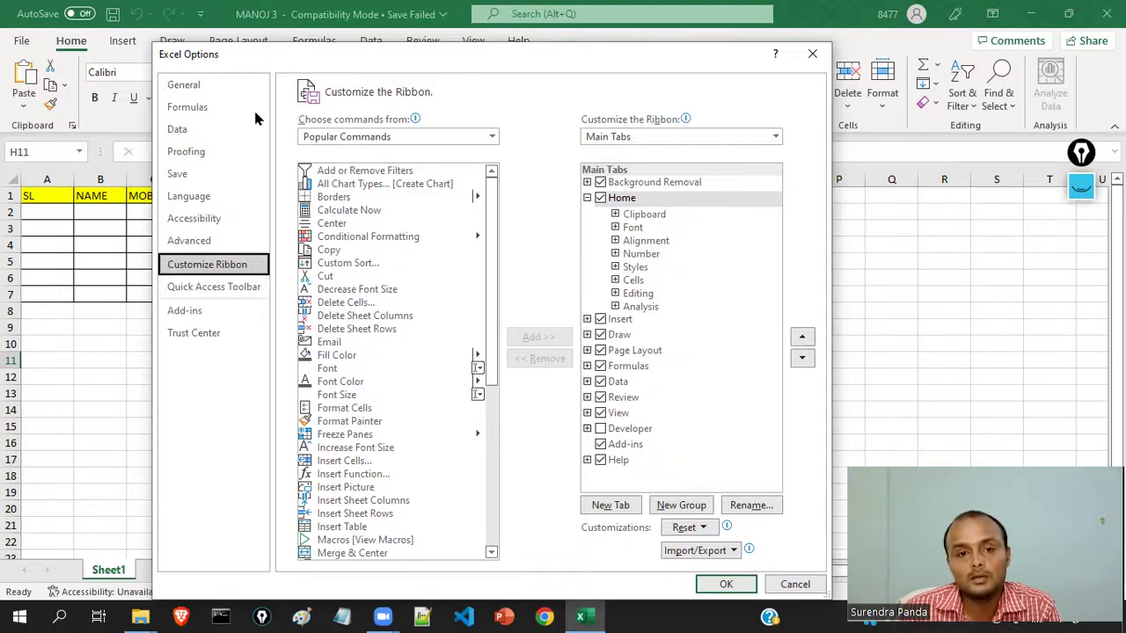
left_click(328, 277)
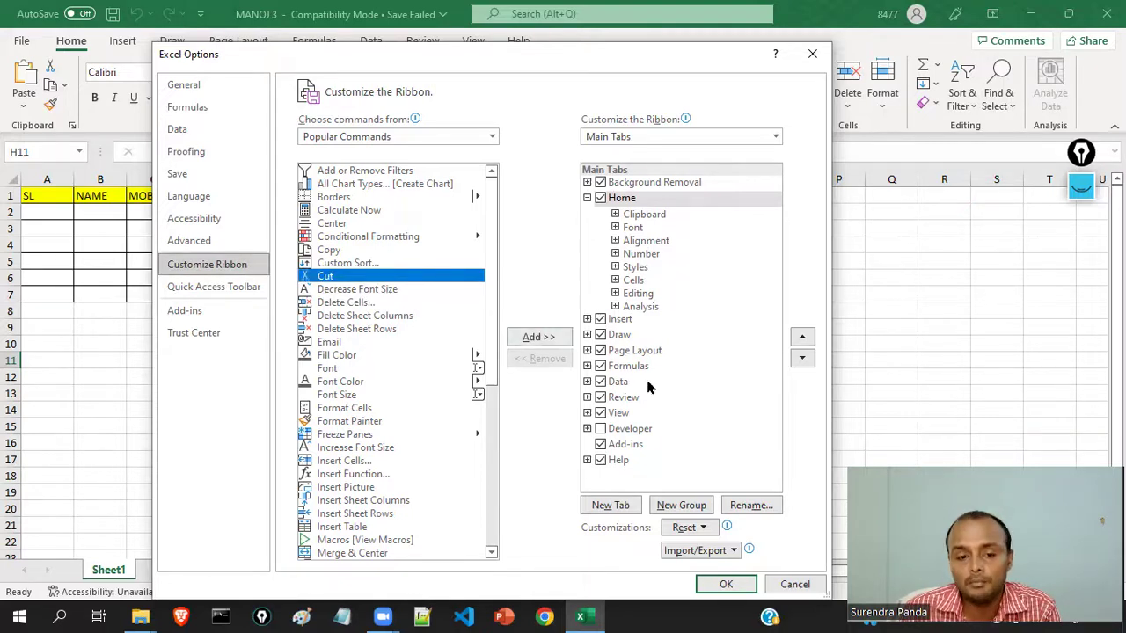
left_click(192, 290)
mouse_move(497, 216)
left_mouse_down()
mouse_move(490, 455)
mouse_move(504, 211)
mouse_move(504, 225)
left_mouse_up()
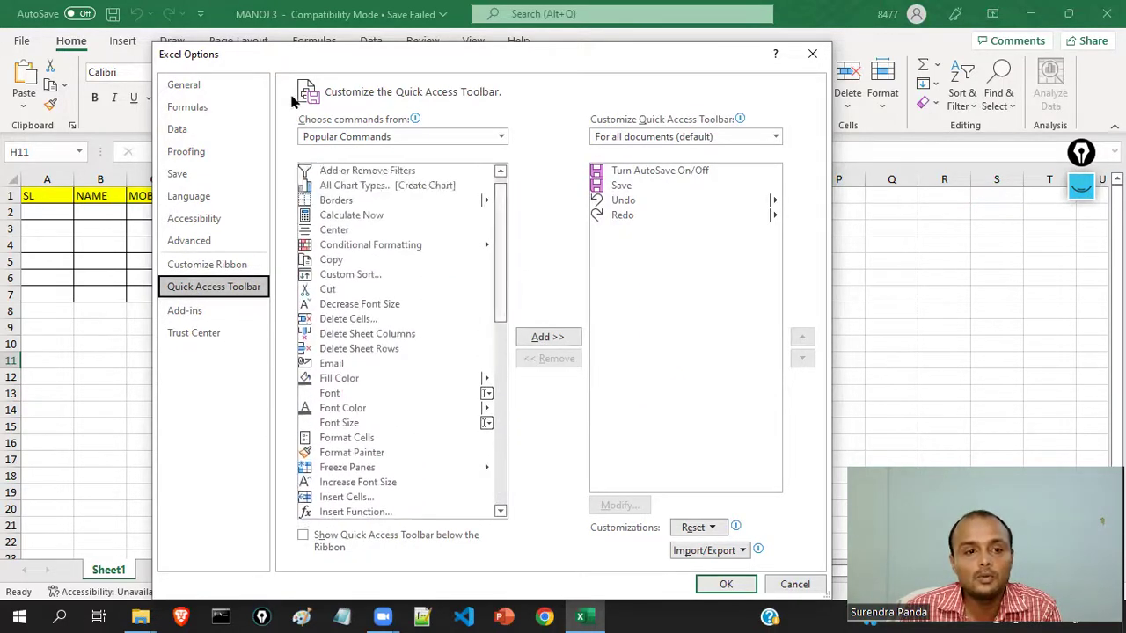
- Add Cut from Popular Commands to the Quick Access Toolbar, confirm, and return to the MANOJ 3 sheet
left_click_drag(300, 54, 216, 83)
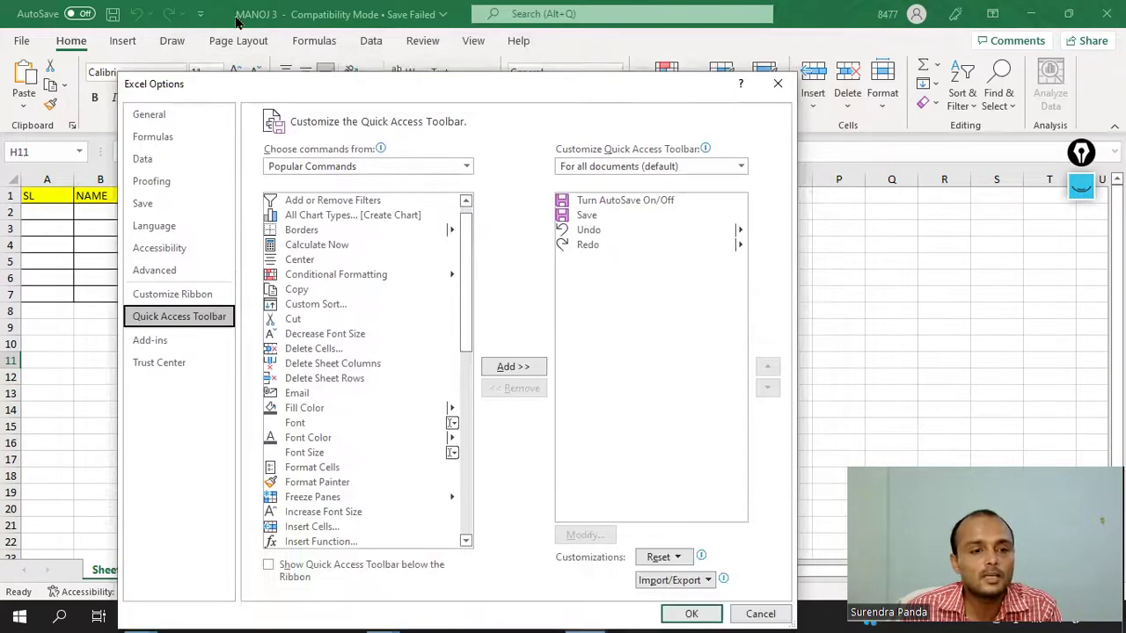
left_click(298, 324)
left_click(504, 367)
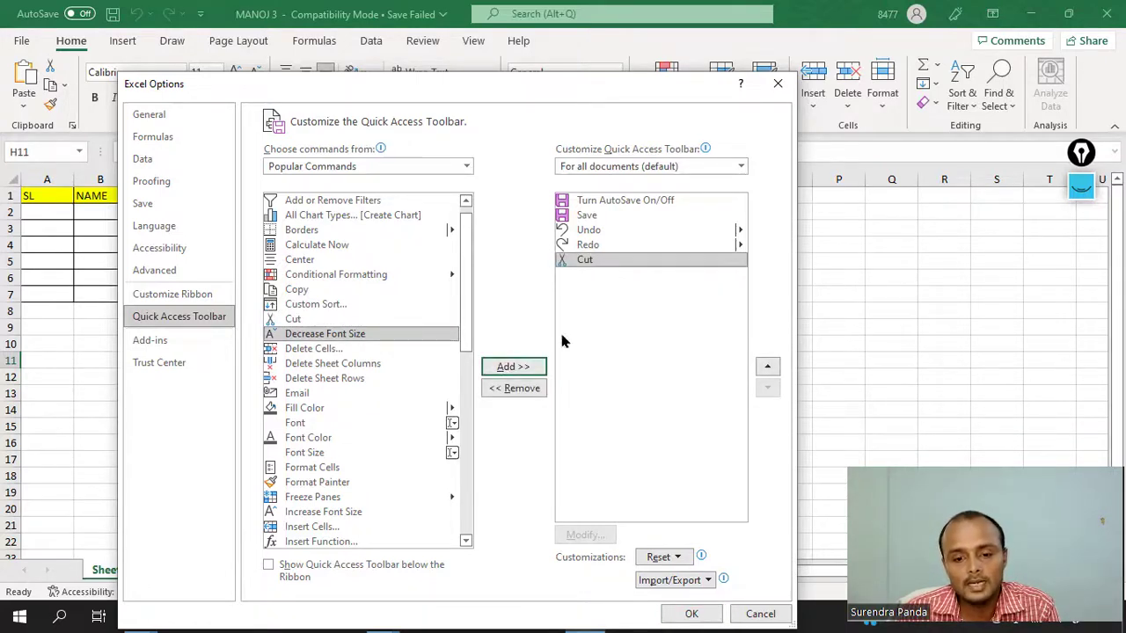
left_click(691, 614)
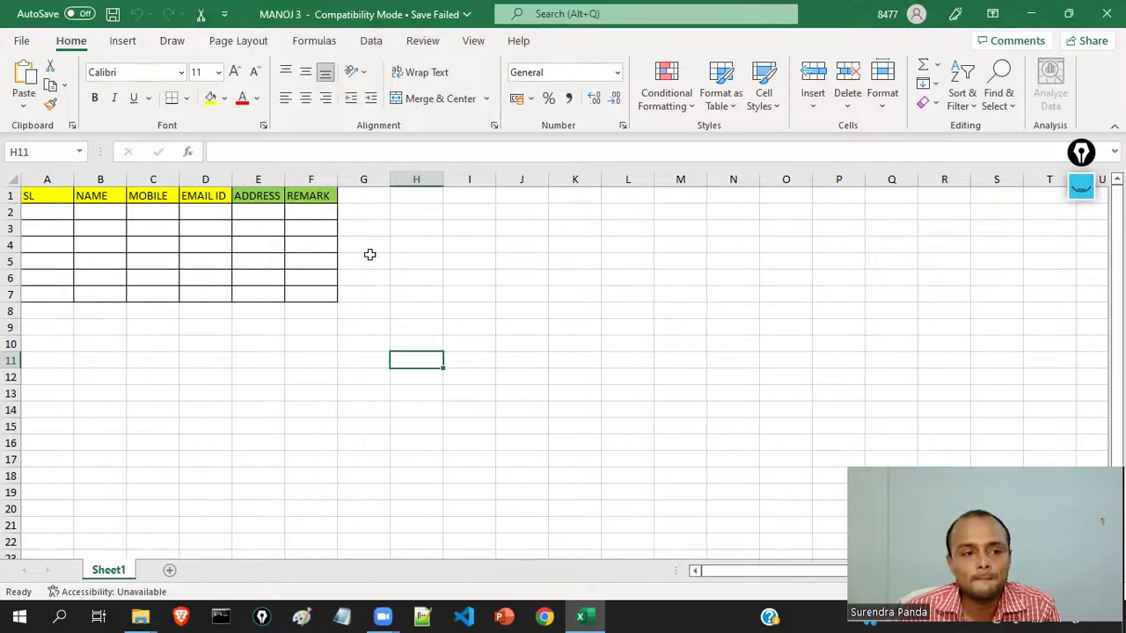
left_click(22, 41)
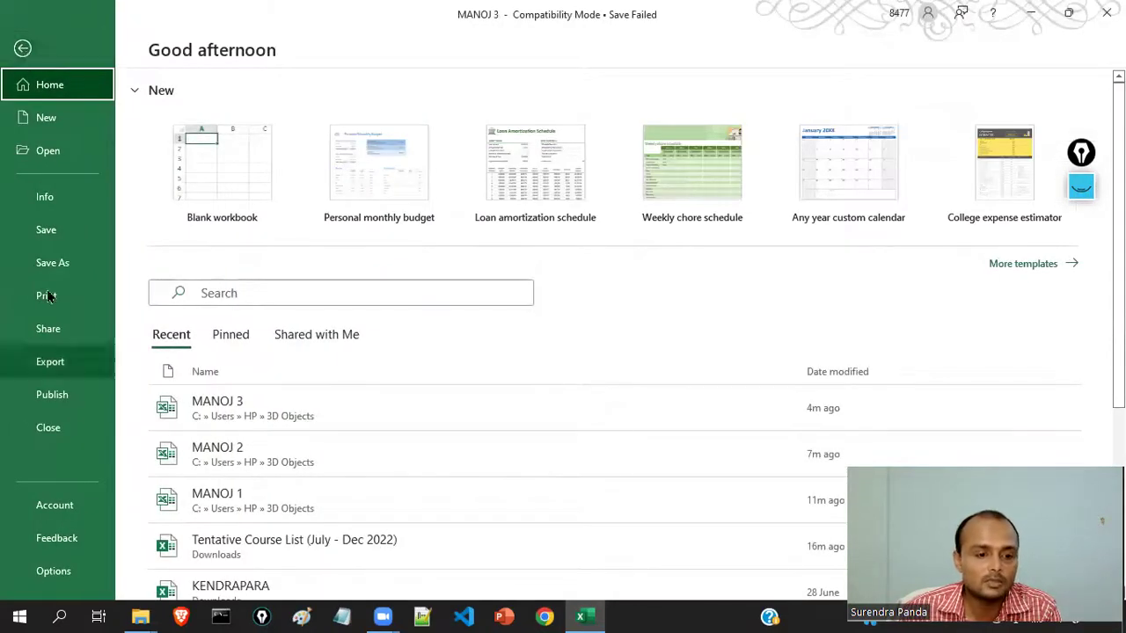
left_click(23, 50)
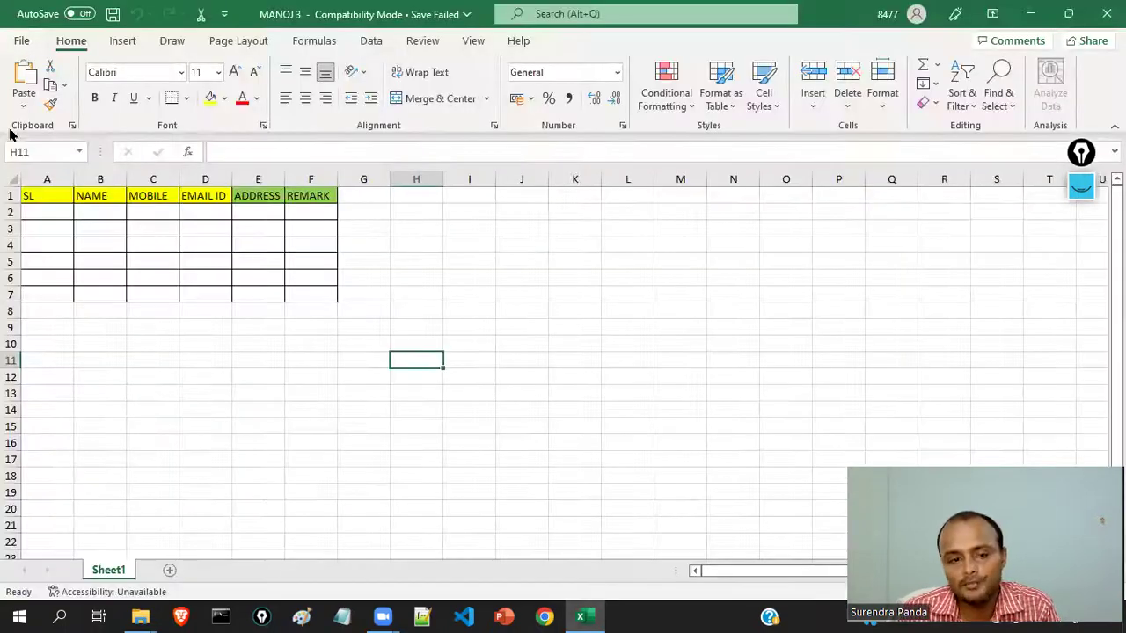